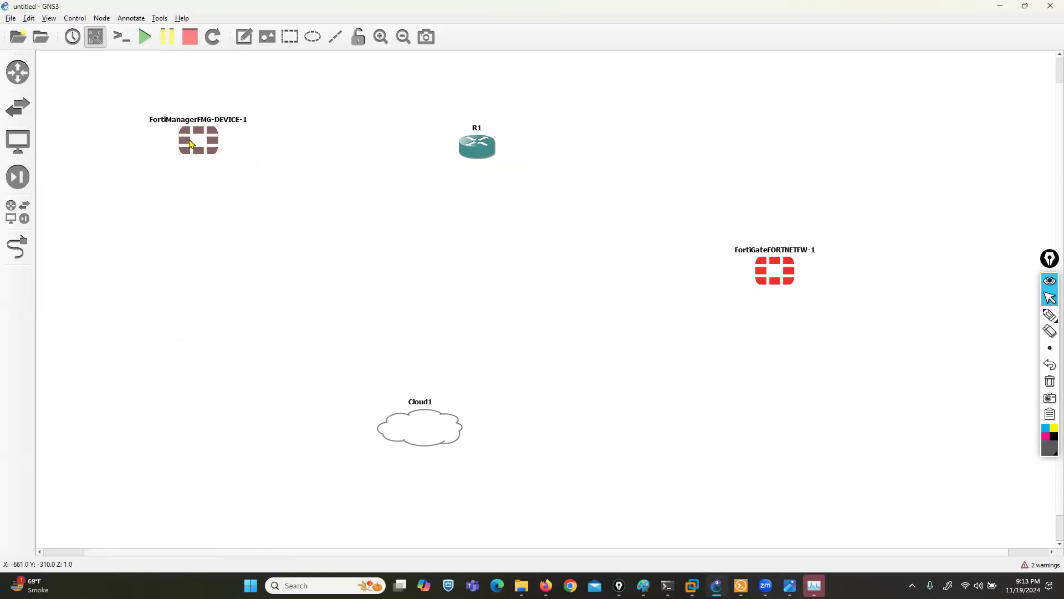
- Rearrange the topology: FortiManager and R1 near the top, FortiGate top right, Cloud1 lower
{"action": "left_click_drag", "start_coordinate": [463, 146], "coordinate": [394, 123]}
{"action": "left_click_drag", "start_coordinate": [786, 275], "coordinate": [806, 126]}
{"action": "left_click_drag", "start_coordinate": [428, 432], "coordinate": [433, 458]}
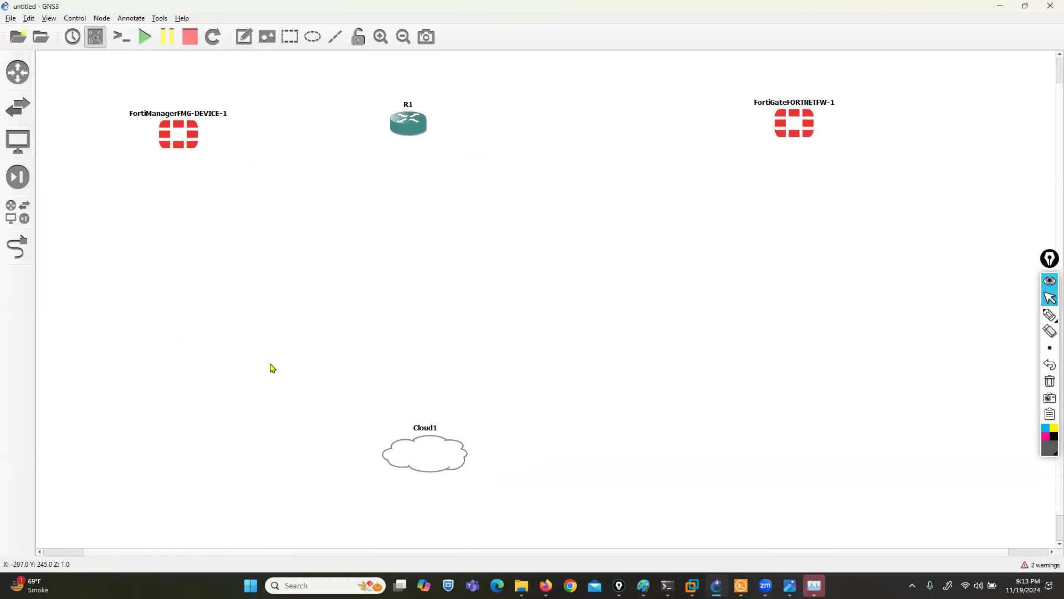
- Add an Ethernet switch on the GNS3 VM and place Switch1 below R1
{"action": "left_click", "coordinate": [18, 214]}
{"action": "left_click_drag", "start_coordinate": [75, 189], "coordinate": [514, 327]}
{"action": "left_click", "coordinate": [516, 294]}
{"action": "left_click", "coordinate": [516, 303]}
{"action": "left_click", "coordinate": [512, 306]}
{"action": "left_click", "coordinate": [167, 55]}
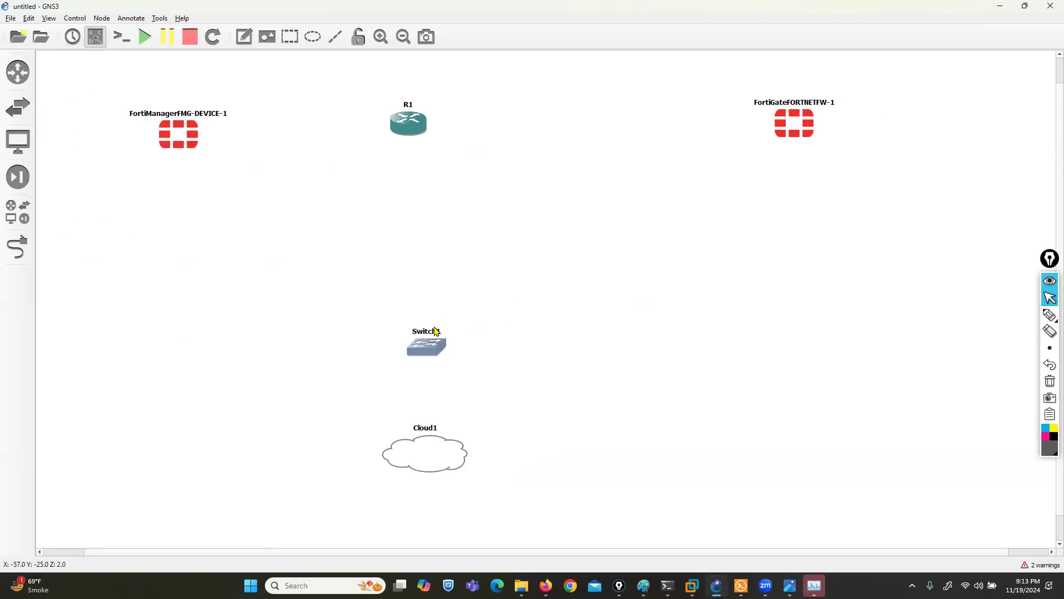
{"action": "left_click_drag", "start_coordinate": [428, 346], "coordinate": [408, 346]}
- Link FortiManager Port1 to Switch1 Ethernet0 and FortiGate Port1 to Switch1 Ethernet1
{"action": "left_click", "coordinate": [18, 247]}
{"action": "left_click", "coordinate": [168, 142]}
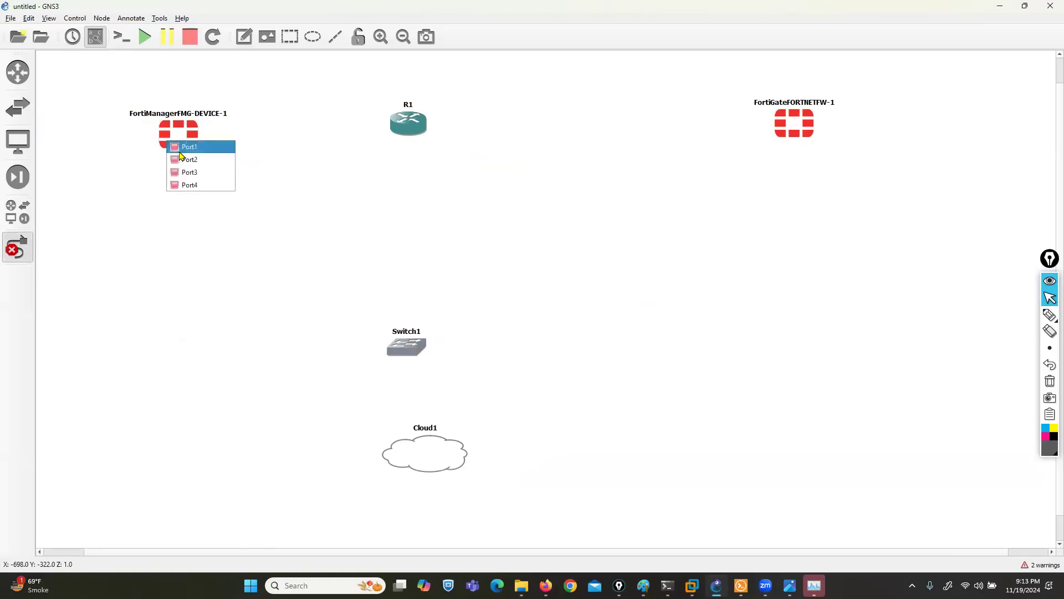
{"action": "left_click", "coordinate": [188, 159]}
{"action": "left_click", "coordinate": [404, 346]}
{"action": "left_click", "coordinate": [413, 355]}
{"action": "left_click", "coordinate": [795, 126]}
{"action": "left_click", "coordinate": [815, 136]}
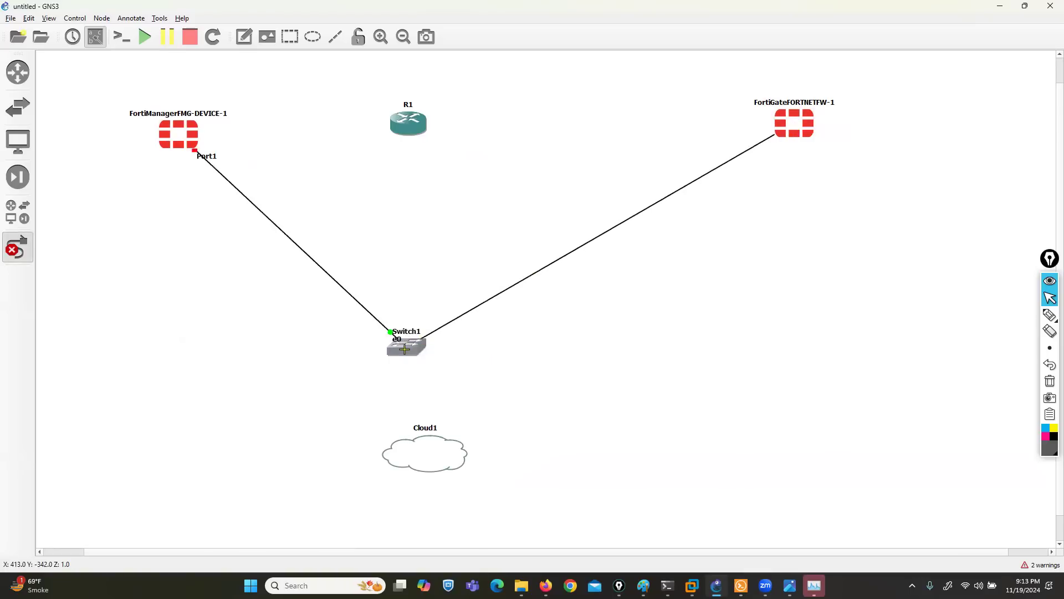
{"action": "left_click", "coordinate": [405, 349]}
{"action": "left_click", "coordinate": [417, 367]}
- Link Switch1 Ethernet2 to Cloud1's eth0
{"action": "left_click", "coordinate": [403, 350]}
{"action": "left_click", "coordinate": [420, 384]}
{"action": "left_click", "coordinate": [426, 446]}
{"action": "left_click", "coordinate": [434, 451]}
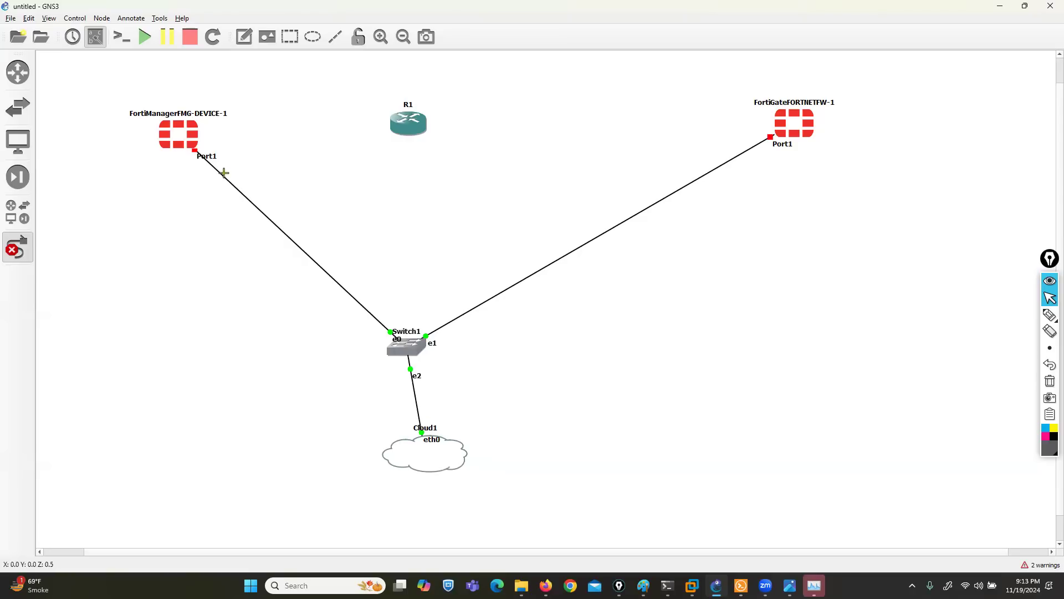
{"action": "right_click", "coordinate": [225, 173]}
- Move the FortiManager and FortiGate Port1 labels below their nodes and shift FortiManager up-left
{"action": "left_click_drag", "start_coordinate": [204, 158], "coordinate": [189, 195]}
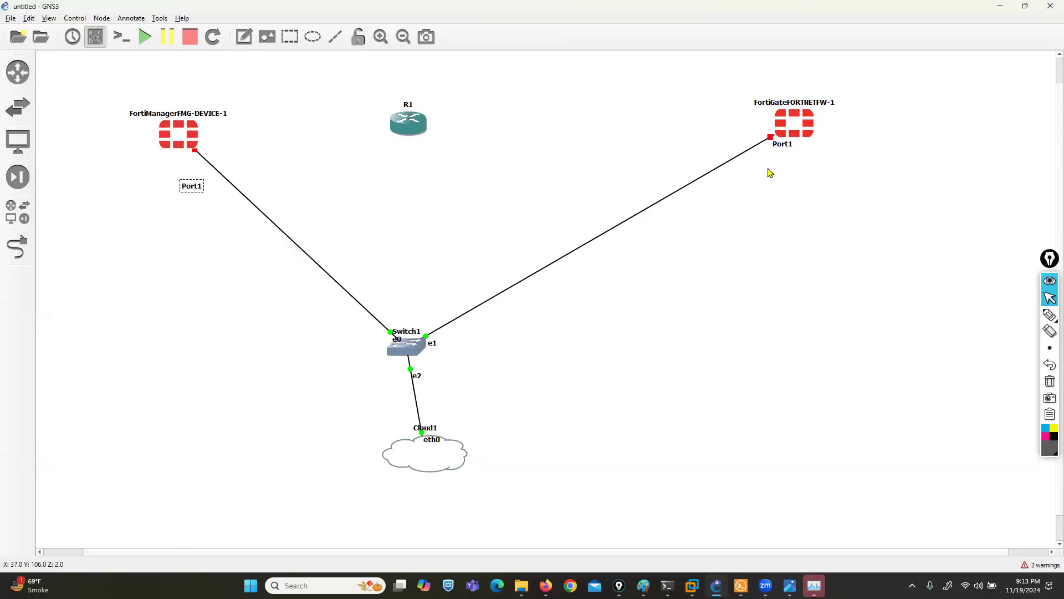
{"action": "left_click_drag", "start_coordinate": [782, 154], "coordinate": [798, 192]}
{"action": "left_click_drag", "start_coordinate": [170, 136], "coordinate": [154, 122]}
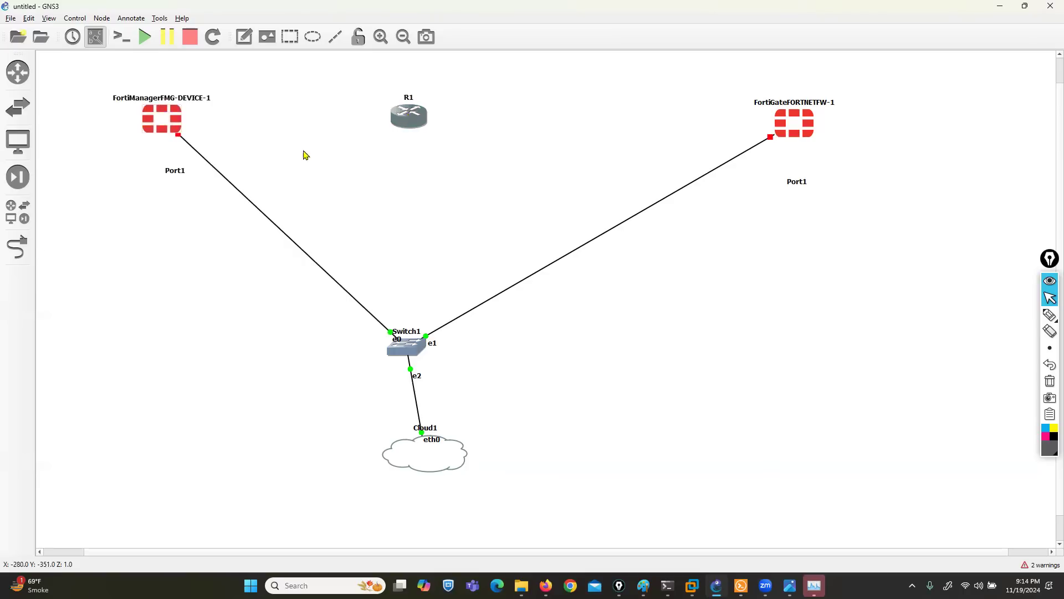
- Link FortiManager Port2 to R1 FastEthernet0/0 and tidy both port labels
{"action": "left_click", "coordinate": [18, 247]}
{"action": "left_click", "coordinate": [169, 113]}
{"action": "left_click", "coordinate": [201, 132]}
{"action": "left_click", "coordinate": [410, 112]}
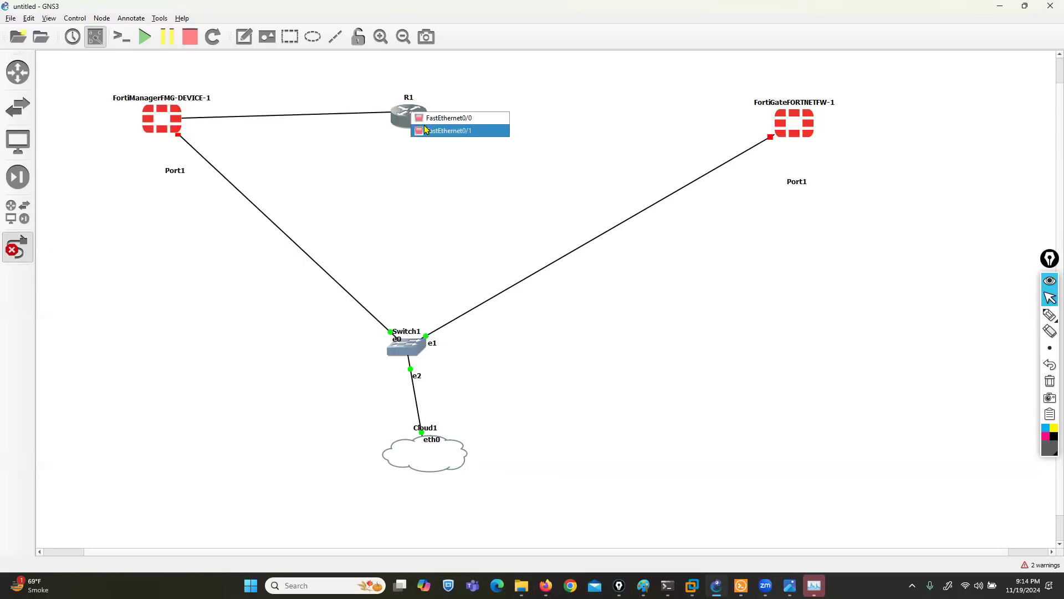
{"action": "left_click", "coordinate": [438, 117]}
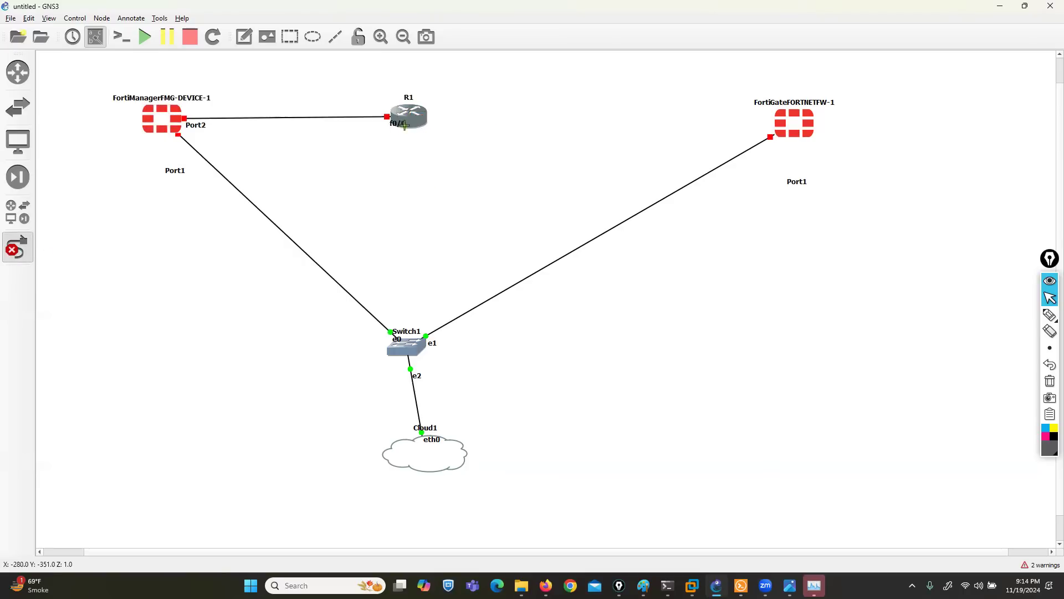
{"action": "left_click_drag", "start_coordinate": [405, 124], "coordinate": [376, 105]}
{"action": "left_click_drag", "start_coordinate": [199, 126], "coordinate": [228, 104]}
- Link R1 FastEthernet0/1 to FortiGate Port2 and reposition their labels
{"action": "left_click", "coordinate": [440, 127]}
{"action": "left_click", "coordinate": [443, 134]}
{"action": "left_click", "coordinate": [792, 118]}
{"action": "left_click", "coordinate": [809, 137]}
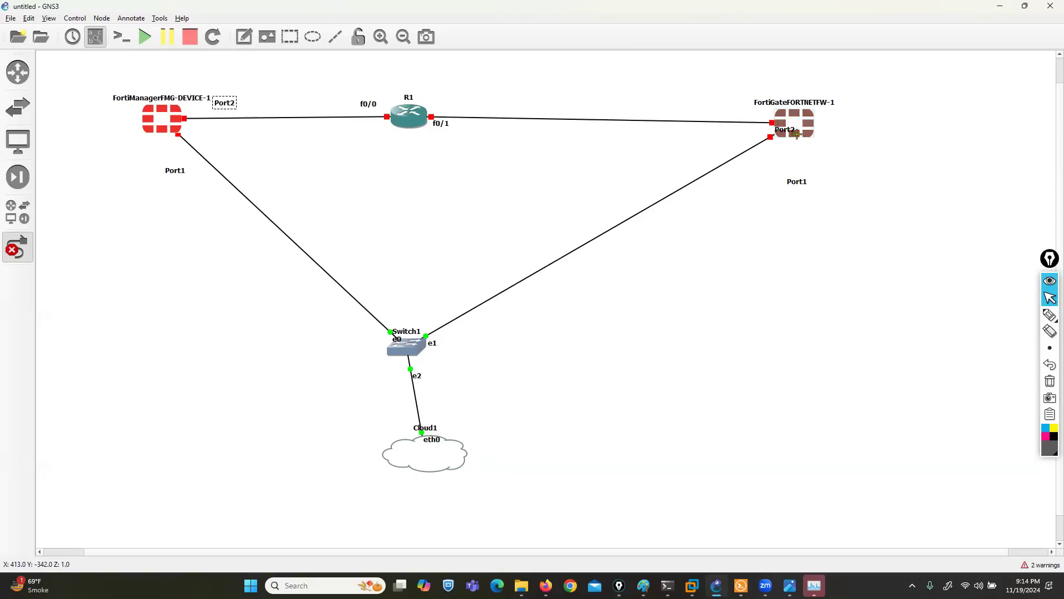
{"action": "key", "text": "Escape"}
{"action": "left_click_drag", "start_coordinate": [781, 135], "coordinate": [728, 114]}
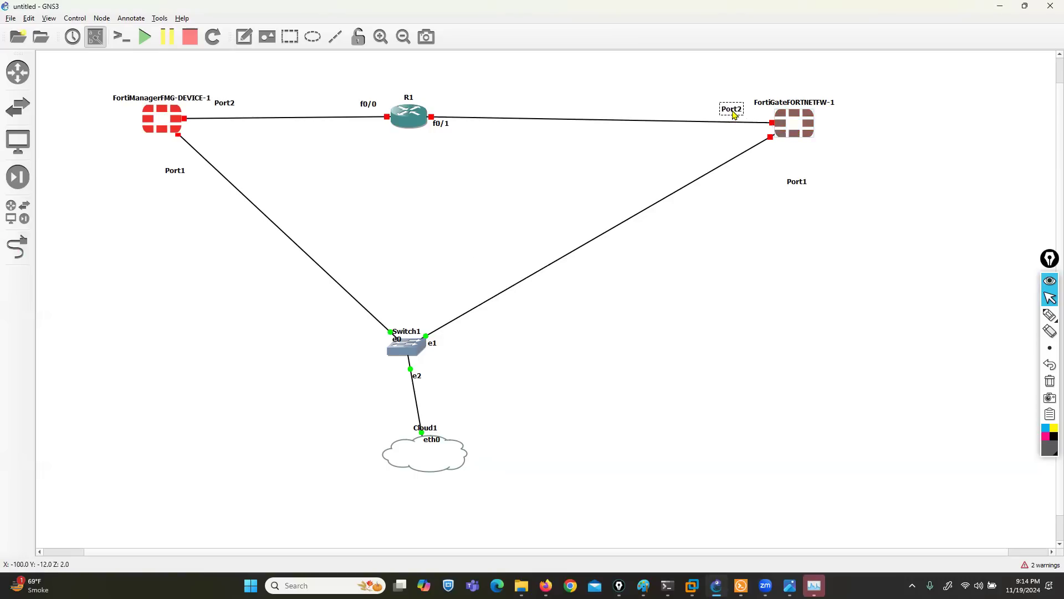
{"action": "left_click_drag", "start_coordinate": [441, 126], "coordinate": [447, 104]}
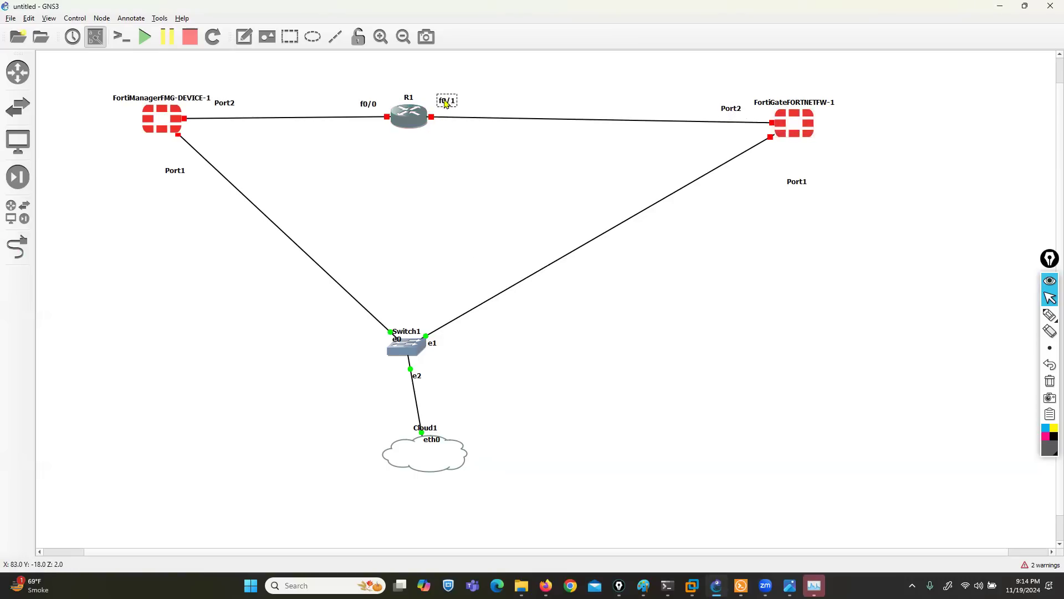
{"action": "left_click", "coordinate": [313, 37]}
- Draw a circle over the R1–FortiGate link and lower it one layer
{"action": "left_click", "coordinate": [556, 95]}
{"action": "left_click_drag", "start_coordinate": [594, 143], "coordinate": [545, 100]}
{"action": "right_click", "coordinate": [562, 100]}
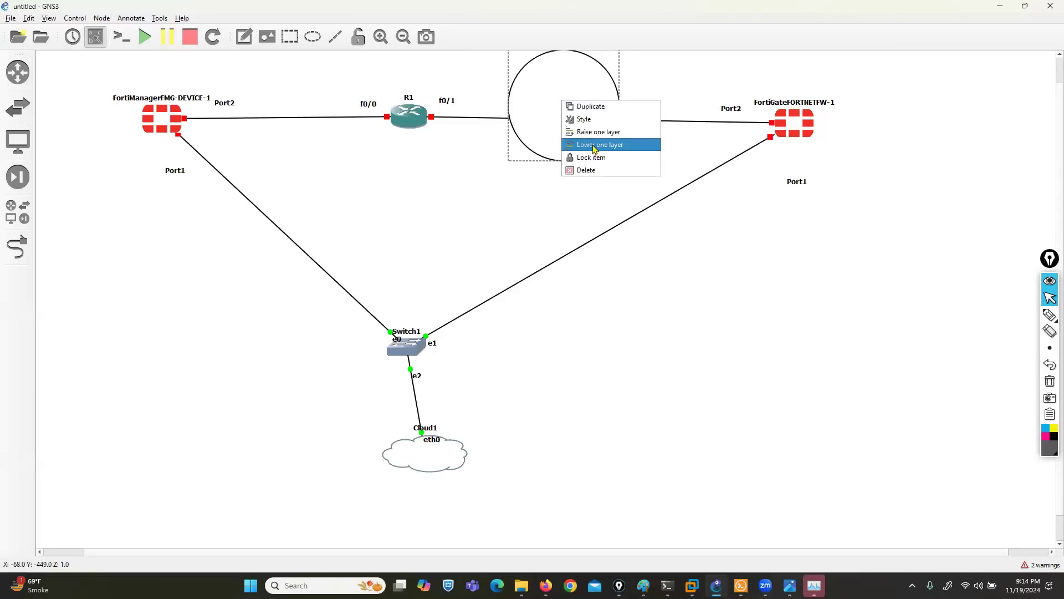
{"action": "left_click", "coordinate": [594, 145]}
{"action": "left_click", "coordinate": [654, 319]}
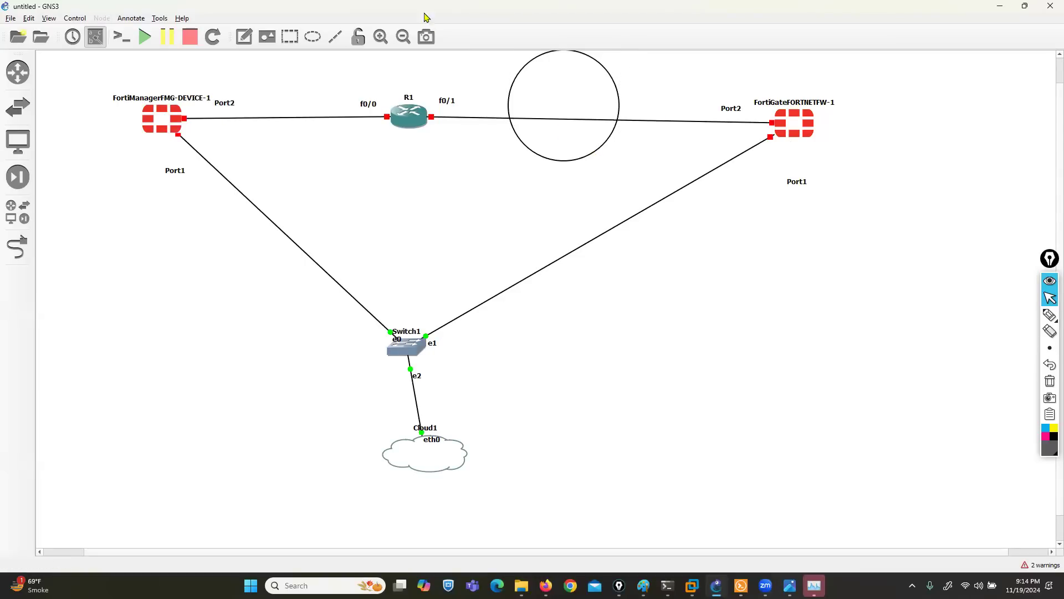
- Add a two-line note 'LAN / 200.200.200.0/24' above the FortiManager–R1 link
{"action": "left_click", "coordinate": [244, 36]}
{"action": "left_click", "coordinate": [250, 84]}
{"action": "type", "text": "LAN"}
{"action": "key", "text": "Return"}
{"action": "type", "text": "2002"}
{"action": "key", "text": "BackSpace"}
{"action": "type", "text": ".200."}
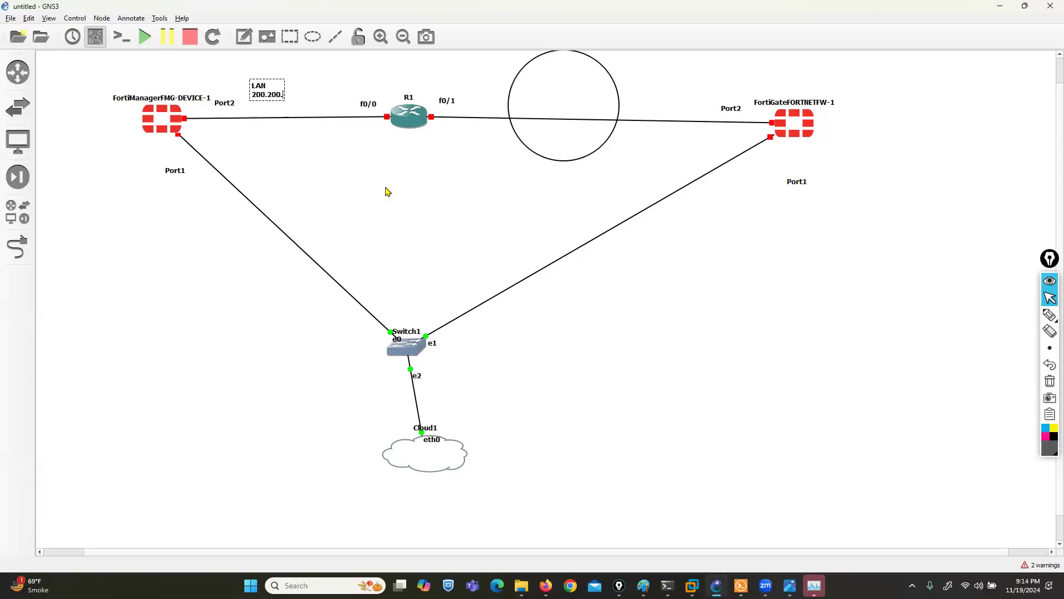
{"action": "type", "text": "200.0/24"}
- Add notes '99.99.99.0/24' inside the circle and '192.168.255.0/24' beside the FortiManager–Switch1 link
{"action": "left_click", "coordinate": [244, 36]}
{"action": "left_click", "coordinate": [526, 86]}
{"action": "type", "text": "99.99.99.0"}
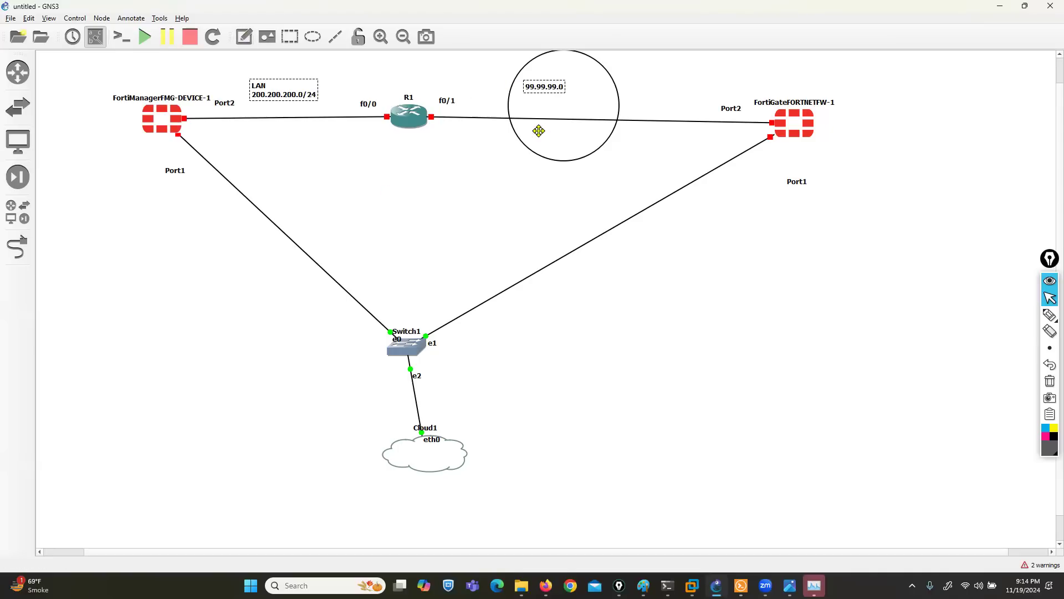
{"action": "type", "text": "/24"}
{"action": "left_click", "coordinate": [244, 36]}
{"action": "left_click", "coordinate": [238, 289]}
{"action": "type", "text": "1952"}
{"action": "key", "text": "BackSpace"}
{"action": "key", "text": "BackSpace"}
{"action": "type", "text": "2.168.255.1"}
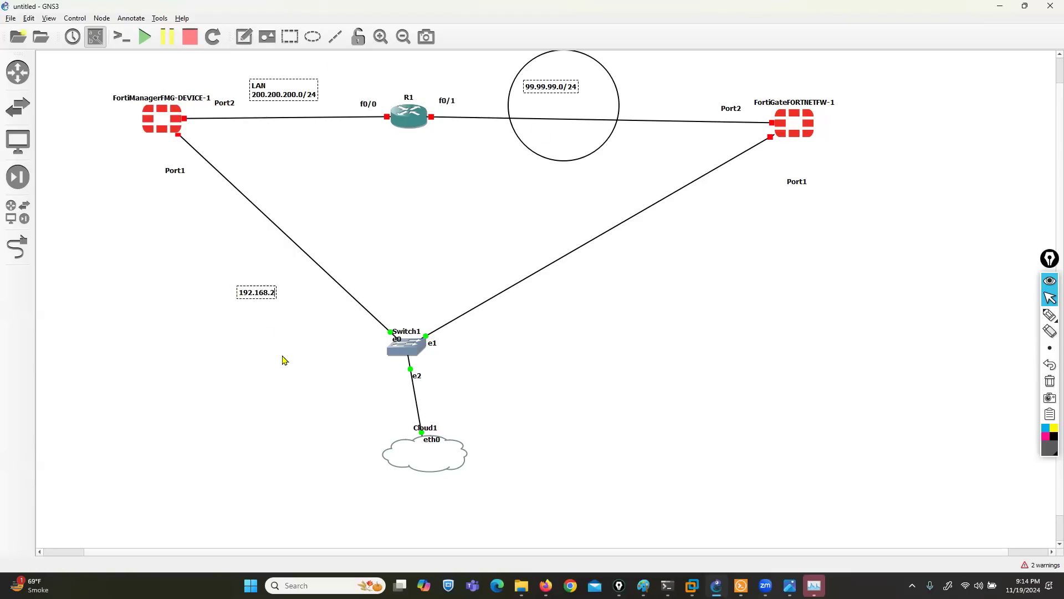
{"action": "key", "text": "BackSpace"}
{"action": "type", "text": "0/24"}
{"action": "left_click", "coordinate": [282, 360]}
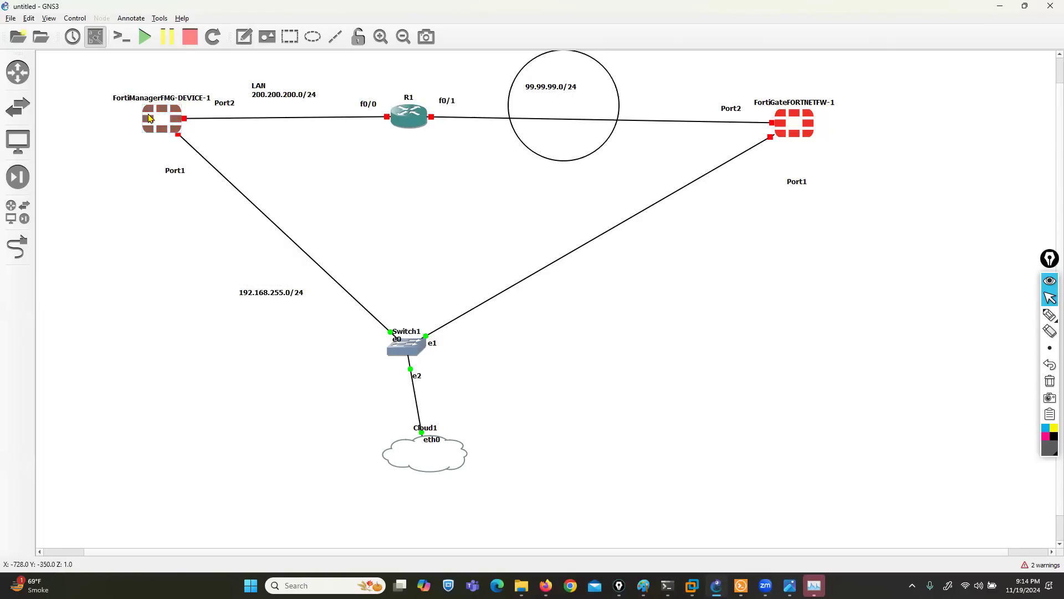
- Configure the FortiManager node with 4096 MB RAM and 2 vCPUs, then start all nodes
{"action": "right_click", "coordinate": [150, 115]}
{"action": "left_click", "coordinate": [171, 120]}
{"action": "left_click", "coordinate": [427, 237]}
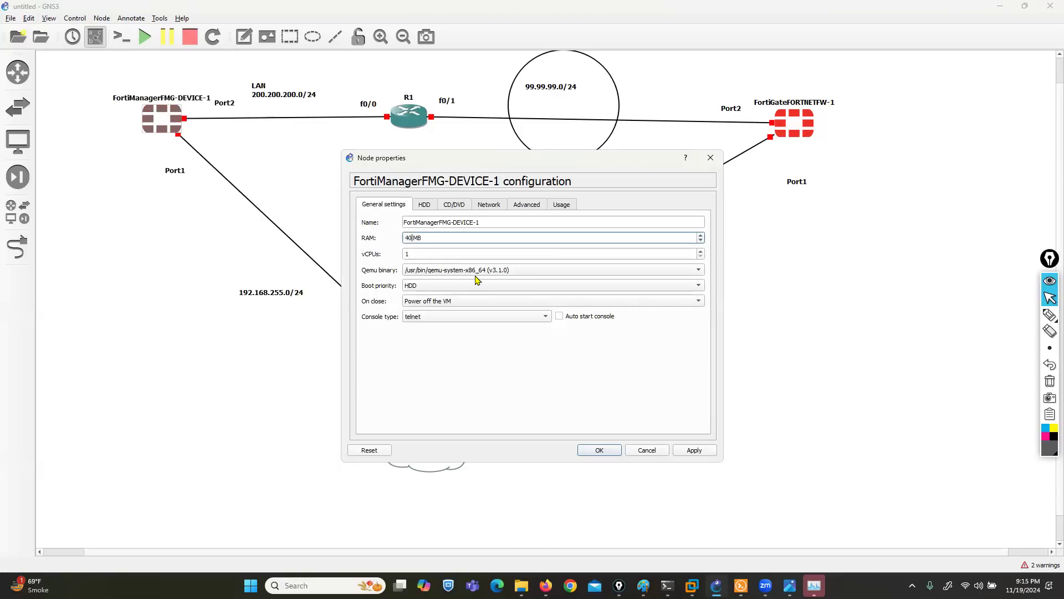
{"action": "key", "text": "Tab"}
{"action": "type", "text": "2"}
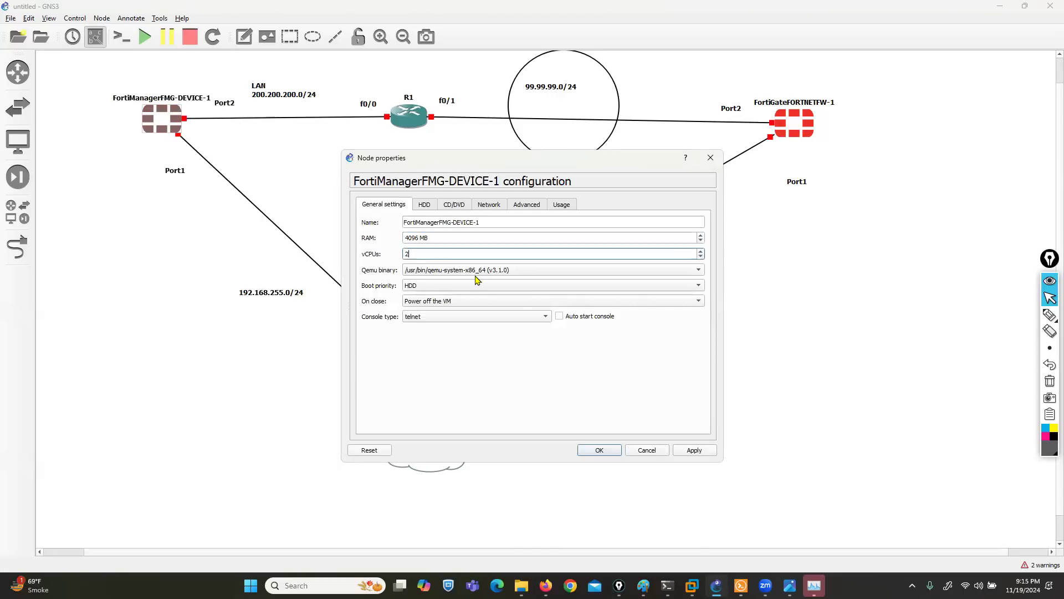
{"action": "left_click", "coordinate": [694, 450]}
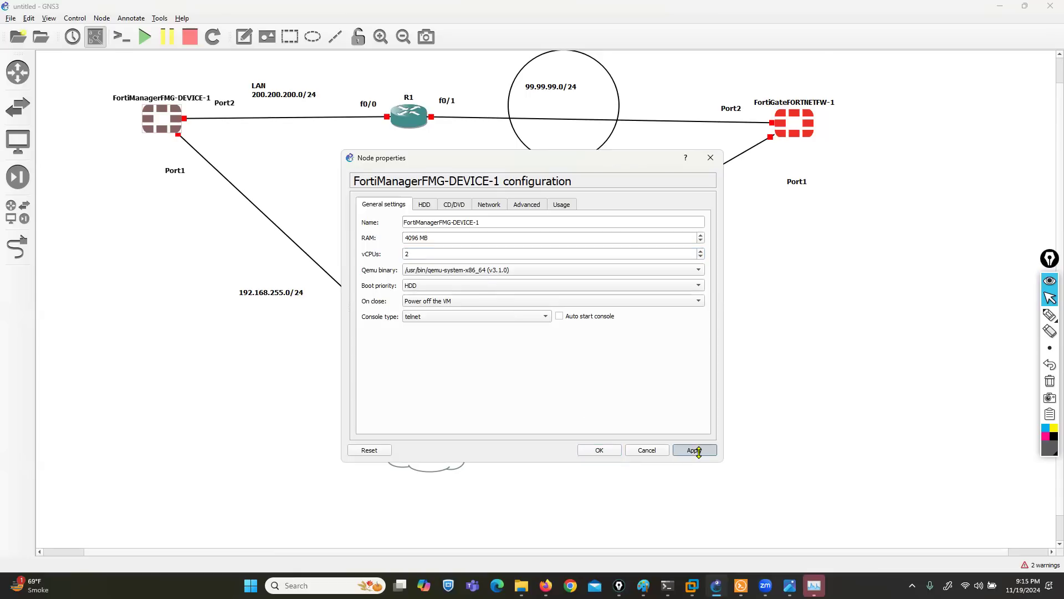
{"action": "left_click", "coordinate": [599, 450]}
{"action": "left_click", "coordinate": [145, 37]}
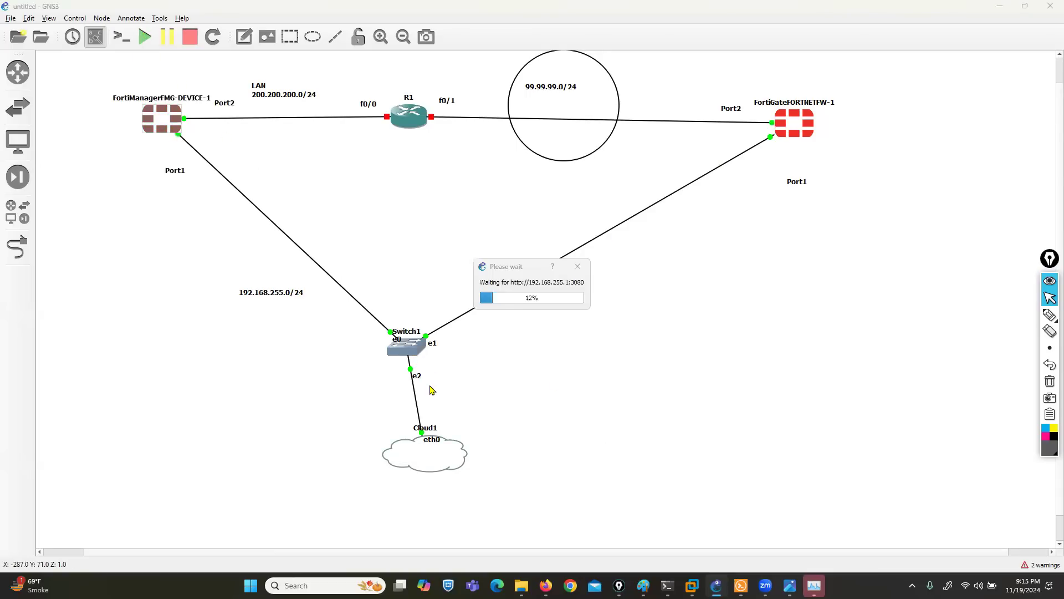
- Move Cloud1 and Switch1 lower, place the 192.168.255.0/24 label beside its link, nudge FortiGate
{"action": "left_click_drag", "start_coordinate": [428, 451], "coordinate": [404, 506]}
{"action": "left_click_drag", "start_coordinate": [407, 346], "coordinate": [395, 420]}
{"action": "left_click_drag", "start_coordinate": [289, 298], "coordinate": [414, 348]}
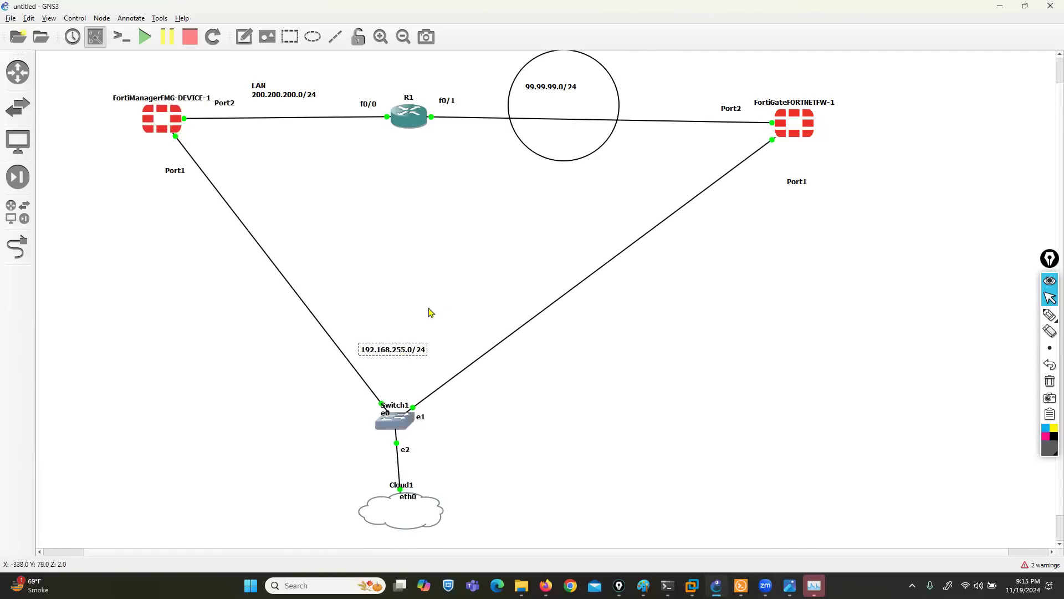
{"action": "left_click_drag", "start_coordinate": [788, 124], "coordinate": [793, 119]}
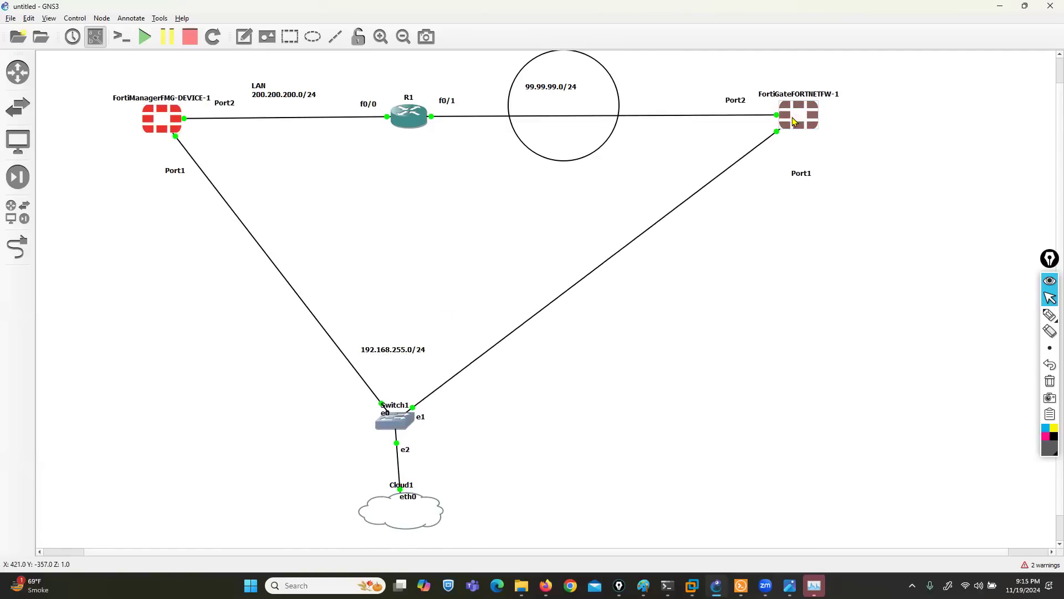
{"action": "left_click", "coordinate": [442, 215]}
- Add a 'NAT-DEVICE' note above router R1
{"action": "left_click", "coordinate": [244, 37]}
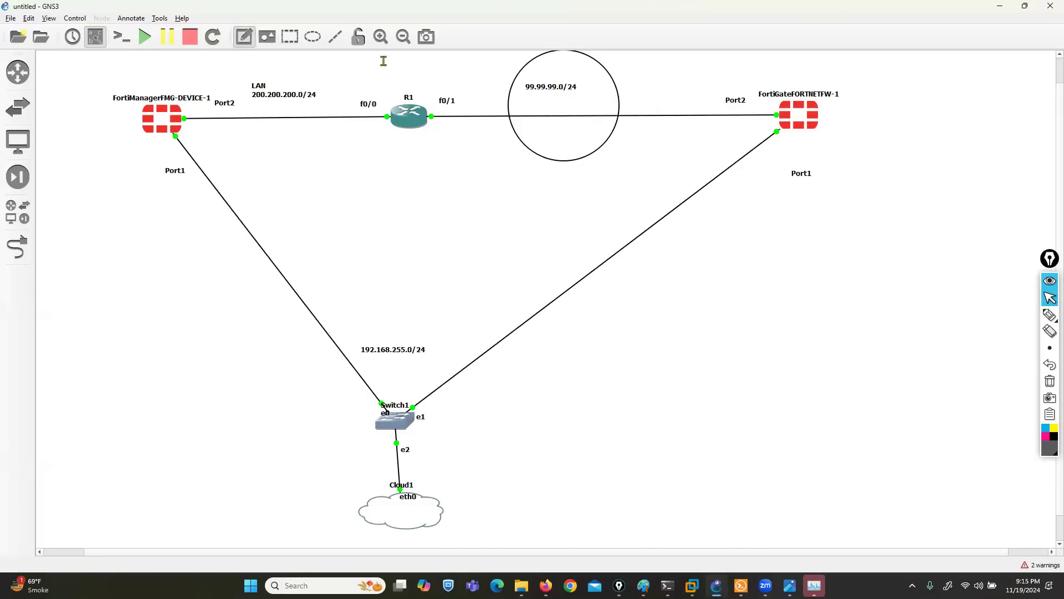
{"action": "left_click", "coordinate": [391, 74]}
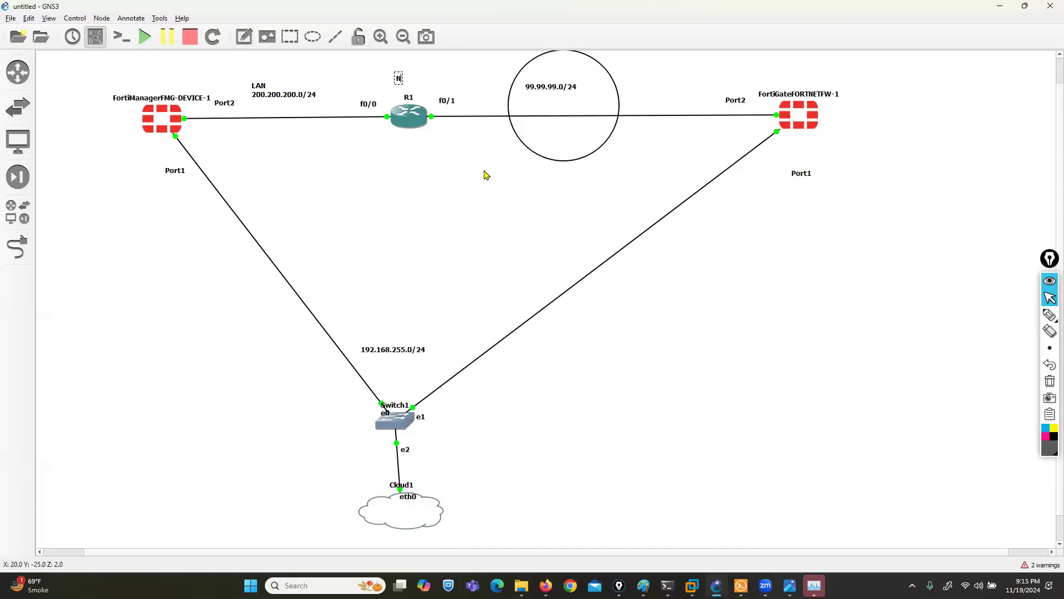
{"action": "type", "text": "NAT-DEVICE"}
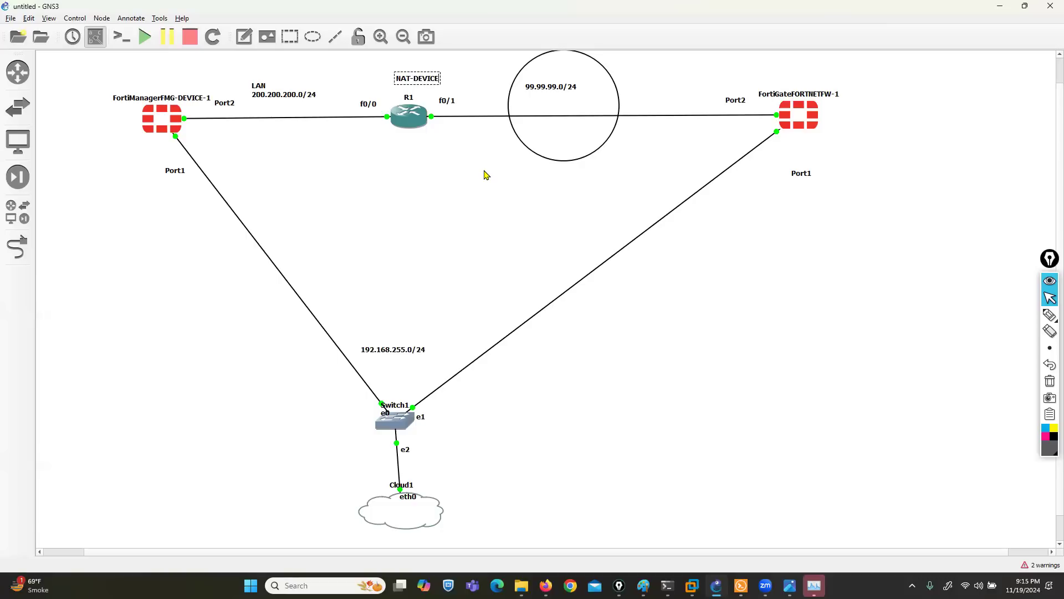
{"action": "left_click", "coordinate": [409, 179]}
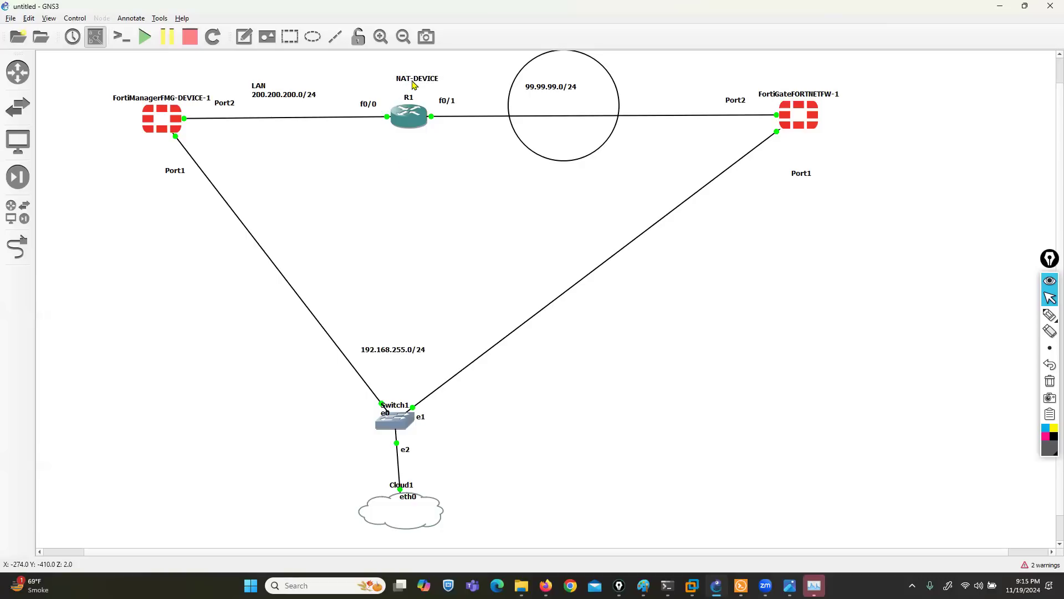
{"action": "left_click_drag", "start_coordinate": [422, 72], "coordinate": [413, 70]}
{"action": "left_click", "coordinate": [619, 583]}
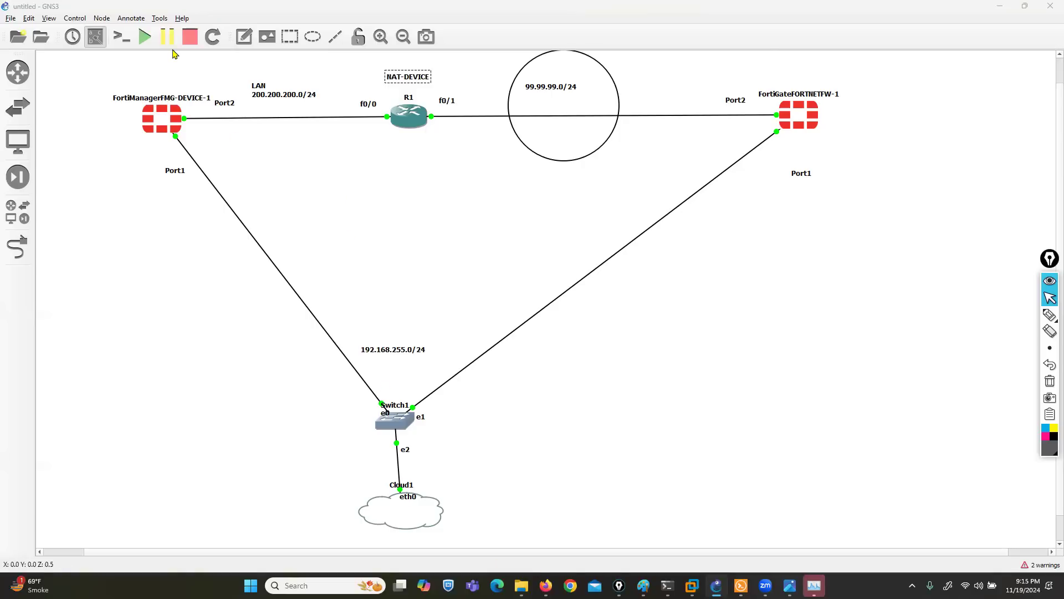
- Open a console to FortiManager, close Task Manager, and move the console window aside
{"action": "right_click", "coordinate": [174, 114]}
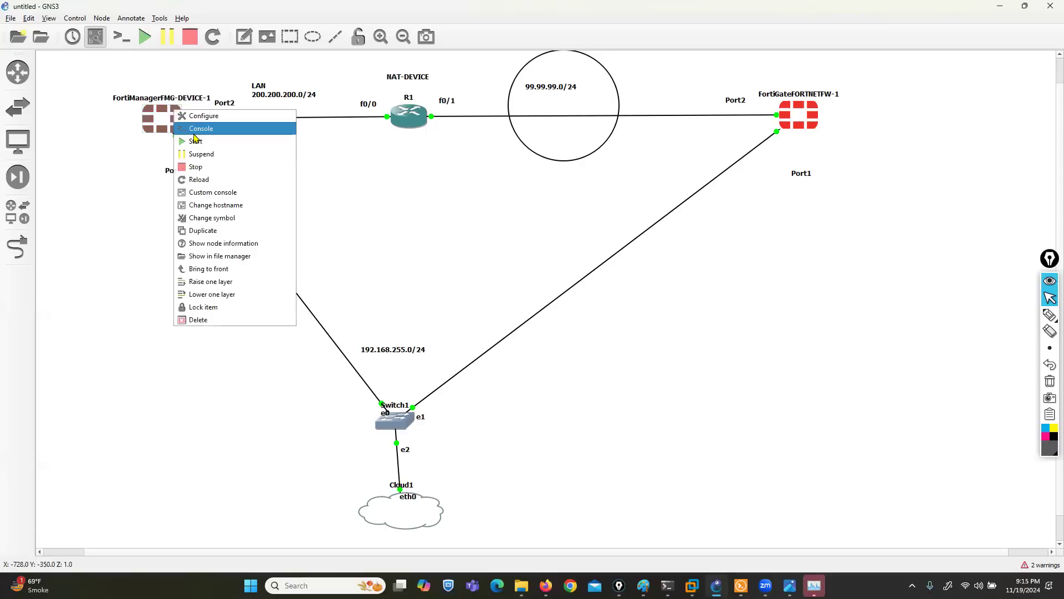
{"action": "left_click", "coordinate": [195, 128]}
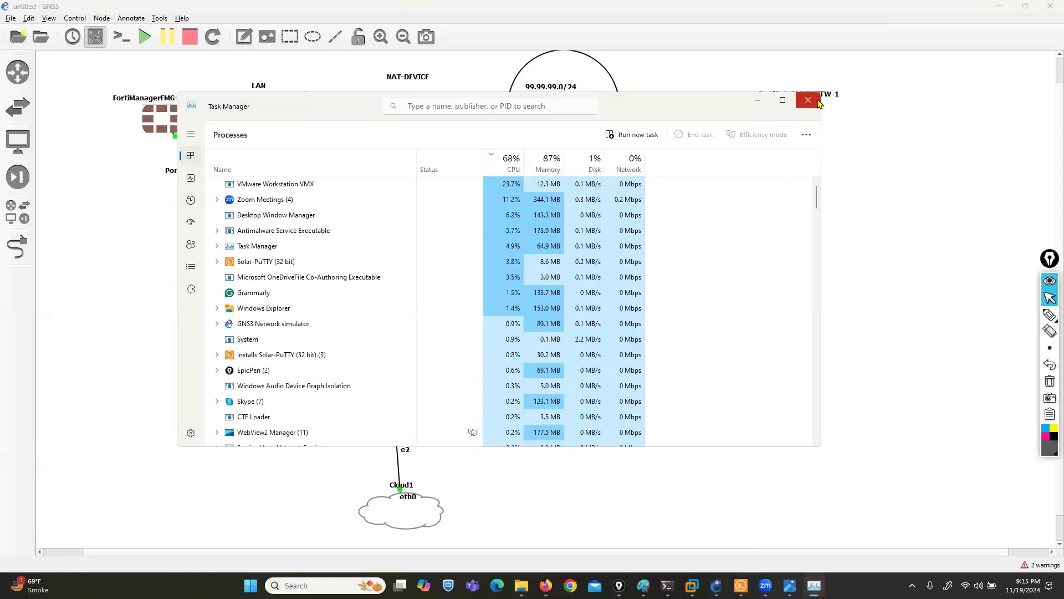
{"action": "left_click", "coordinate": [815, 104]}
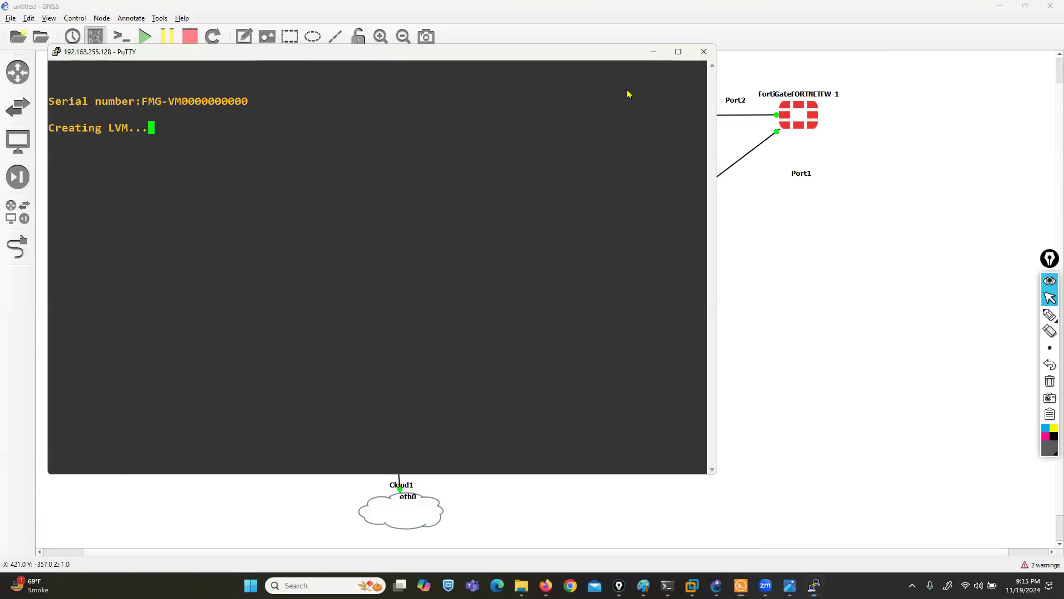
{"action": "left_click_drag", "start_coordinate": [270, 51], "coordinate": [312, 277]}
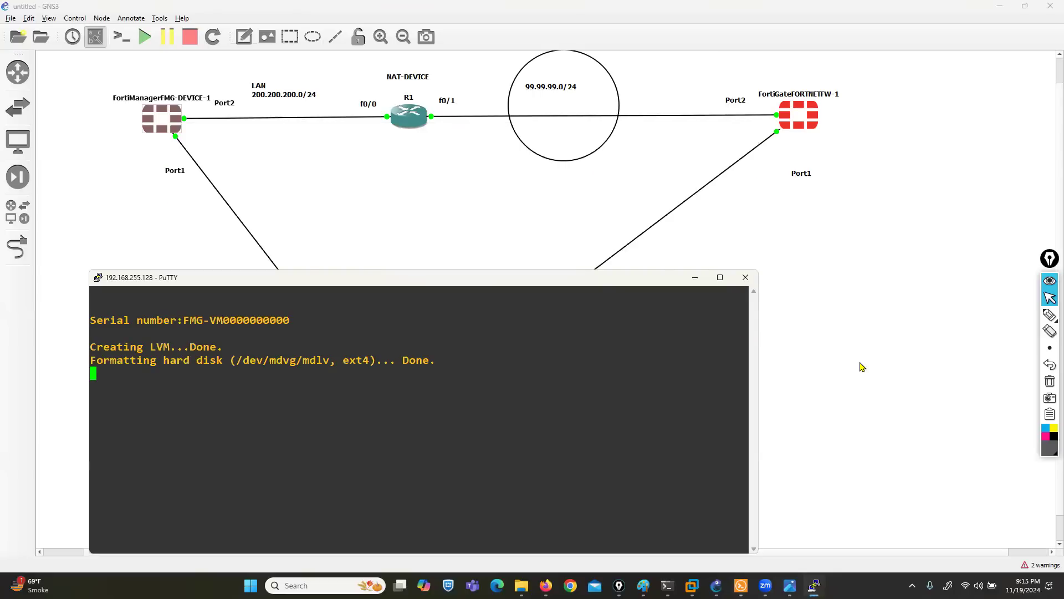
- Open a console to router R1 and return to the topology
{"action": "right_click", "coordinate": [418, 136]}
{"action": "left_click", "coordinate": [419, 137]}
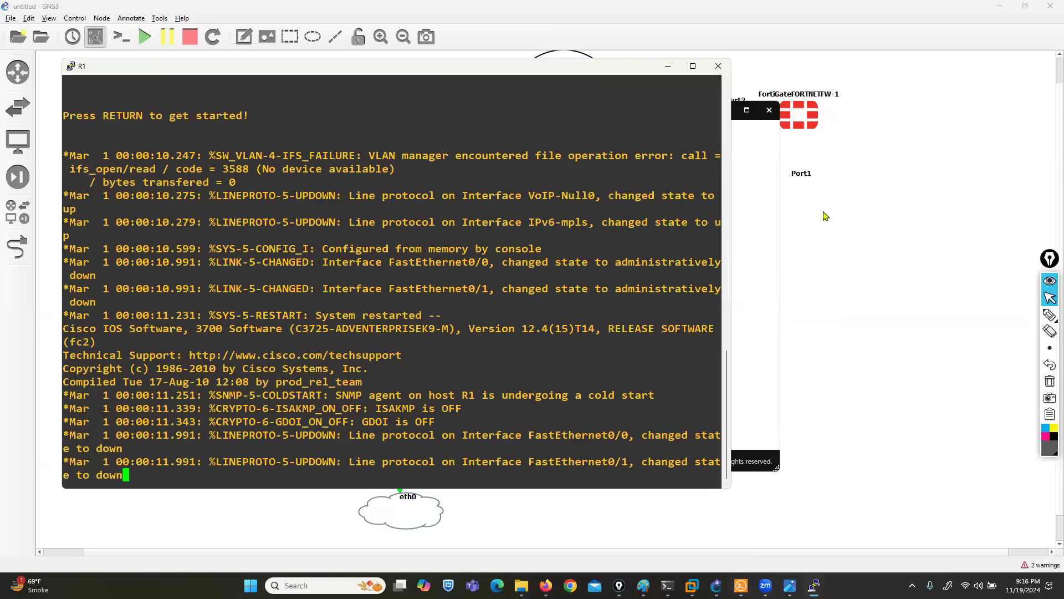
{"action": "left_click", "coordinate": [838, 265]}
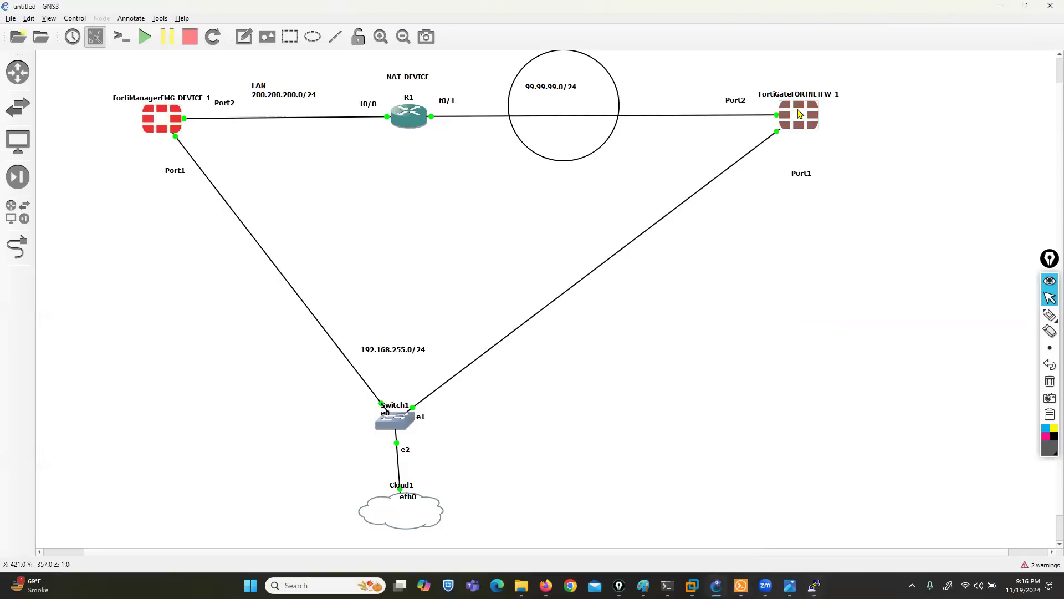
- Open a console to the FortiGate and resize it to reveal the topology
{"action": "right_click", "coordinate": [800, 114]}
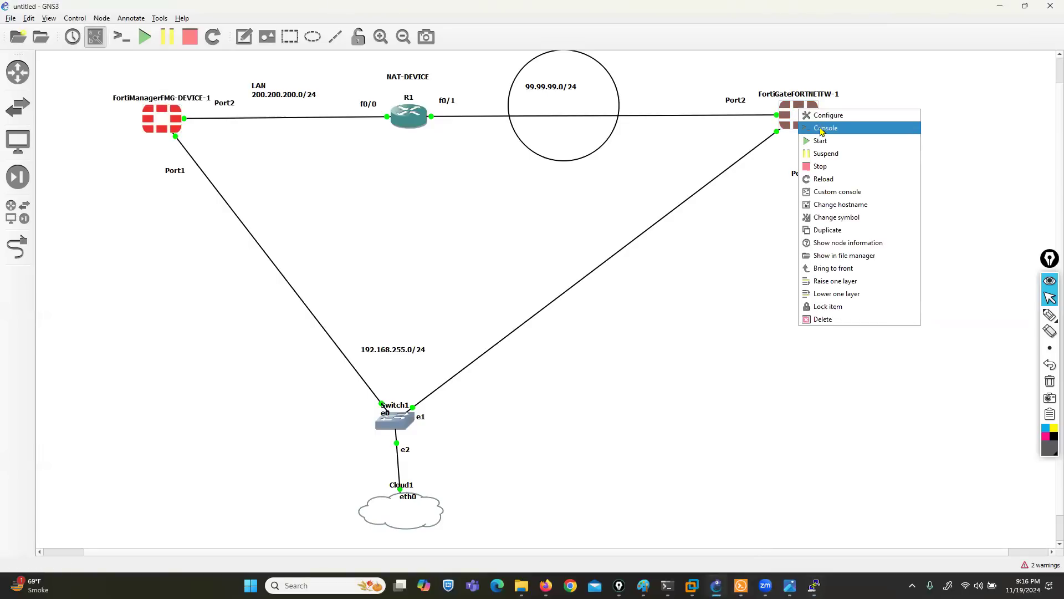
{"action": "left_click", "coordinate": [822, 128]}
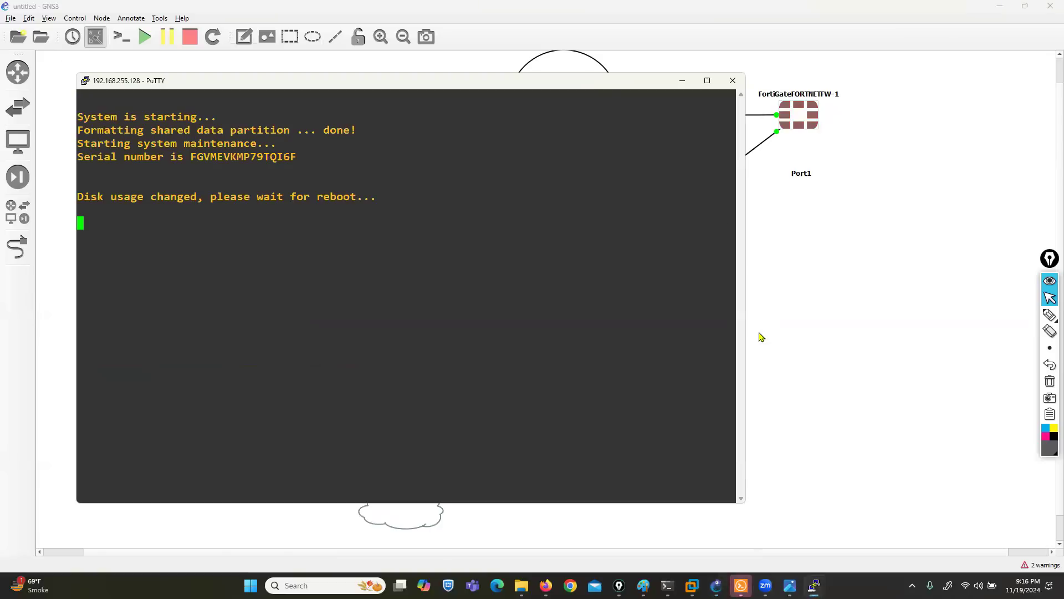
{"action": "left_click_drag", "start_coordinate": [554, 75], "coordinate": [814, 225]}
- Reposition the FortiManager console and bring router R1's console to the front
{"action": "mouse_move", "coordinate": [814, 586]}
{"action": "left_click", "coordinate": [704, 526]}
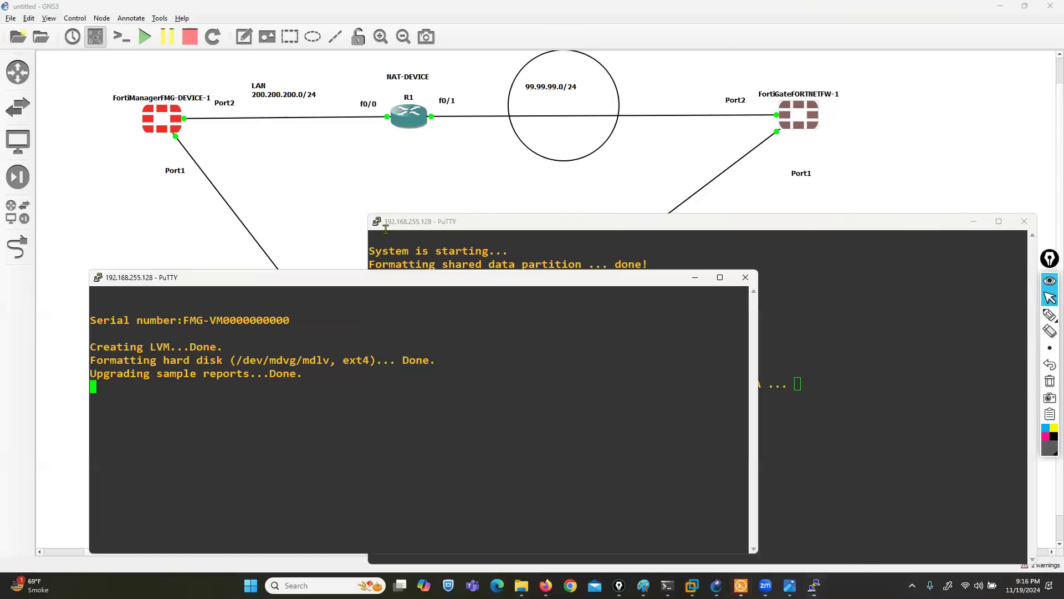
{"action": "left_click_drag", "start_coordinate": [290, 277], "coordinate": [250, 223]}
{"action": "mouse_move", "coordinate": [807, 577]}
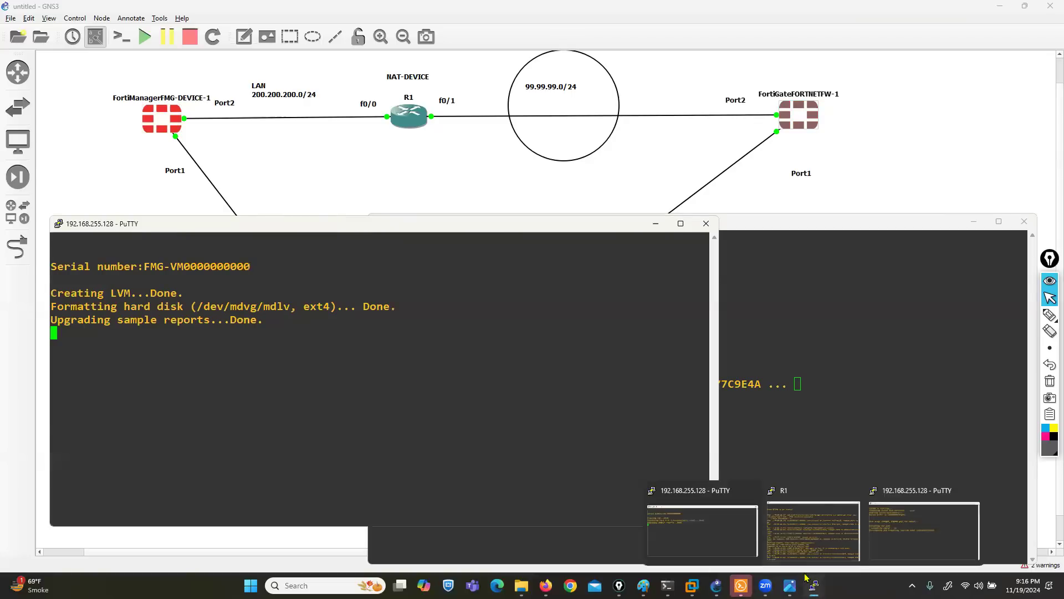
{"action": "left_click", "coordinate": [802, 537]}
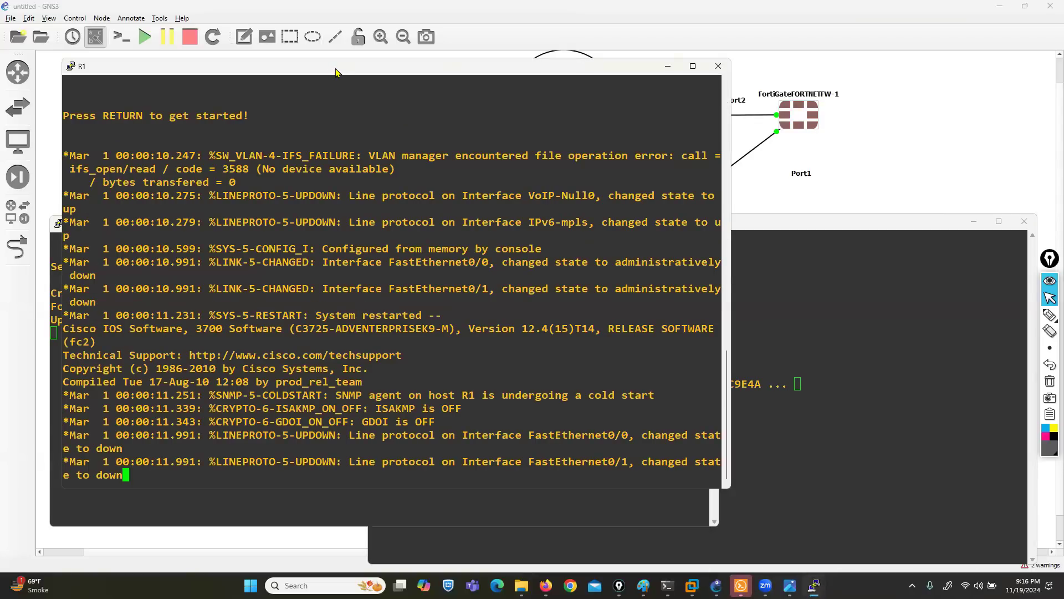
- In R1's console, enter configuration mode and set the router hostname to NAT-DEVICE
{"action": "left_click_drag", "start_coordinate": [335, 72], "coordinate": [478, 218]}
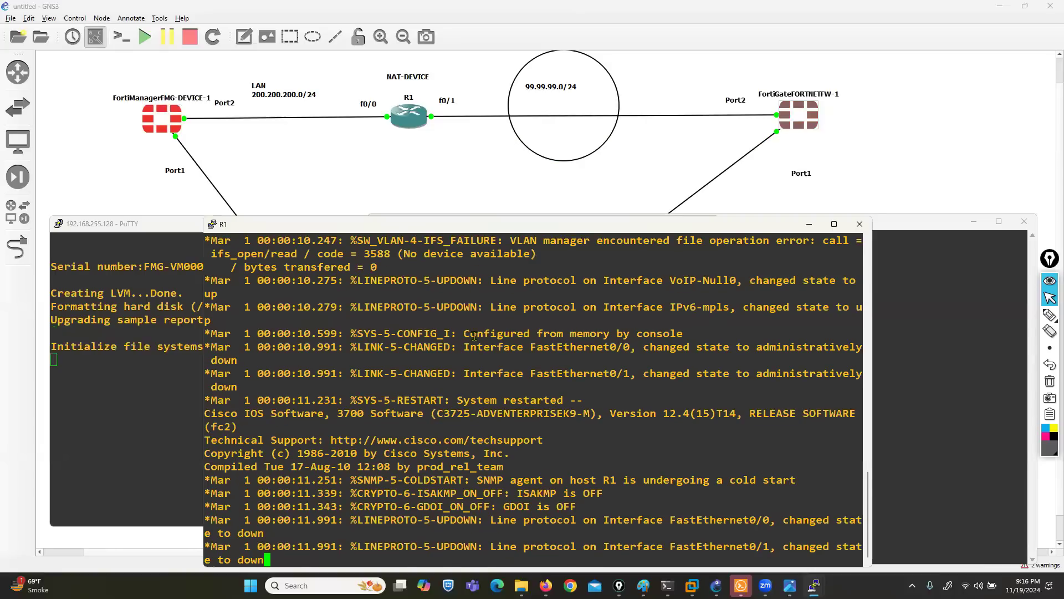
{"action": "left_click_drag", "start_coordinate": [176, 226], "coordinate": [172, 246]}
{"action": "left_click", "coordinate": [685, 408]}
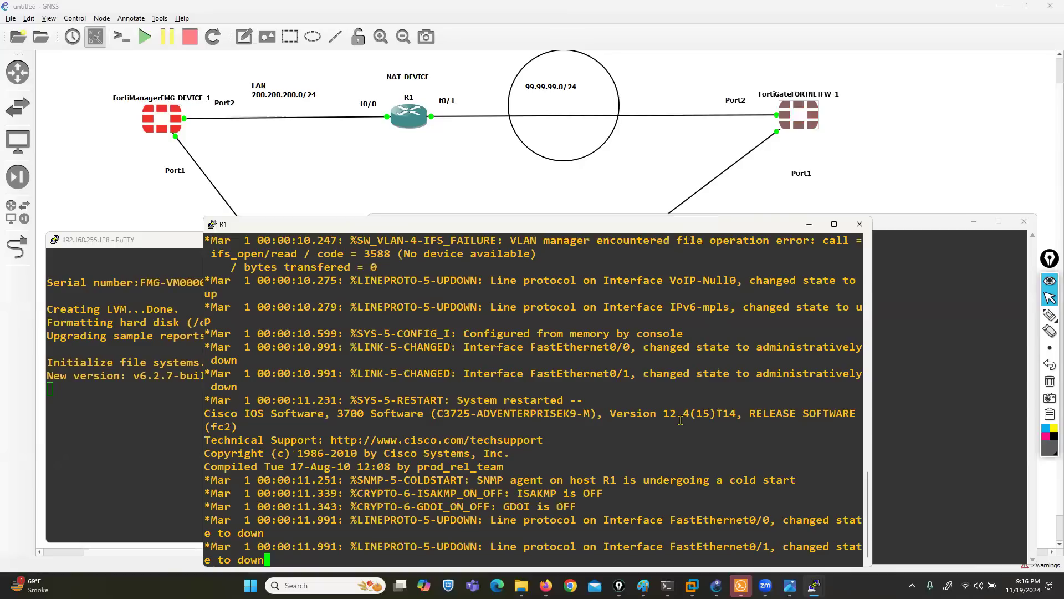
{"action": "key", "text": "Return"}
{"action": "key", "text": "Return"}
{"action": "type", "text": "CONF T"}
{"action": "key", "text": "Return"}
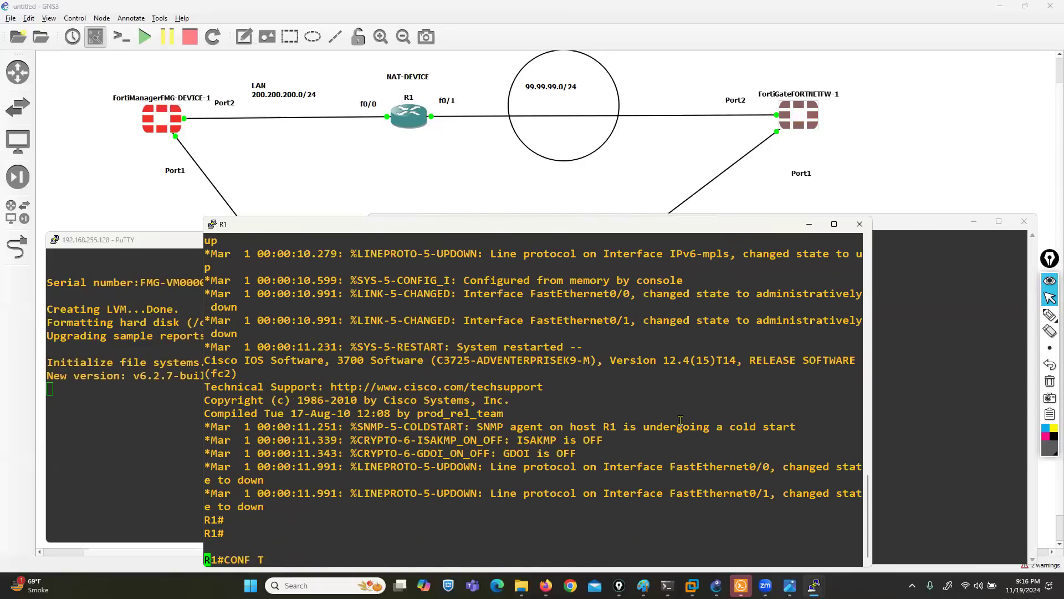
{"action": "type", "text": "HO"}
{"action": "key", "text": "Tab"}
{"action": "type", "text": "NAT-"}
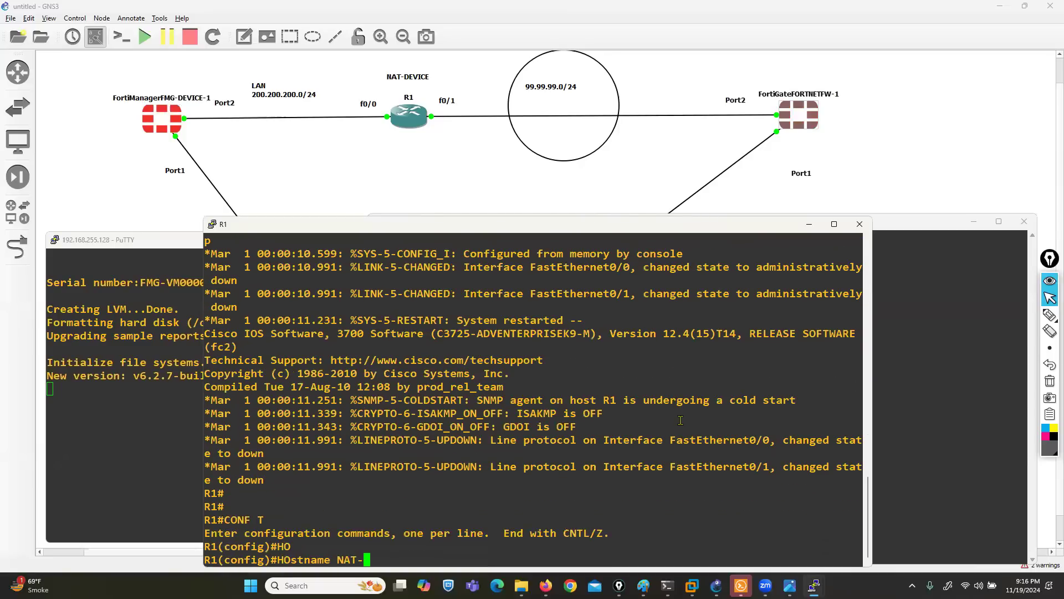
{"action": "type", "text": "DEVICE"}
{"action": "key", "text": "Return"}
{"action": "key", "text": "Return"}
{"action": "key", "text": "Return"}
- Address FastEthernet0/0 as 200.200.200.1 255.255.255.0 and bring it up
{"action": "type", "text": "in"}
{"action": "key", "text": "Tab"}
{"action": "type", "text": "f"}
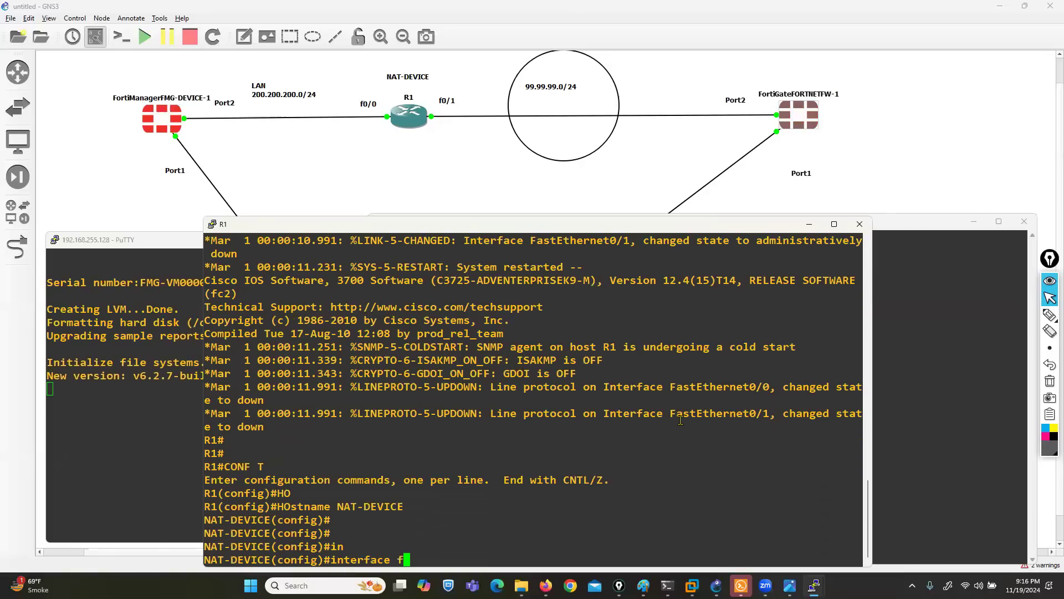
{"action": "key", "text": "Tab"}
{"action": "type", "text": "0/0/"}
{"action": "key", "text": "Return"}
{"action": "key", "text": "Up"}
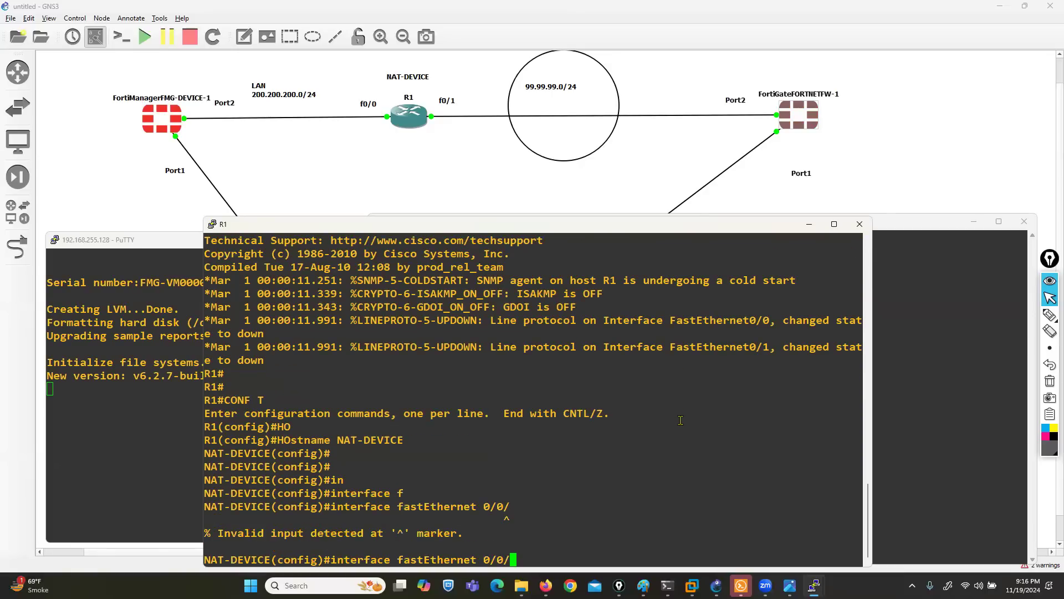
{"action": "key", "text": "BackSpace"}
{"action": "key", "text": "Return"}
{"action": "type", "text": "ip add"}
{"action": "key", "text": "Tab"}
{"action": "type", "text": "200.200.200.1 255.255.255."}
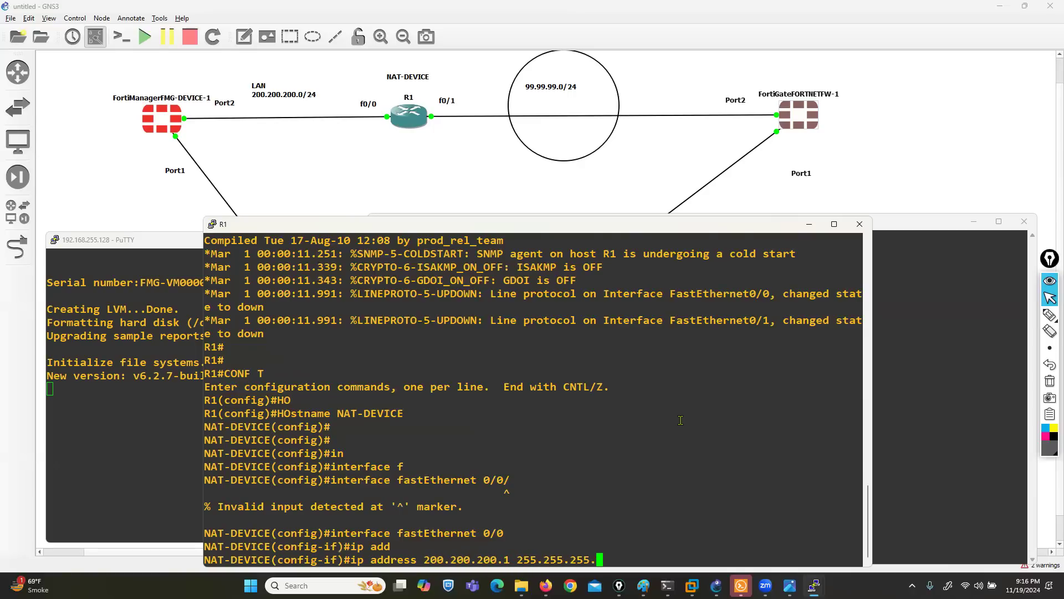
{"action": "type", "text": "0"}
{"action": "key", "text": "Return"}
{"action": "type", "text": "no sh"}
{"action": "key", "text": "Return"}
{"action": "type", "text": "ex"}
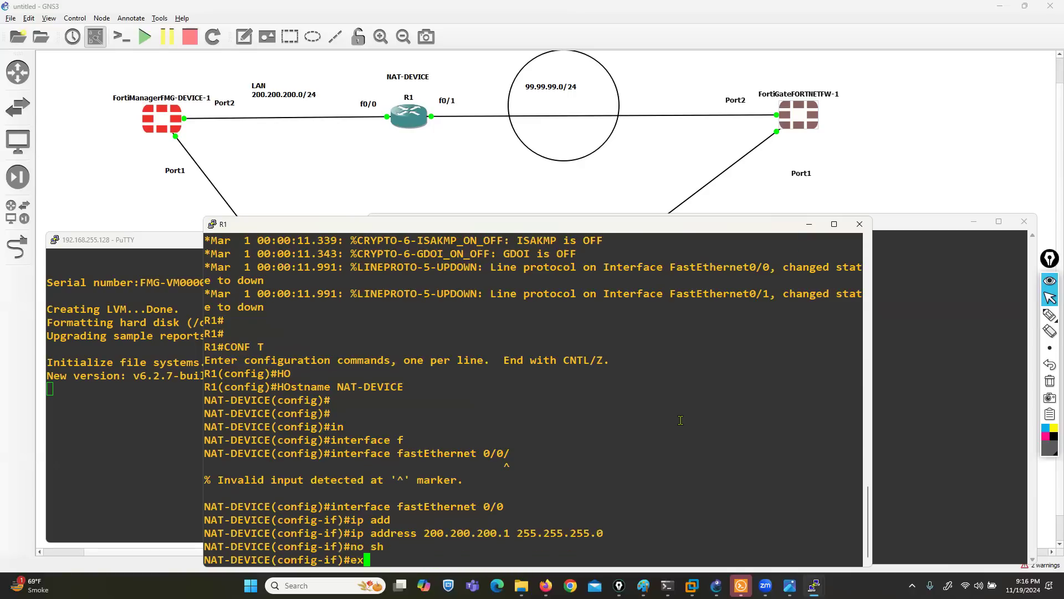
{"action": "key", "text": "Return"}
{"action": "key", "text": "Return"}
{"action": "key", "text": "Return"}
- Address FastEthernet0/1 as 99.99.99.1 255.255.255.0, bring it up, and exit configuration
{"action": "type", "text": "IN"}
{"action": "key", "text": "Tab"}
{"action": "type", "text": "01/"}
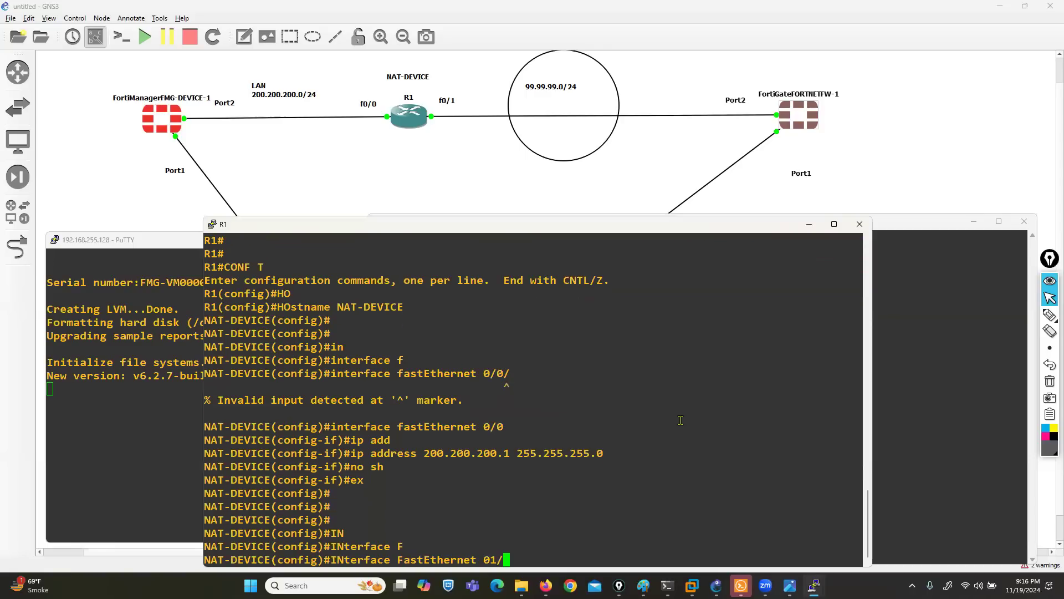
{"action": "key", "text": "Return"}
{"action": "type", "text": "IP"}
{"action": "key", "text": "Up"}
{"action": "key", "text": "BackSpace"}
{"action": "key", "text": "BackSpace"}
{"action": "key", "text": "BackSpace"}
{"action": "type", "text": "0/1"}
{"action": "key", "text": "Return"}
{"action": "type", "text": "IP ADD"}
{"action": "key", "text": "Tab"}
{"action": "type", "text": "99.99.99"}
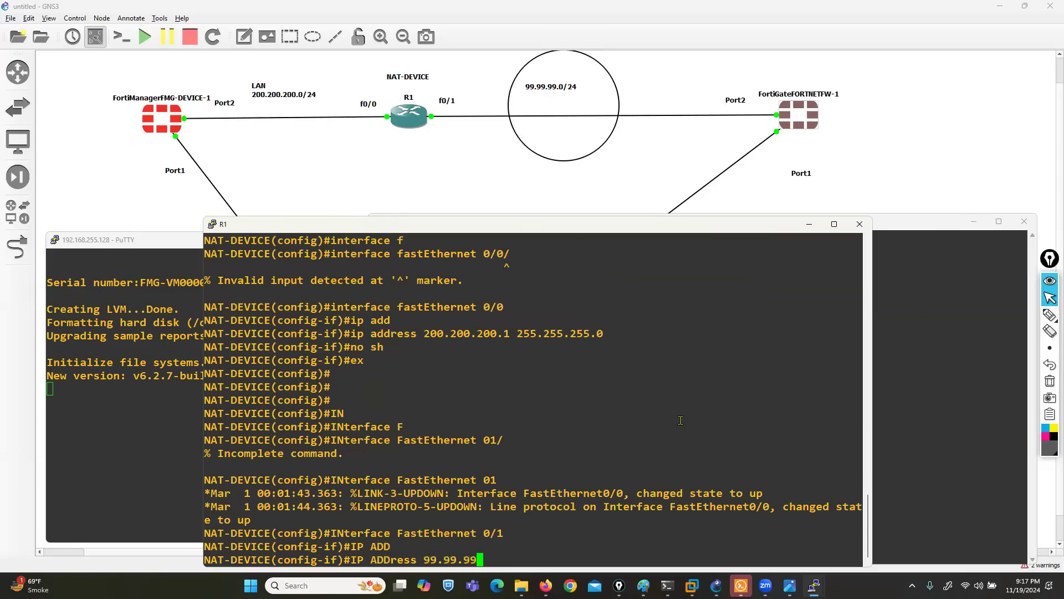
{"action": "type", "text": ".1 255.255.255.0"}
{"action": "key", "text": "Return"}
{"action": "type", "text": "NO SH"}
{"action": "key", "text": "Return"}
{"action": "type", "text": "EX"}
{"action": "key", "text": "Return"}
{"action": "key", "text": "Return"}
{"action": "key", "text": "Return"}
{"action": "key", "text": "ctrl+z"}
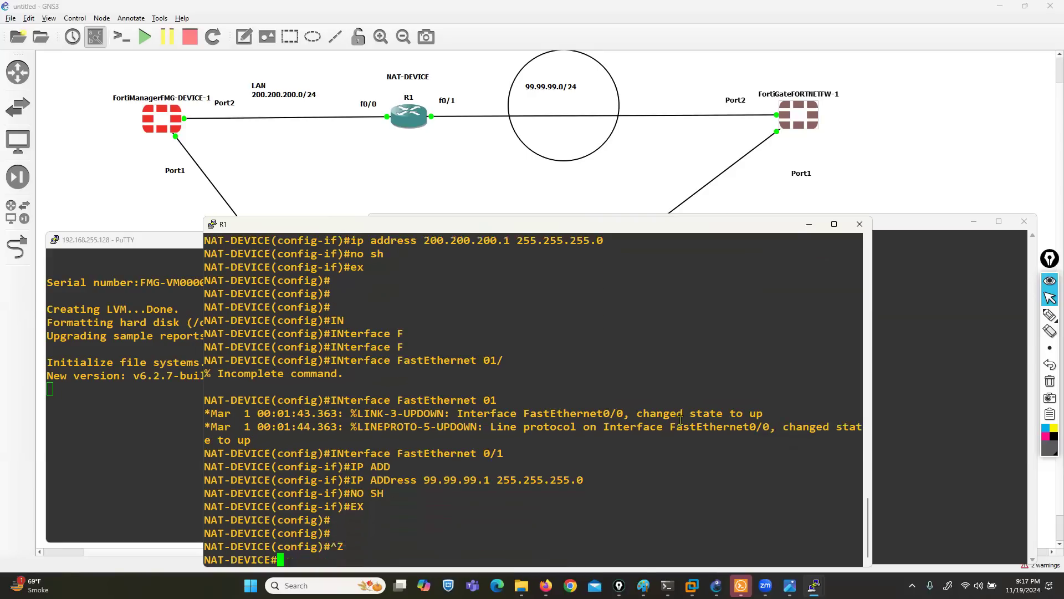
{"action": "key", "text": "Return"}
- Verify the interface addresses with show ip interface brief
{"action": "type", "text": "SH"}
{"action": "key", "text": "Tab"}
{"action": "type", "text": "IP INT BRI"}
{"action": "key", "text": "Tab"}
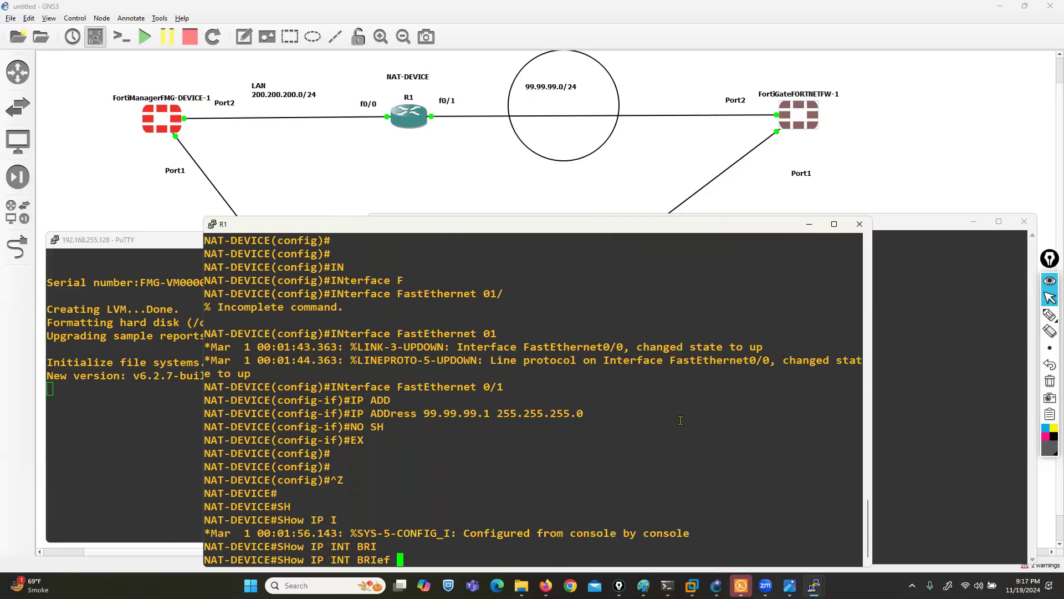
{"action": "key", "text": "Return"}
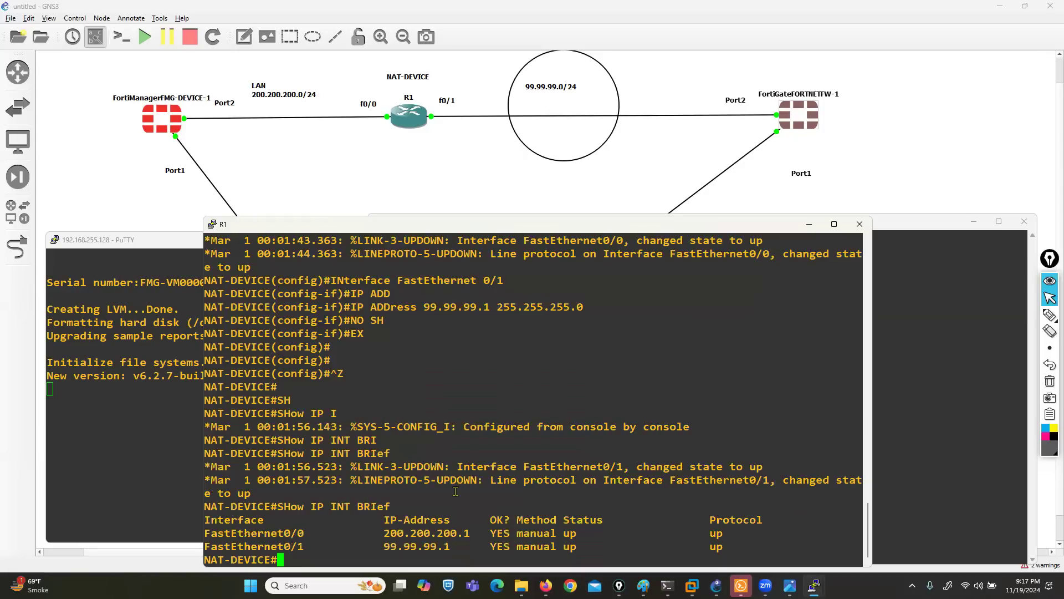
- Add a default route 0.0.0.0 0.0.0.0 via 99.99.99.2 and minimize the console
{"action": "type", "text": "CONF T"}
{"action": "key", "text": "Return"}
{"action": "type", "text": "ip r"}
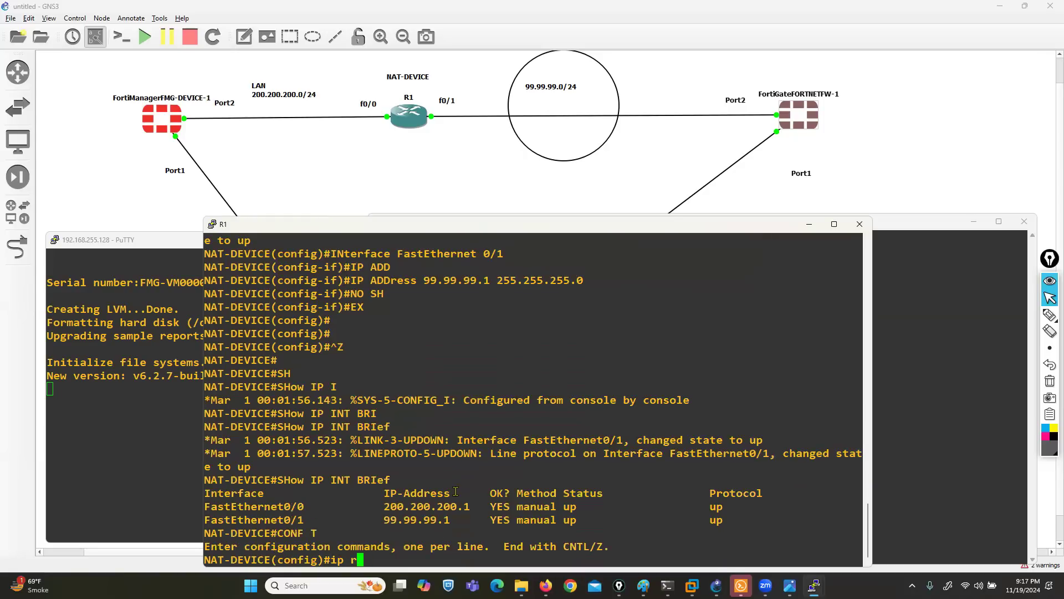
{"action": "type", "text": "oute 0.0.."}
{"action": "key", "text": "BackSpace"}
{"action": "type", "text": "0.0"}
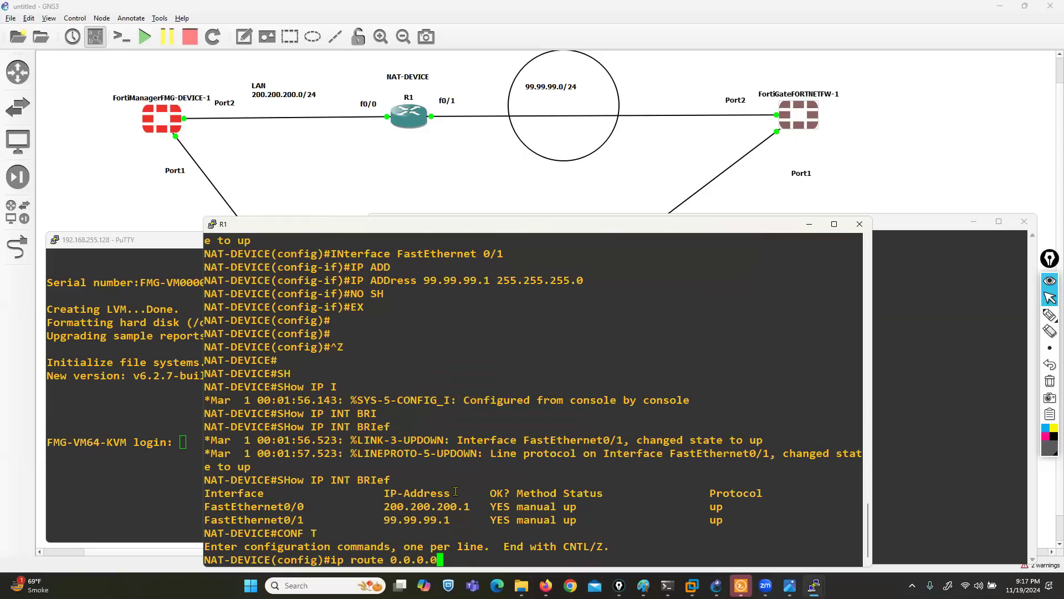
{"action": "type", "text": " 0.0.0.0 99.99.99.2"}
{"action": "key", "text": "Return"}
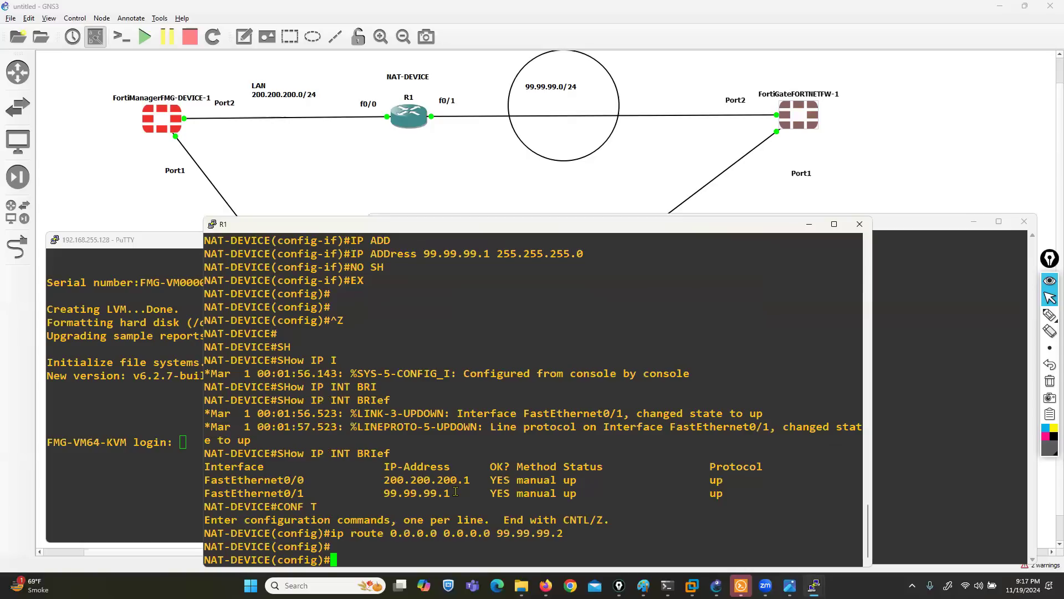
{"action": "left_click", "coordinate": [810, 226]}
- Log in to FortiManager as admin with the blank default password and set a new password
{"action": "type", "text": "a"}
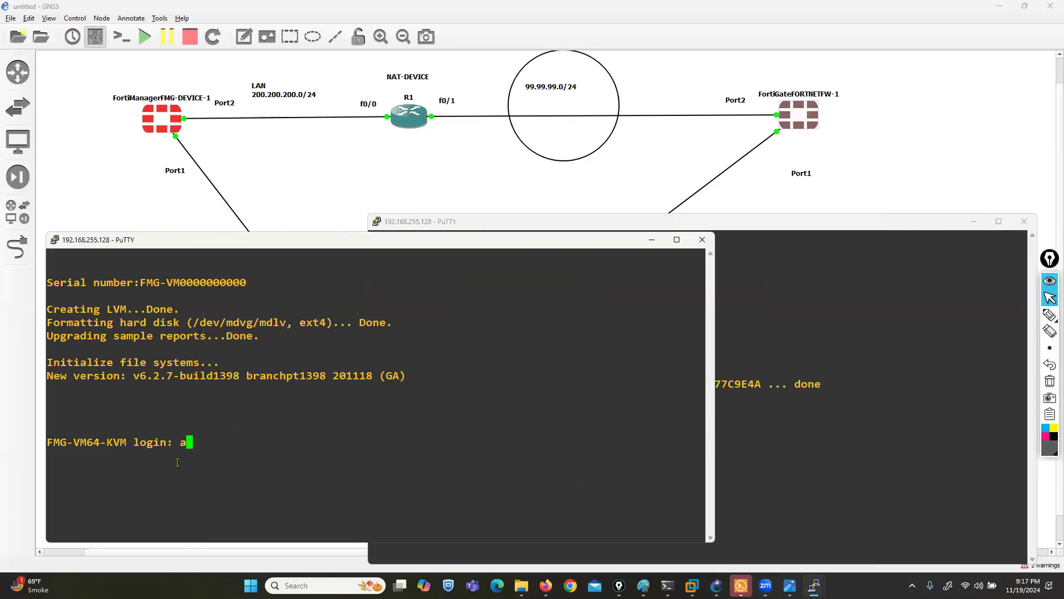
{"action": "type", "text": "dmin"}
{"action": "key", "text": "Return"}
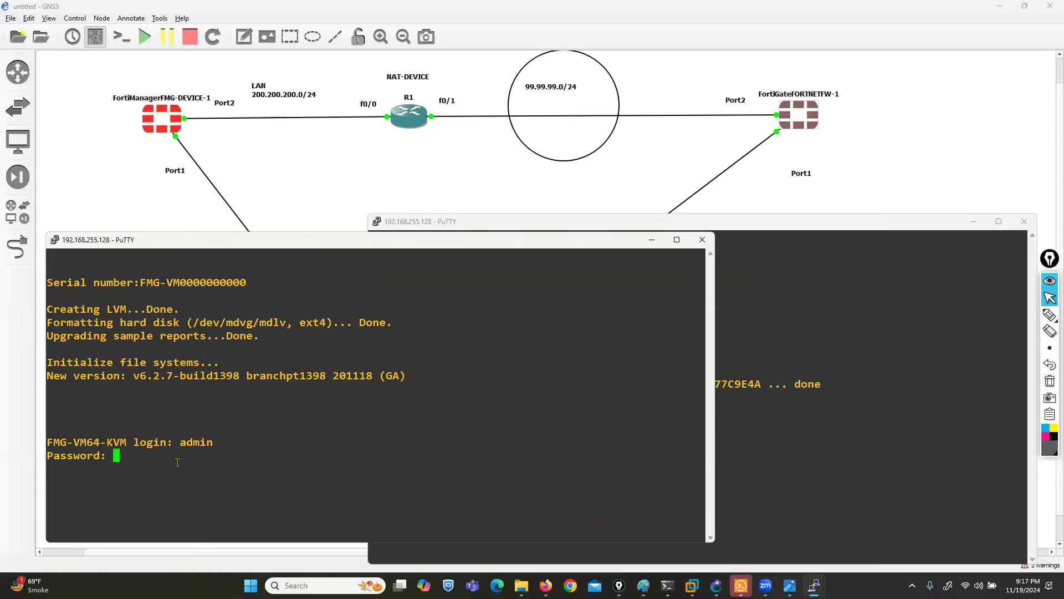
{"action": "key", "text": "Return"}
{"action": "type", "text": "123"}
{"action": "key", "text": "Return"}
{"action": "type", "text": "123"}
{"action": "key", "text": "Return"}
- Give port1 192.168.255.195/24 with http, https, ping and ssh access allowed
{"action": "type", "text": "config system interface"}
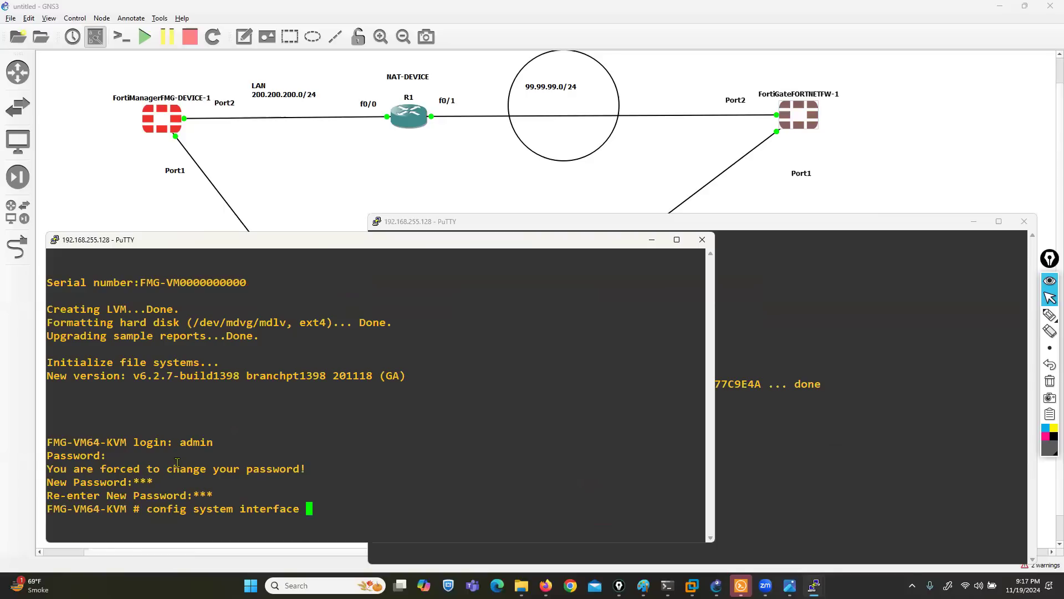
{"action": "key", "text": "Return"}
{"action": "type", "text": "edit port1"}
{"action": "key", "text": "Return"}
{"action": "type", "text": "set ip 192."}
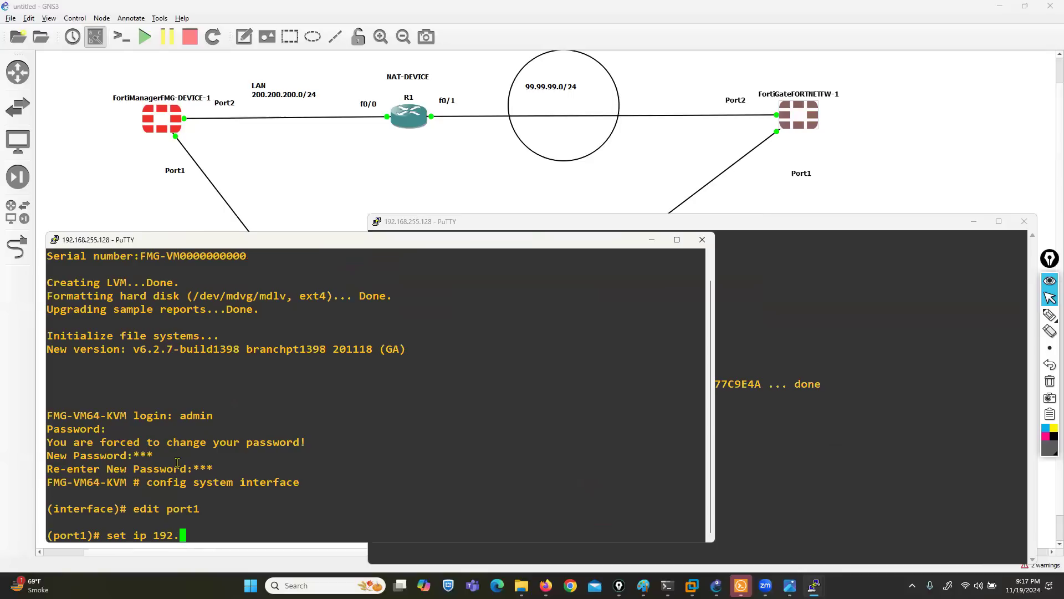
{"action": "type", "text": "168.255.19"}
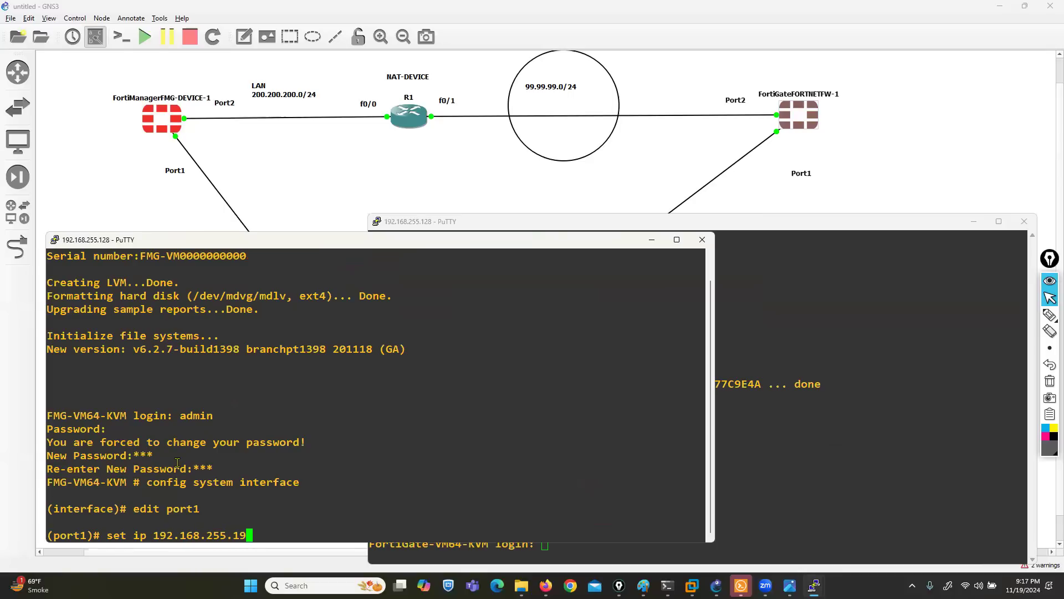
{"action": "type", "text": "5/4"}
{"action": "key", "text": "BackSpace"}
{"action": "type", "text": "24"}
{"action": "key", "text": "Return"}
{"action": "type", "text": "set allowaccess http https ping ssh"}
{"action": "key", "text": "Return"}
{"action": "type", "text": "end"}
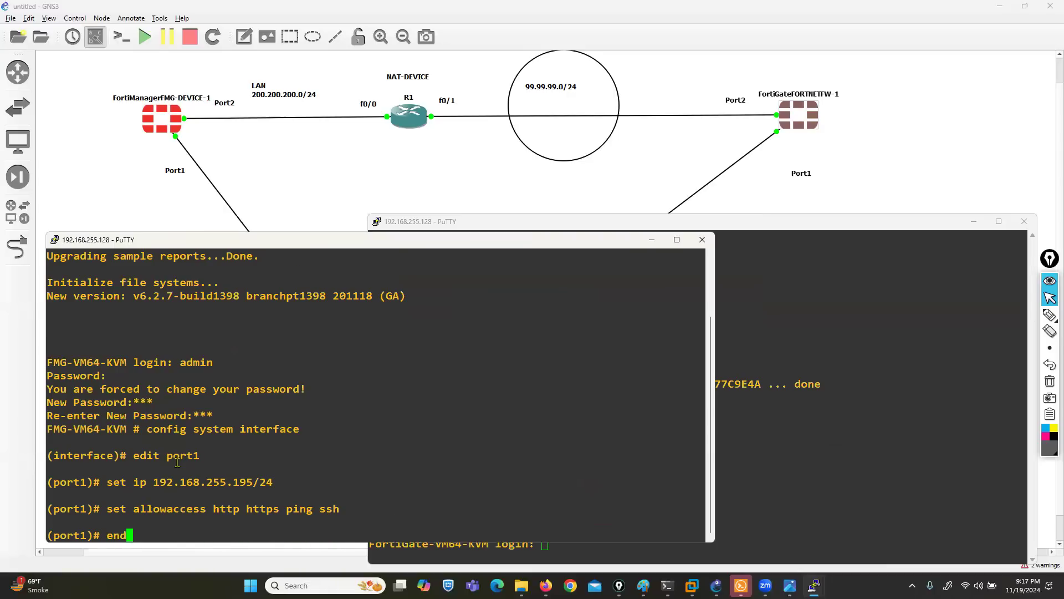
{"action": "key", "text": "Return"}
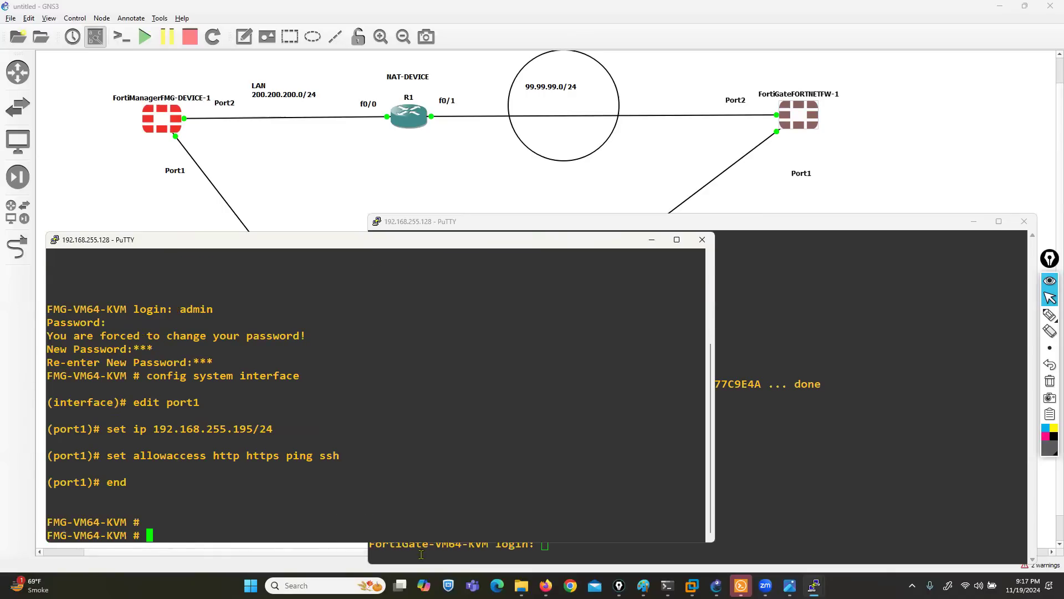
{"action": "left_click", "coordinate": [546, 585]}
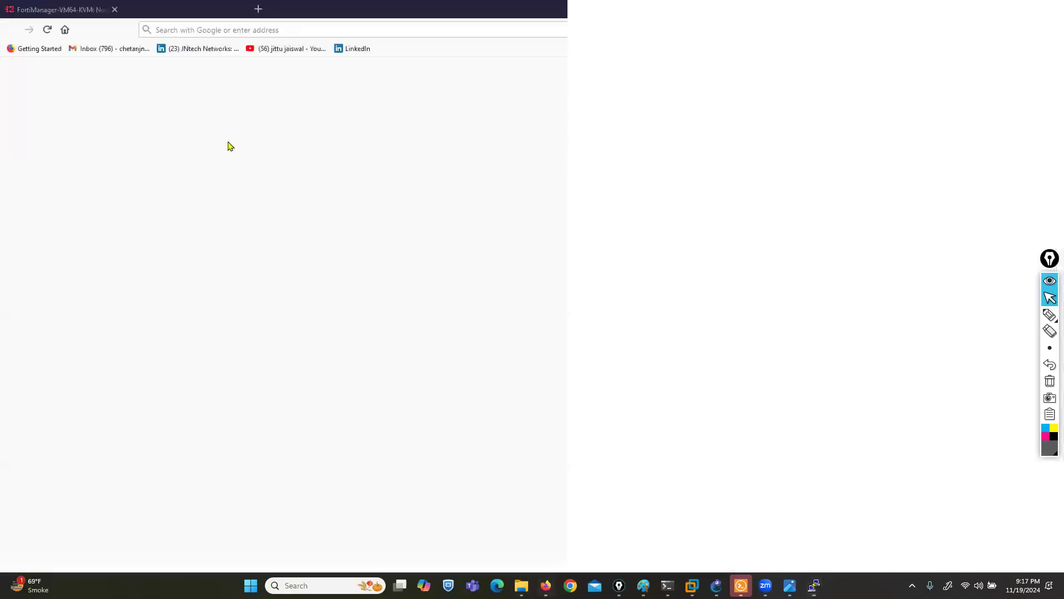
- Load 192.168.255.195 in a fresh tab and accept the certificate risk warning
{"action": "left_click", "coordinate": [114, 10]}
{"action": "type", "text": "192.168."}
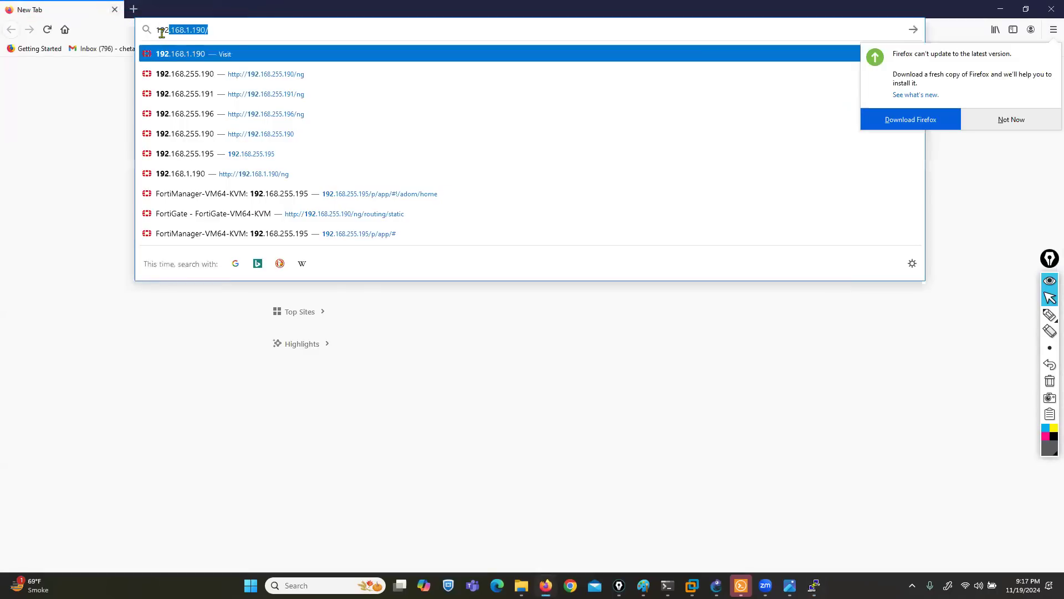
{"action": "type", "text": "255.195"}
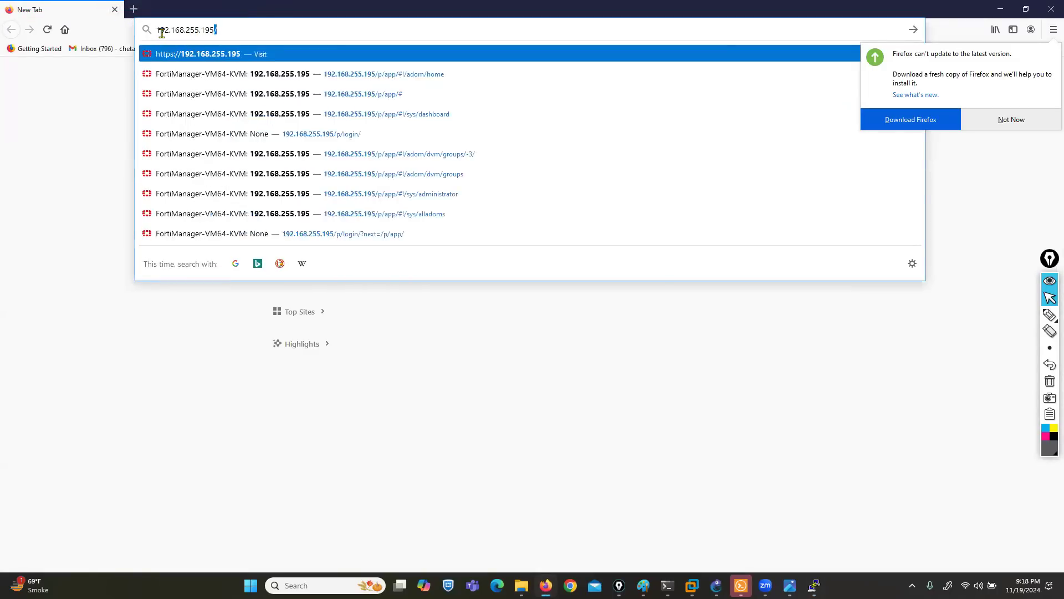
{"action": "key", "text": "Return"}
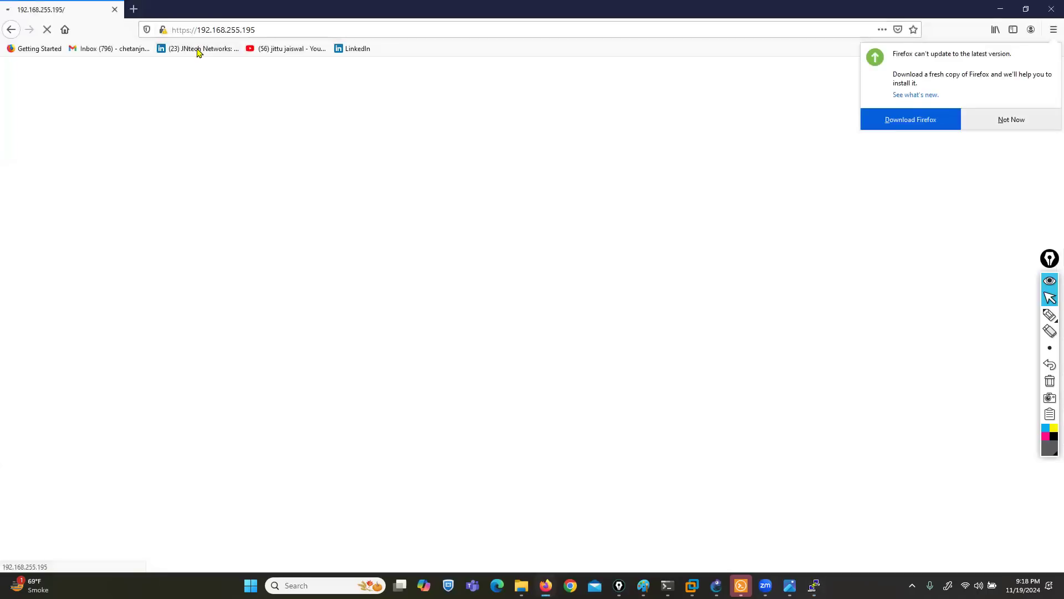
{"action": "left_click", "coordinate": [1009, 120]}
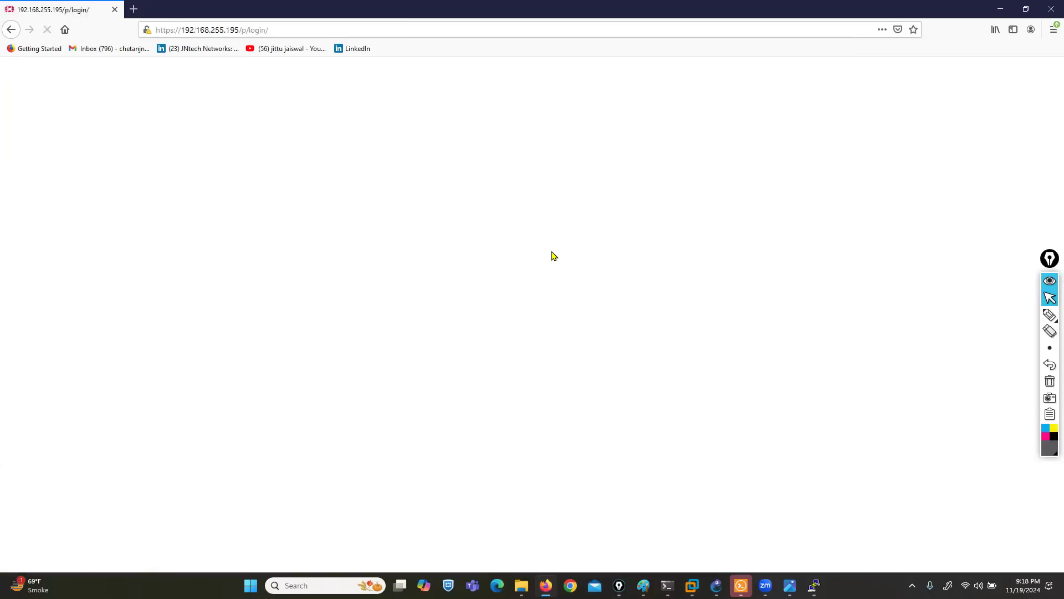
{"action": "left_click", "coordinate": [713, 384]}
{"action": "left_click", "coordinate": [632, 553]}
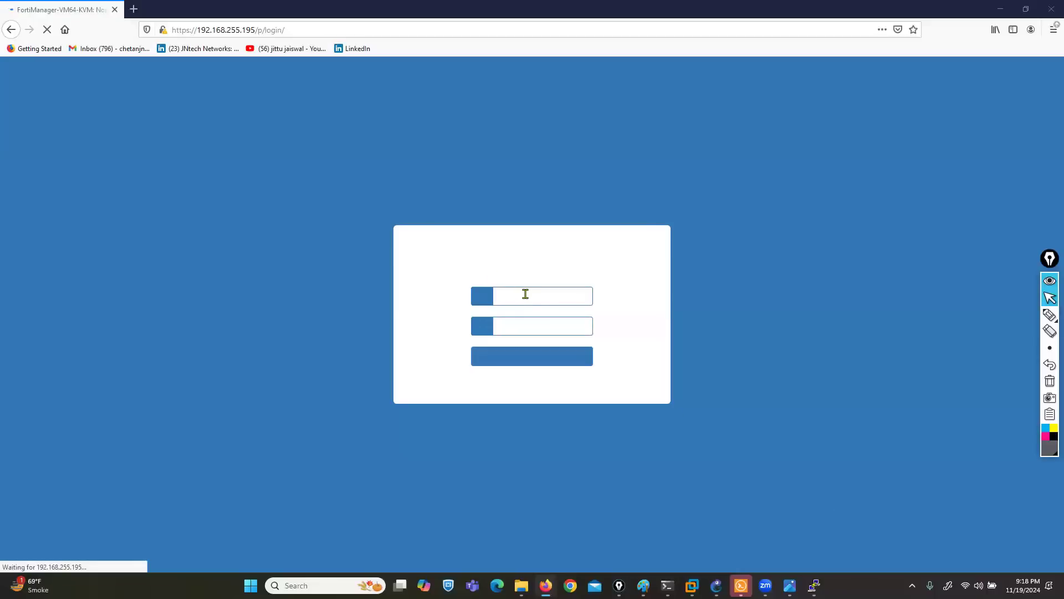
- Sign in to FortiManager as admin without saving the login in the browser
{"action": "type", "text": "admin"}
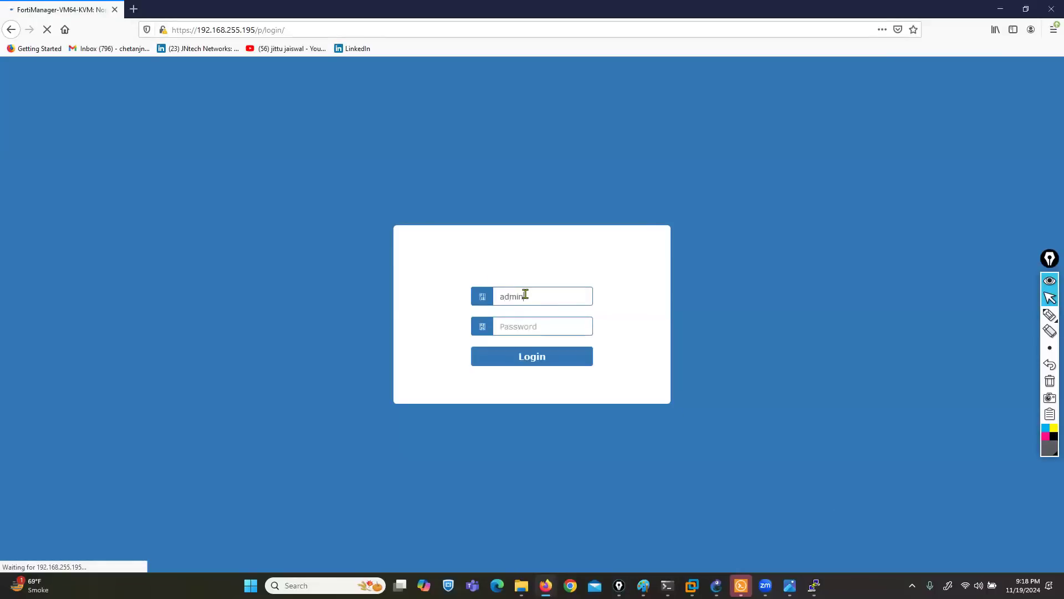
{"action": "key", "text": "Tab"}
{"action": "type", "text": "•••"}
{"action": "key", "text": "Return"}
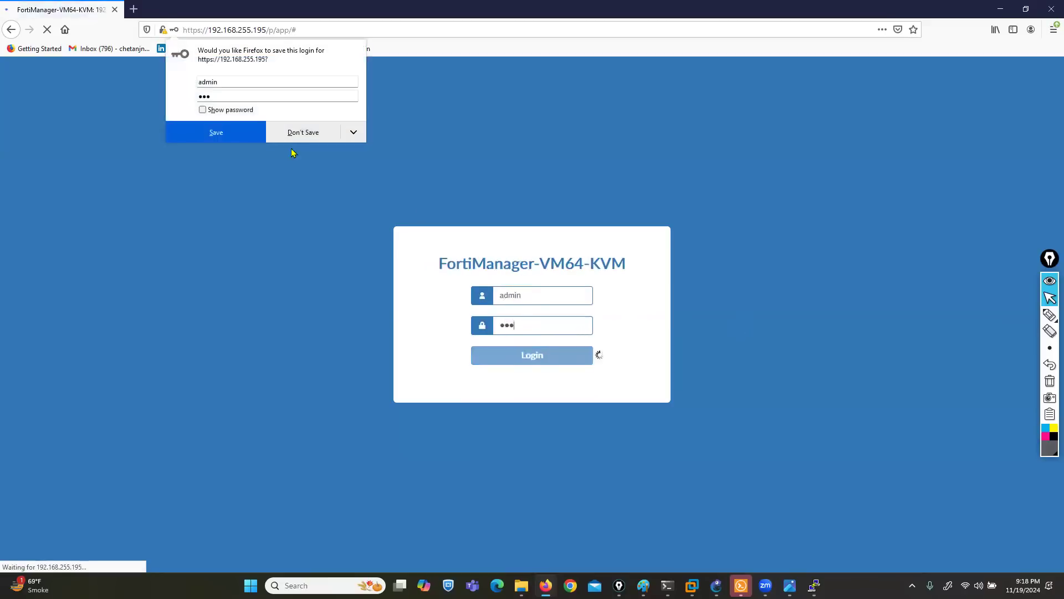
{"action": "left_click", "coordinate": [303, 133]}
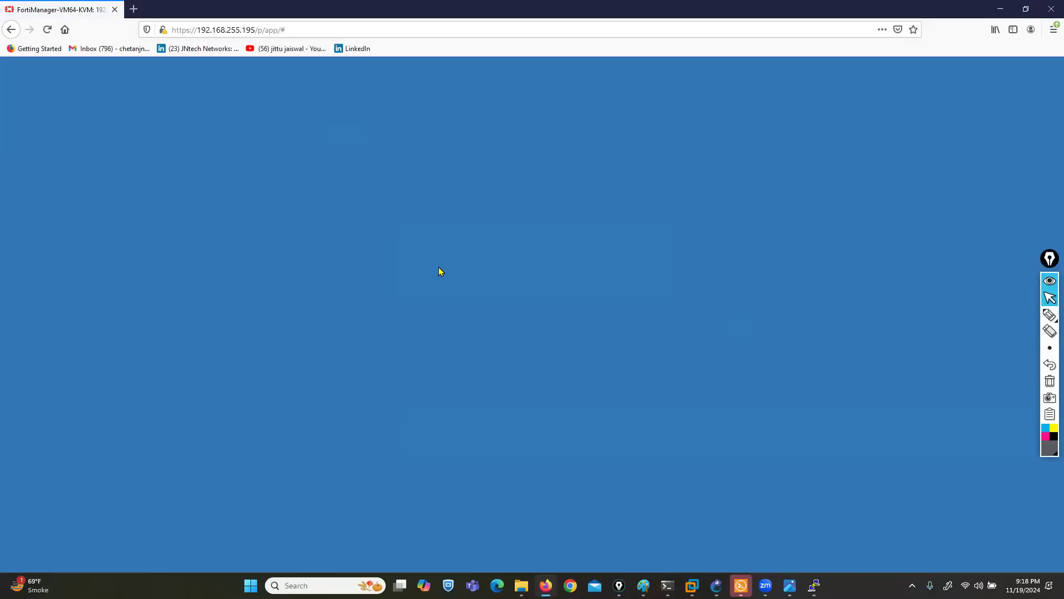
- Enable Administrative Domain in System Settings, log back in as admin, and choose the root ADOM
{"action": "left_click", "coordinate": [656, 371]}
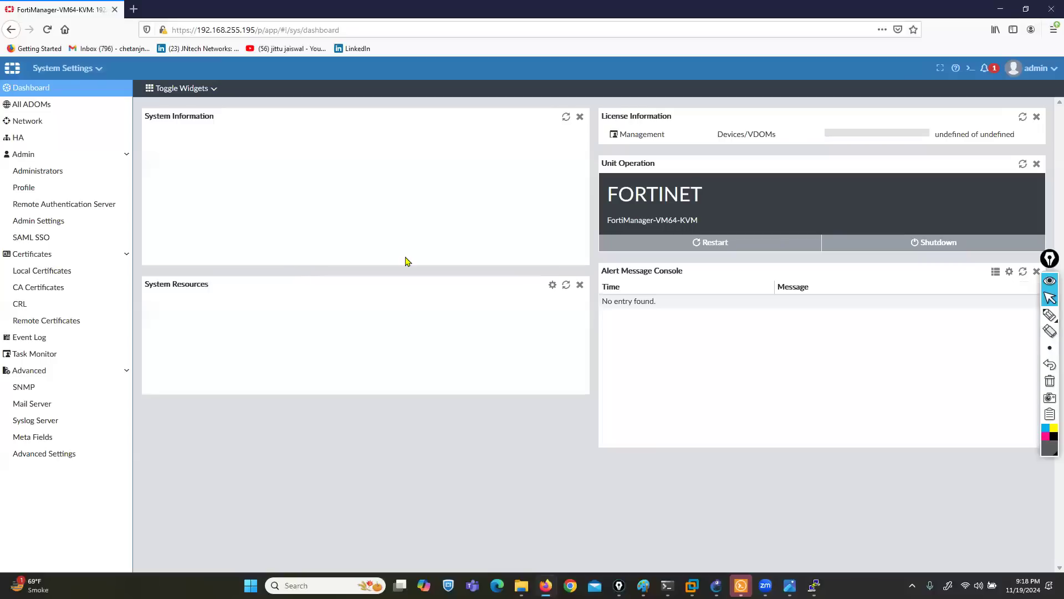
{"action": "left_click", "coordinate": [293, 297]}
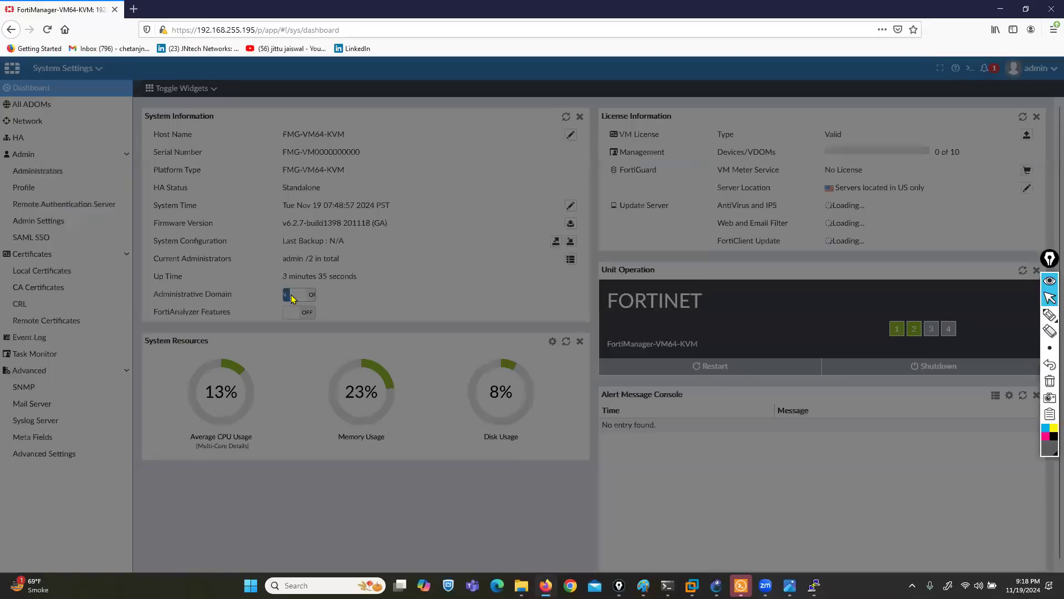
{"action": "left_click", "coordinate": [569, 357]}
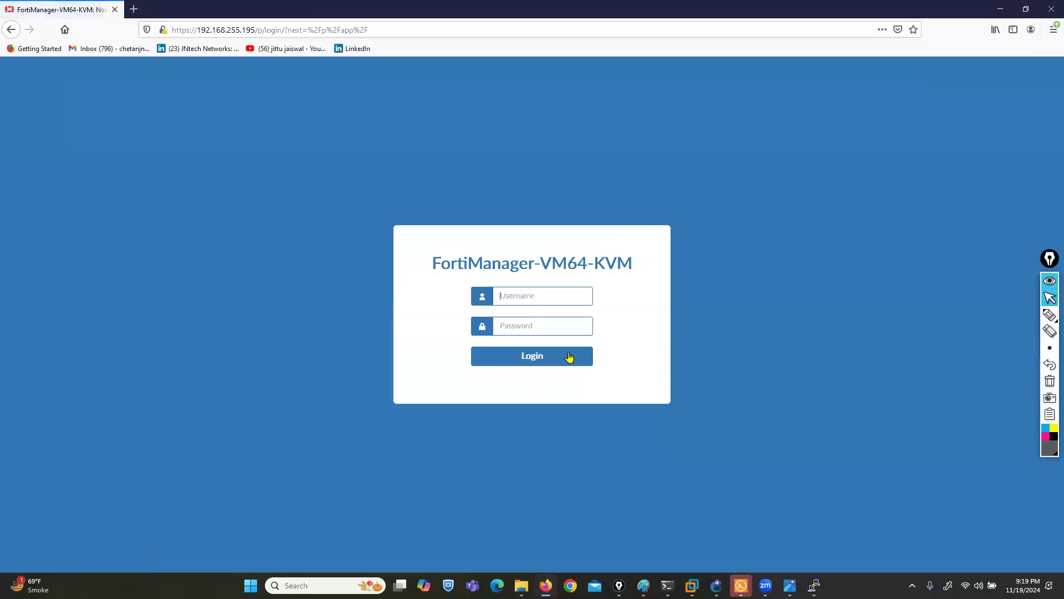
{"action": "type", "text": "adm***"}
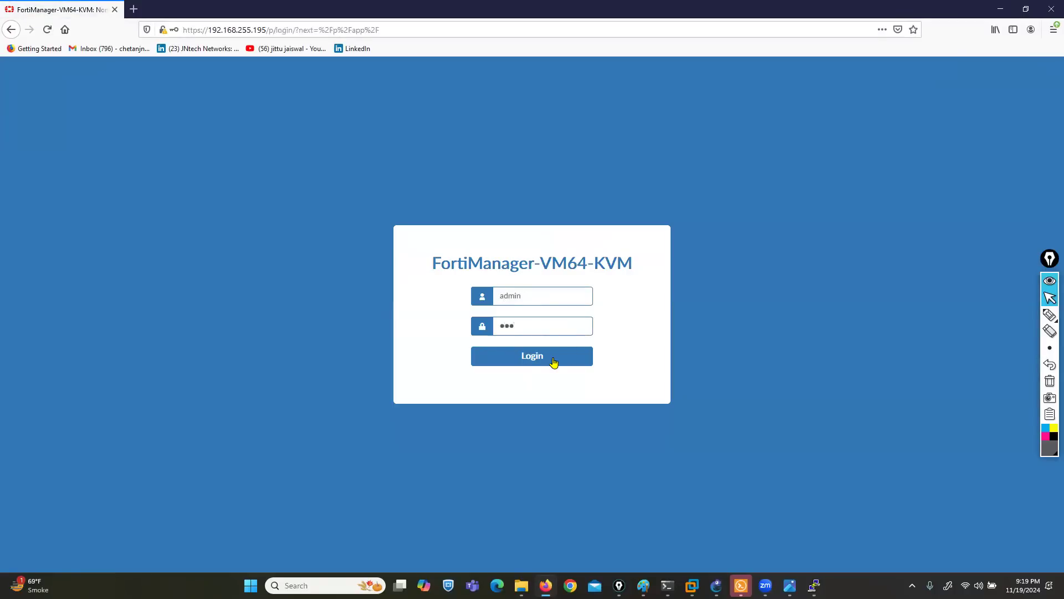
{"action": "left_click", "coordinate": [543, 362]}
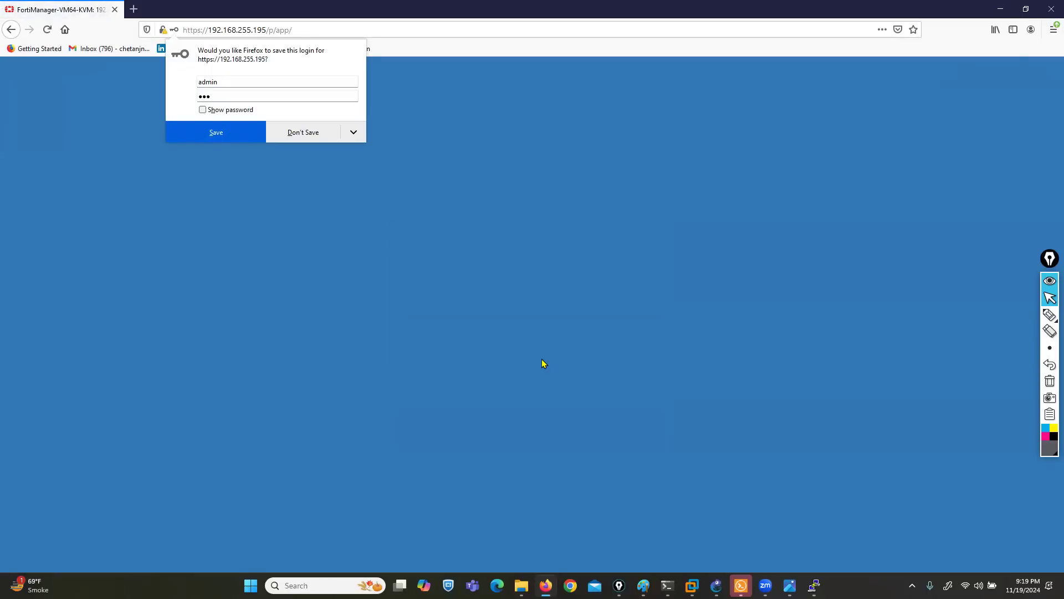
{"action": "left_click", "coordinate": [295, 133]}
{"action": "left_click", "coordinate": [365, 312]}
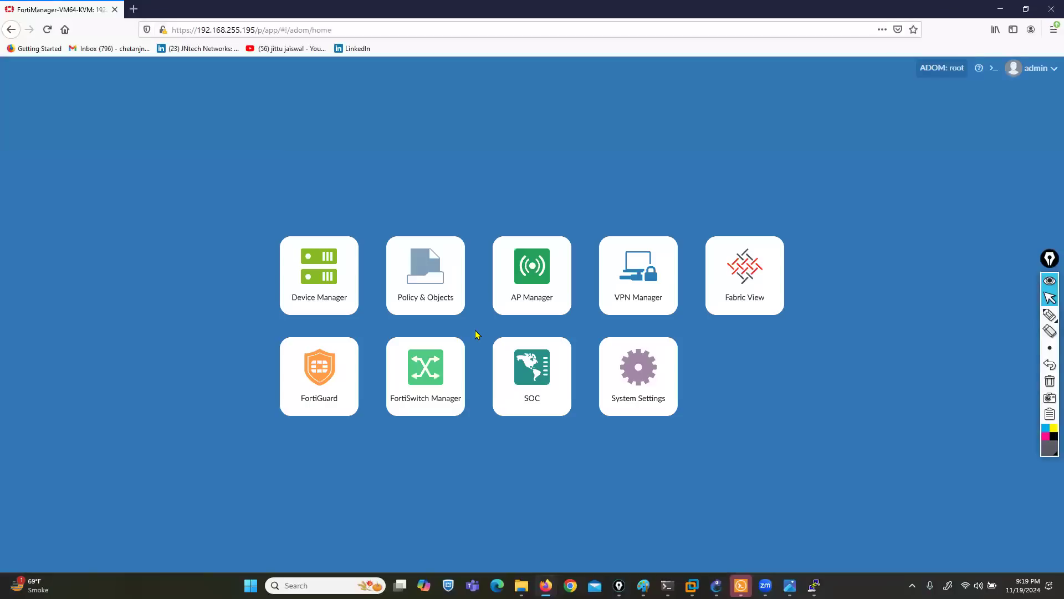
- Turn on FortiAnalyzer Features in System Settings and confirm the restart
{"action": "left_click", "coordinate": [645, 382]}
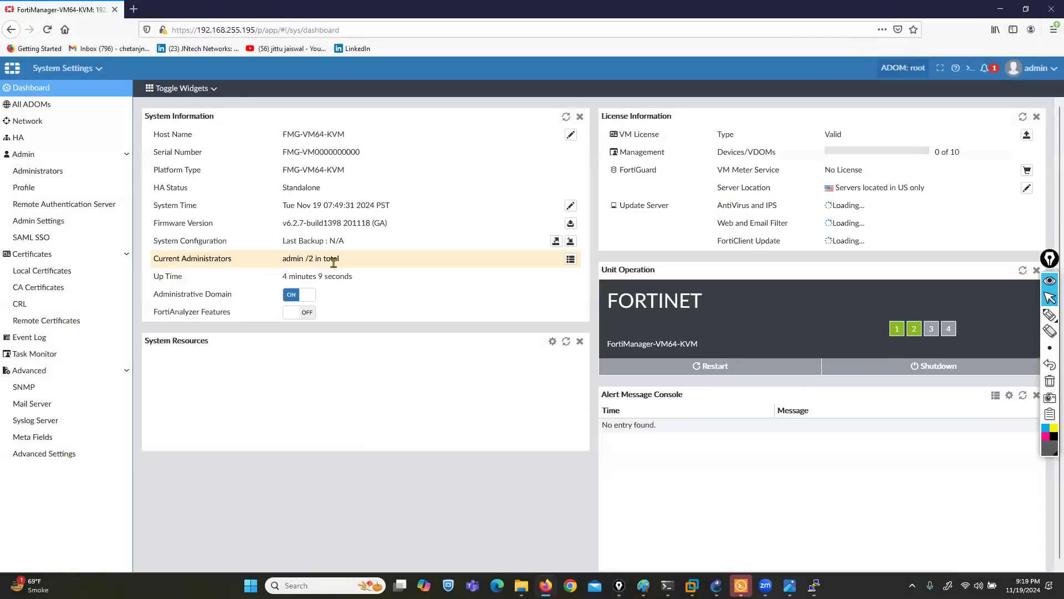
{"action": "left_click", "coordinate": [300, 313]}
{"action": "left_click", "coordinate": [556, 358]}
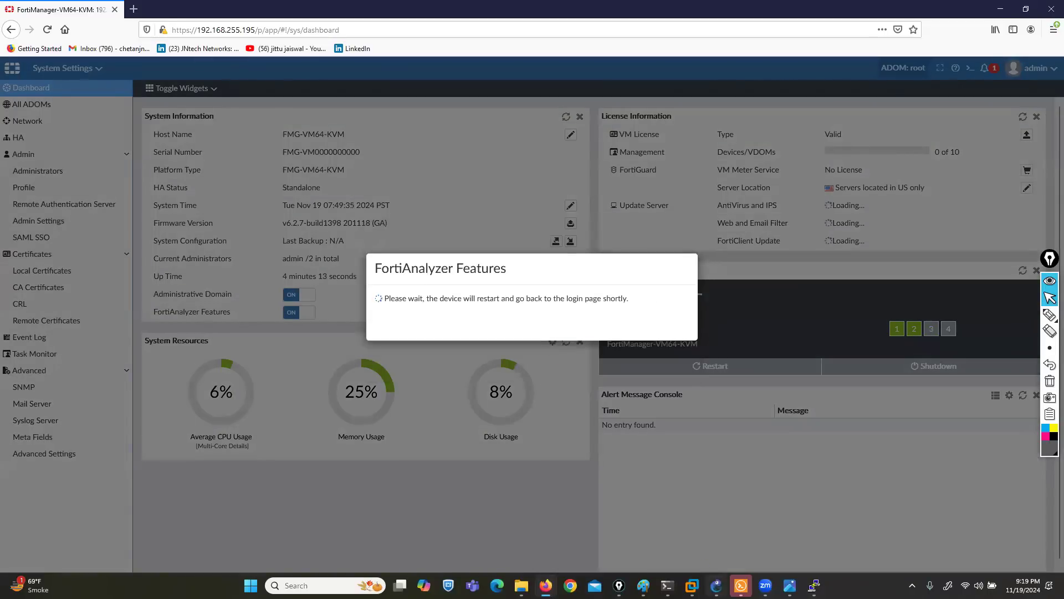
- Return to GNS3 and bring the FortiGate console window to the front
{"action": "left_click", "coordinate": [716, 585]}
{"action": "left_click", "coordinate": [814, 585]}
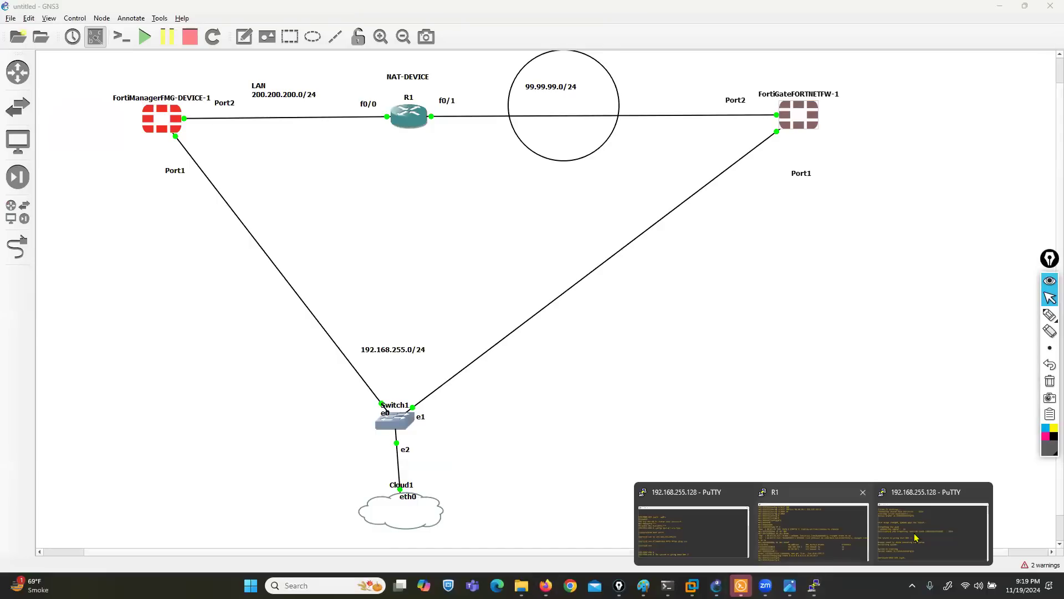
{"action": "left_click", "coordinate": [916, 537]}
- Log in to the FortiGate as admin and set a new admin password
{"action": "type", "text": "admin"}
{"action": "key", "text": "Return"}
{"action": "key", "text": "Return"}
{"action": "type", "text": "***"}
{"action": "key", "text": "Return"}
{"action": "type", "text": "***"}
- Set the FortiGate hostname to FW-1 under config system global
{"action": "key", "text": "Return"}
{"action": "type", "text": "config system gl"}
{"action": "key", "text": "Return"}
{"action": "type", "text": "set hostname FW-1"}
{"action": "key", "text": "Return"}
{"action": "type", "text": "end"}
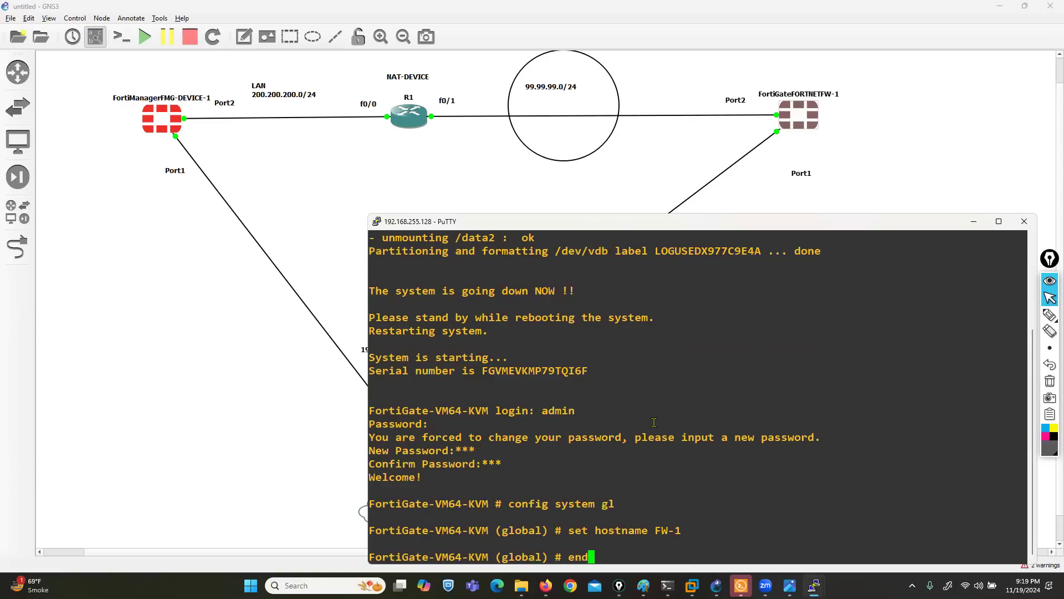
{"action": "key", "text": "Return"}
{"action": "key", "text": "Return"}
- Set port1 to static mode and start entering IP 192.168.255.190/24
{"action": "type", "text": "config system in"}
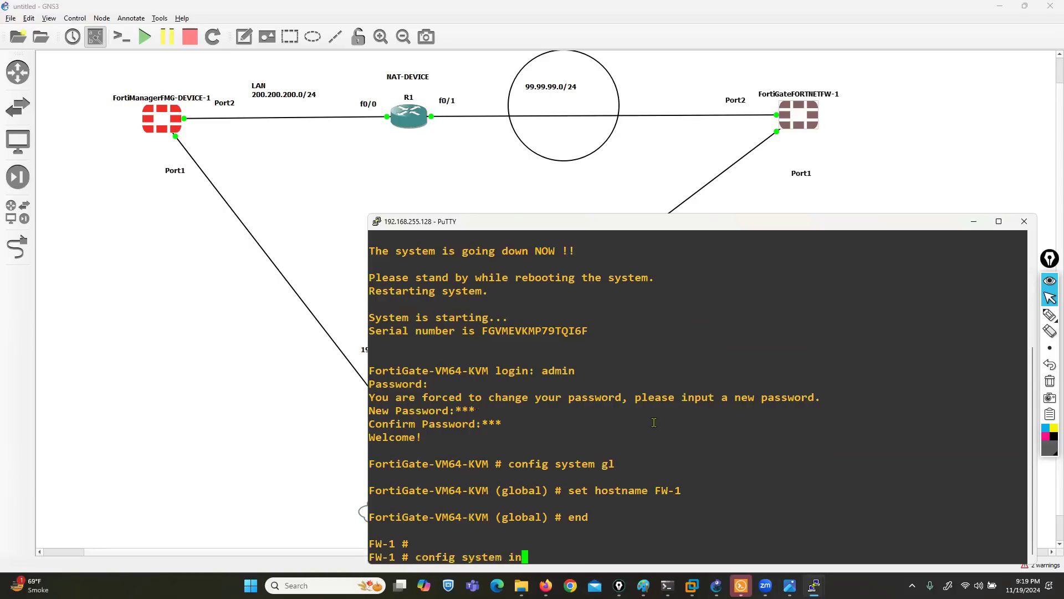
{"action": "type", "text": "terface"}
{"action": "key", "text": "Return"}
{"action": "type", "text": "edit port1"}
{"action": "key", "text": "Return"}
{"action": "type", "text": "set mode static"}
{"action": "key", "text": "Return"}
{"action": "type", "text": "set ip "}
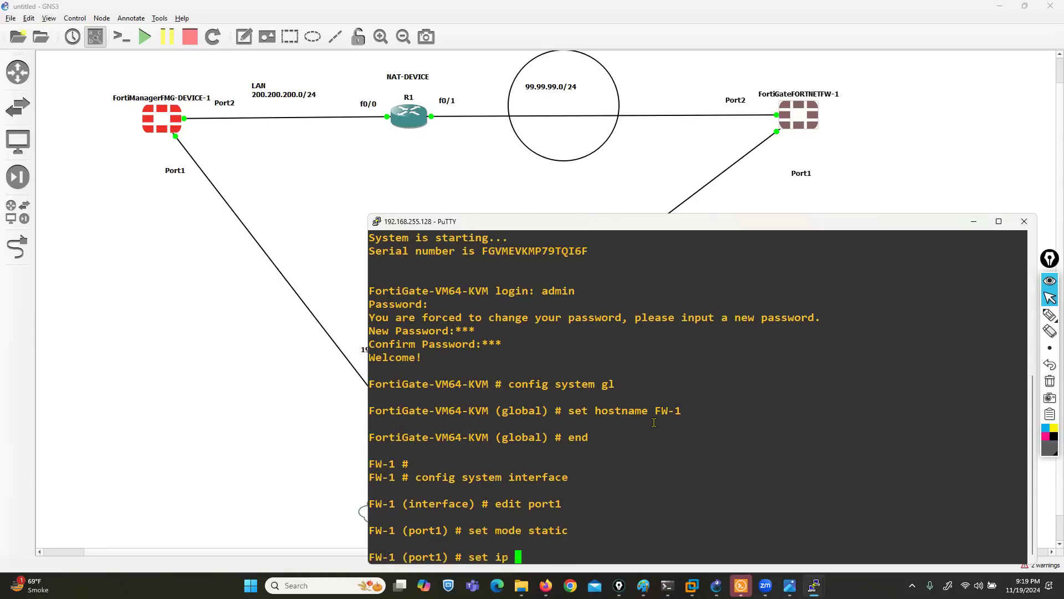
{"action": "type", "text": "192.168.255.19"}
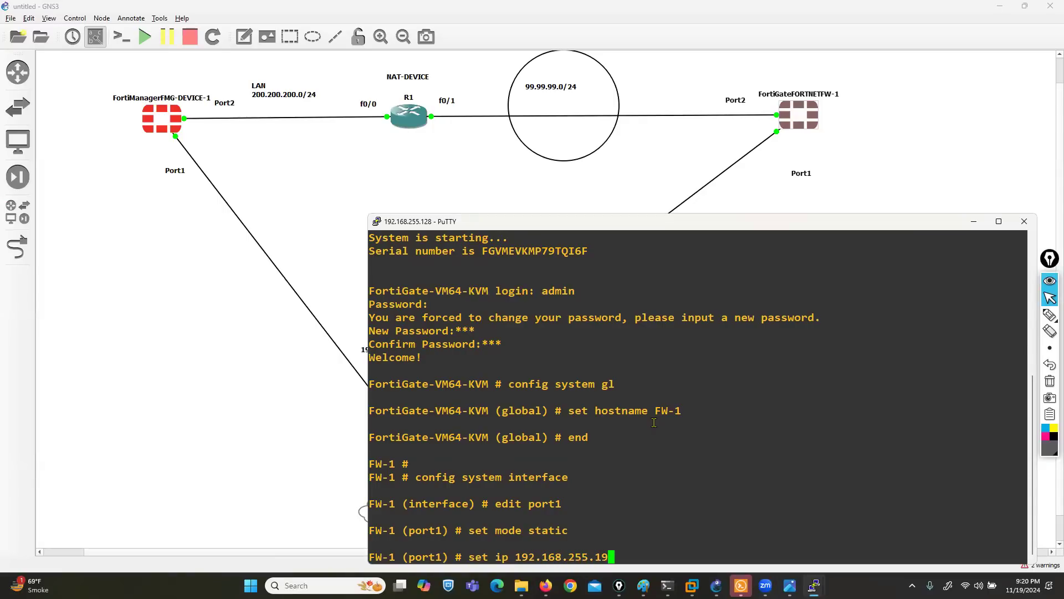
{"action": "type", "text": "0/24"}
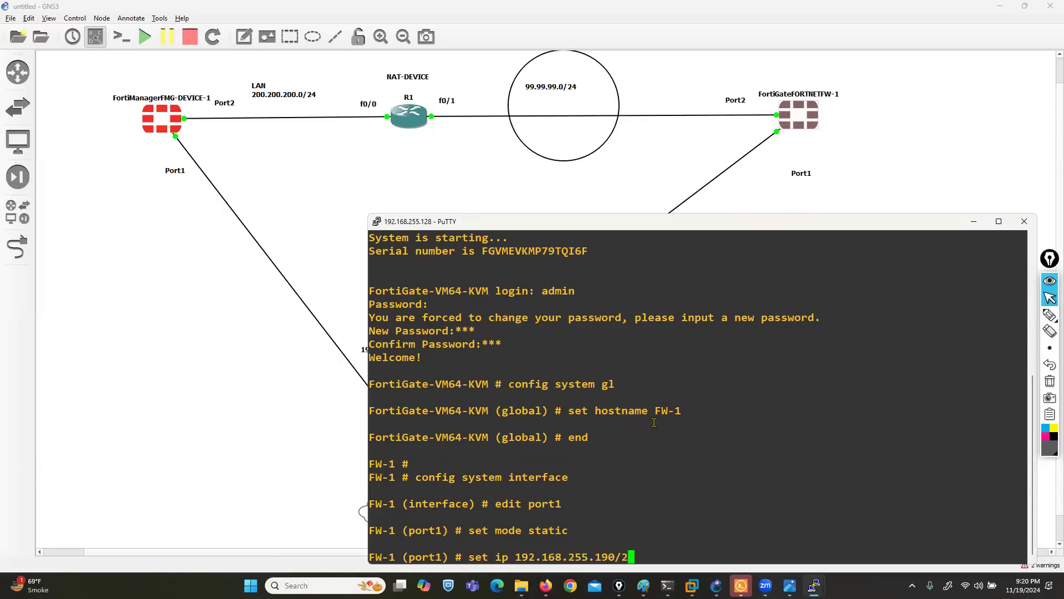
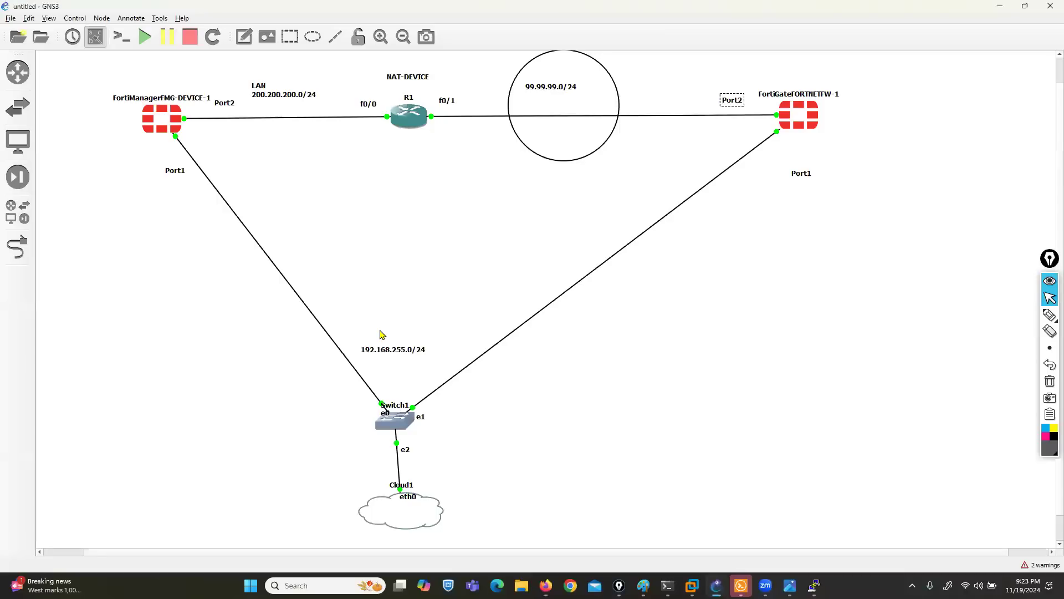
- Select the Port2 label beside FortiManager, then bring up the FortiManager web console
{"action": "left_click", "coordinate": [225, 105]}
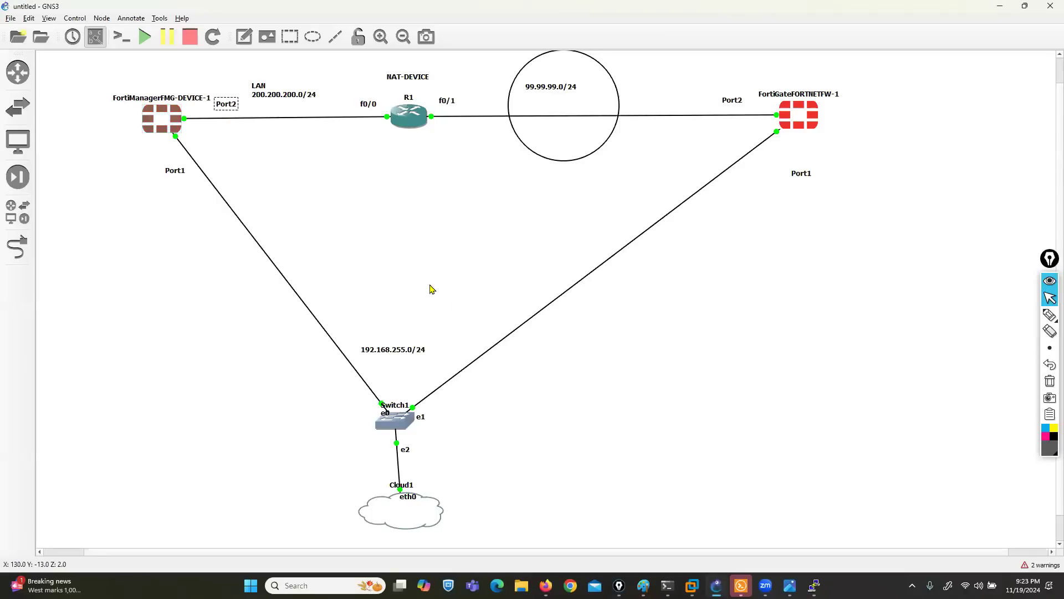
{"action": "left_click", "coordinate": [546, 586]}
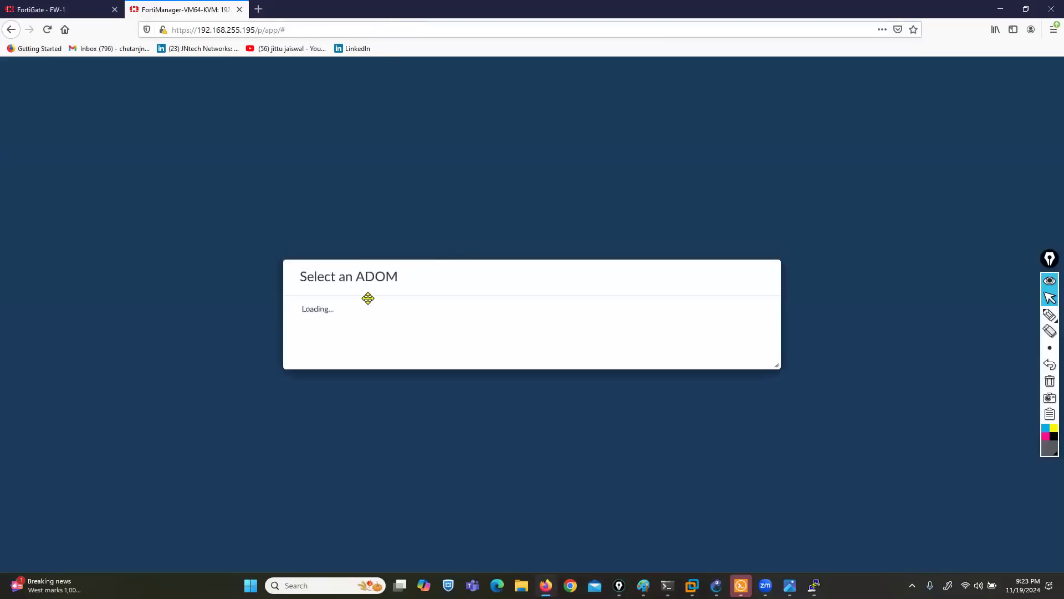
- Enter the root ADOM, open System Settings, and log in to the FortiManager console as admin
{"action": "left_click", "coordinate": [347, 304]}
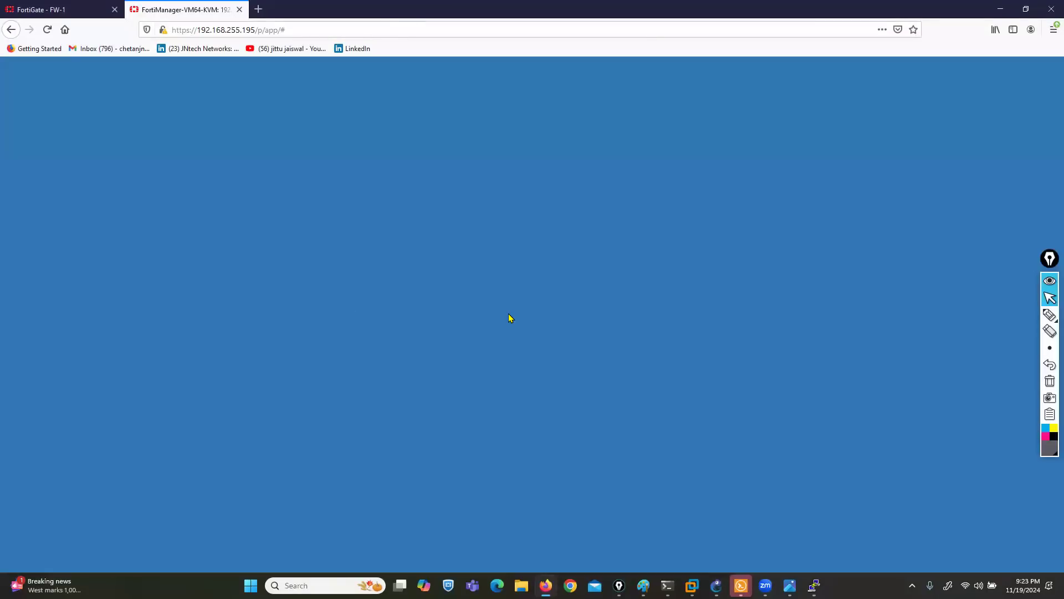
{"action": "left_click", "coordinate": [541, 345]}
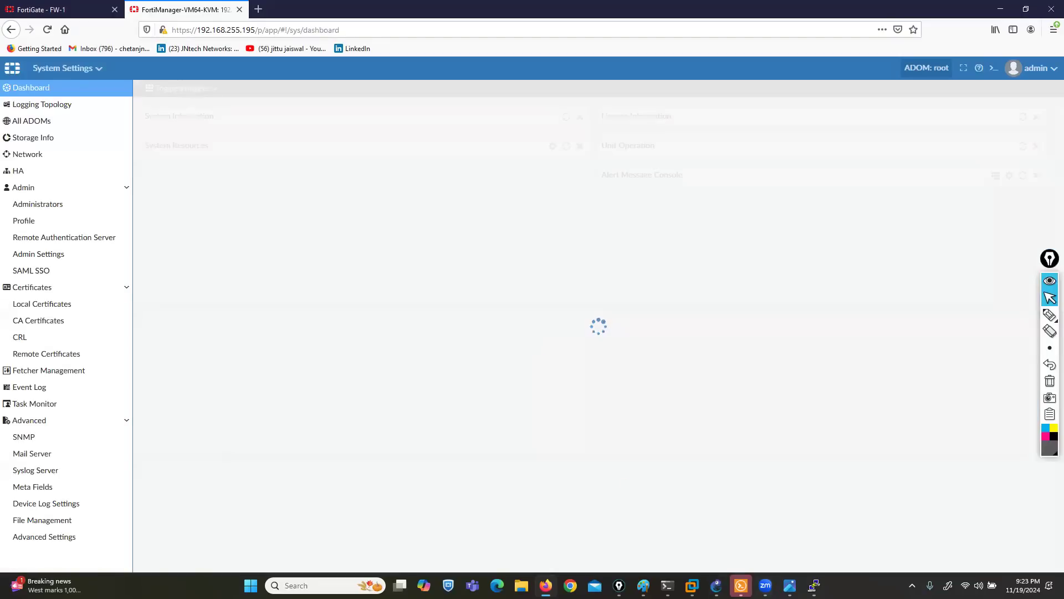
{"action": "mouse_move", "coordinate": [813, 585]}
{"action": "left_click", "coordinate": [702, 540]}
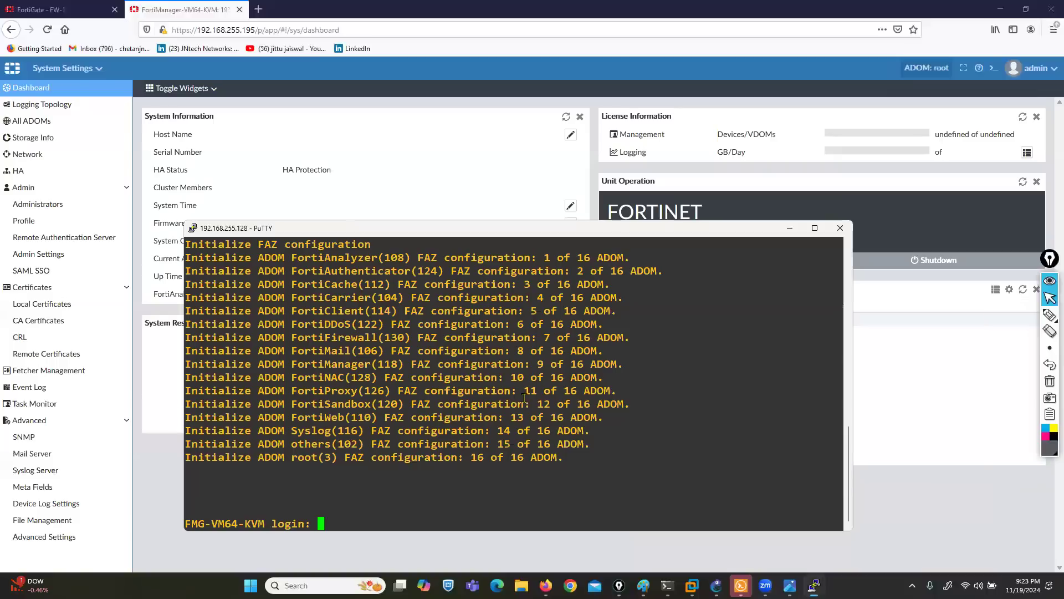
{"action": "type", "text": "admin"}
{"action": "key", "text": "Return"}
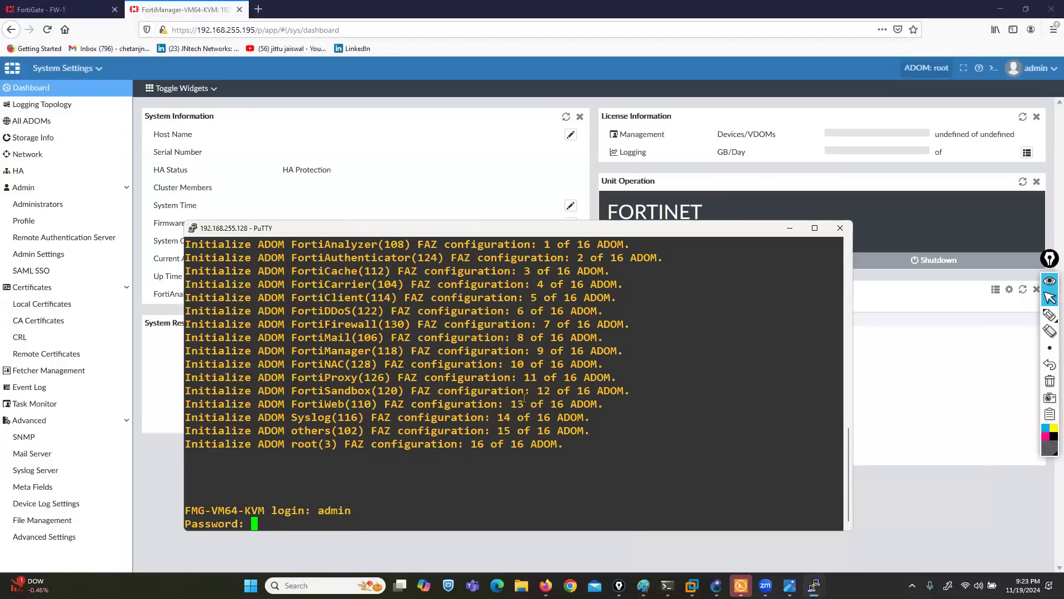
{"action": "key", "text": "Return"}
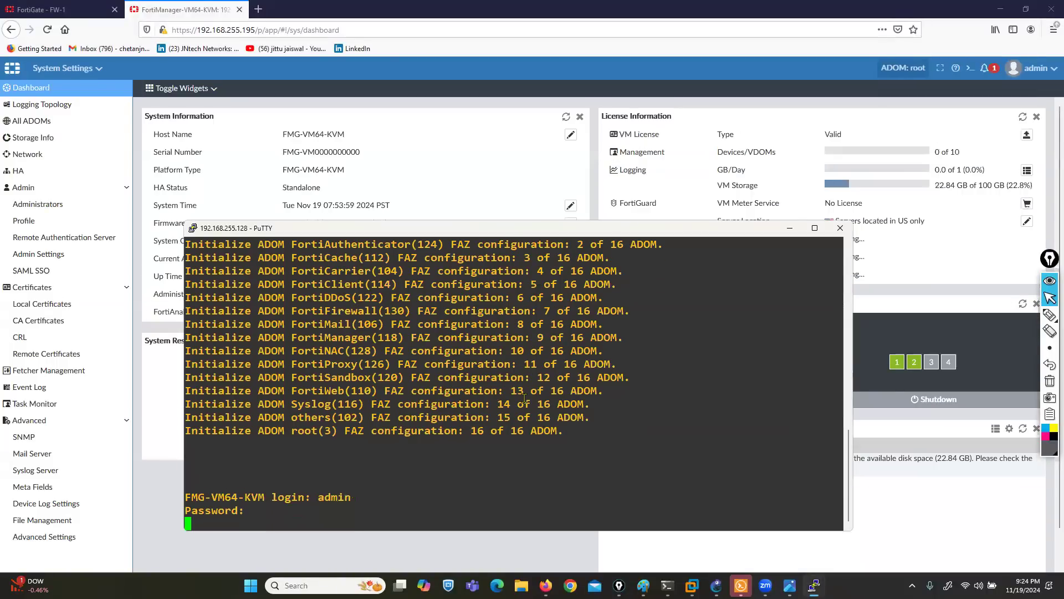
- Set the global fgfm-ssl-protocol to sslv3 and return to the dashboard
{"action": "type", "text": "config system global"}
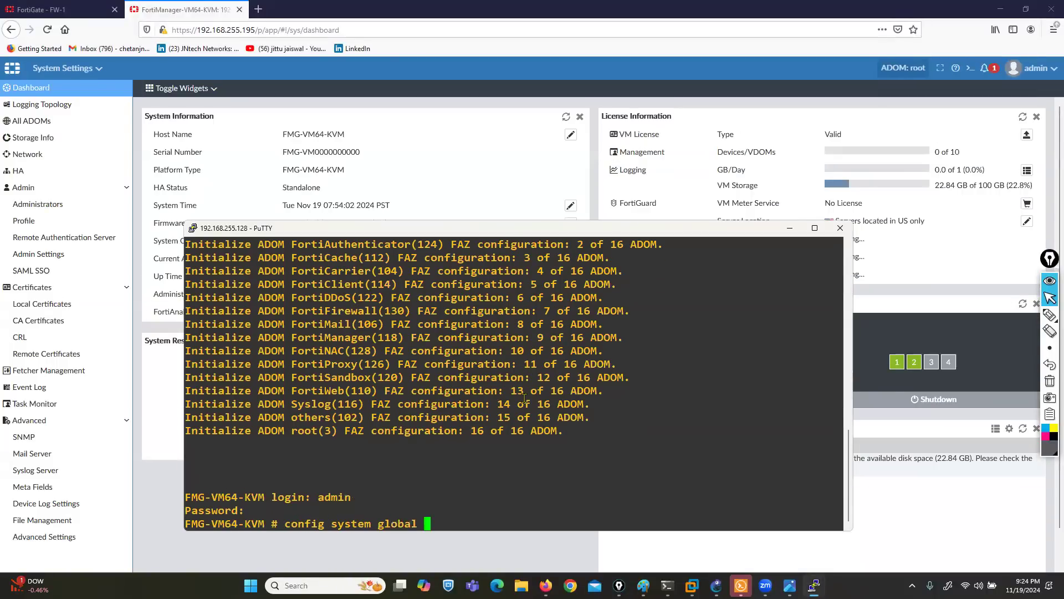
{"action": "key", "text": "Return"}
{"action": "type", "text": "se"}
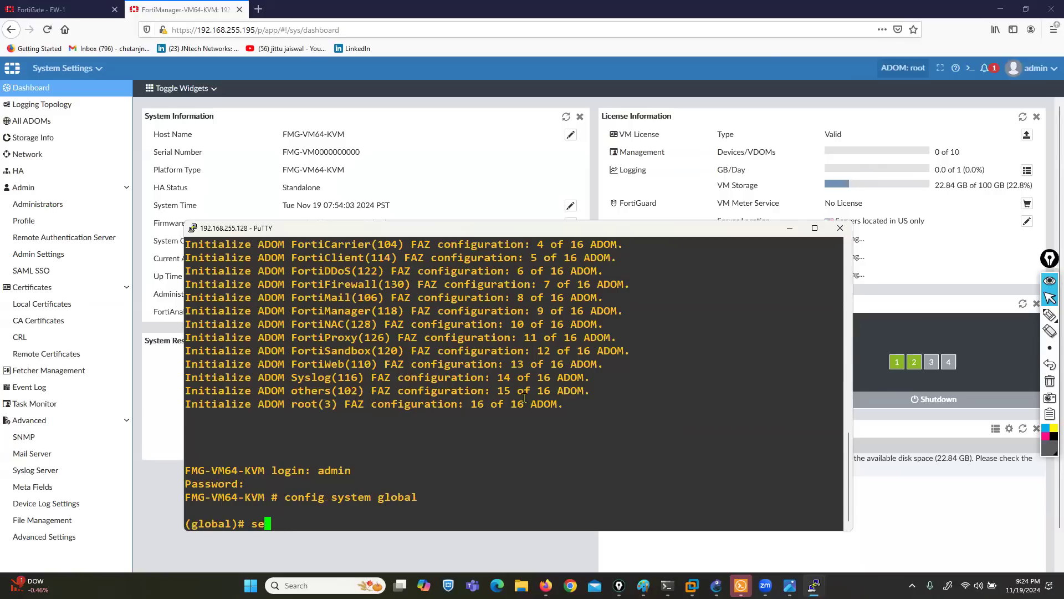
{"action": "type", "text": "t fgfm-ssl-protocol "}
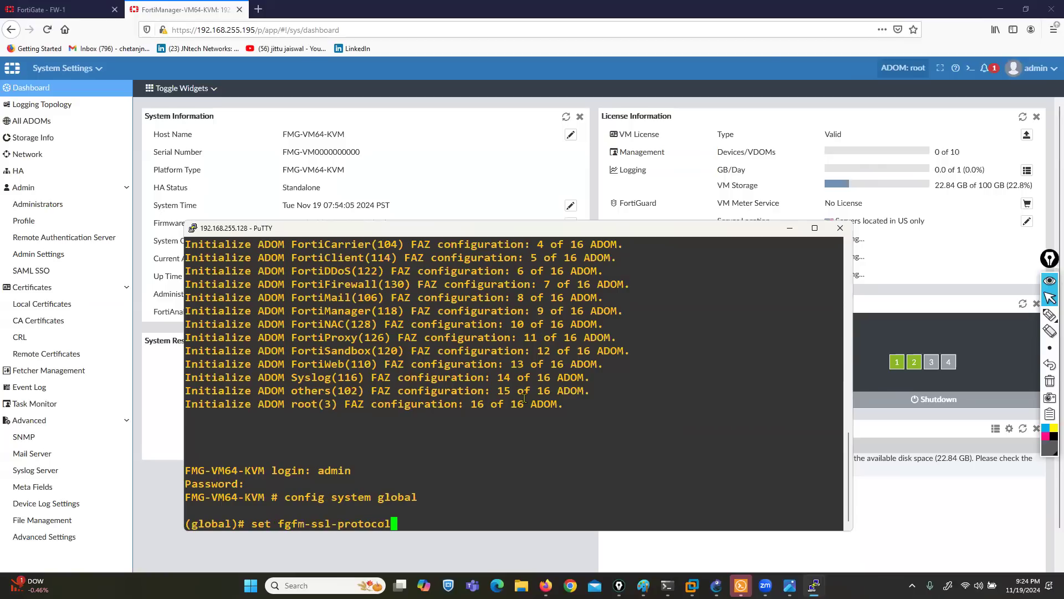
{"action": "type", "text": "sslv3"}
{"action": "key", "text": "Return"}
{"action": "type", "text": "end"}
{"action": "key", "text": "Return"}
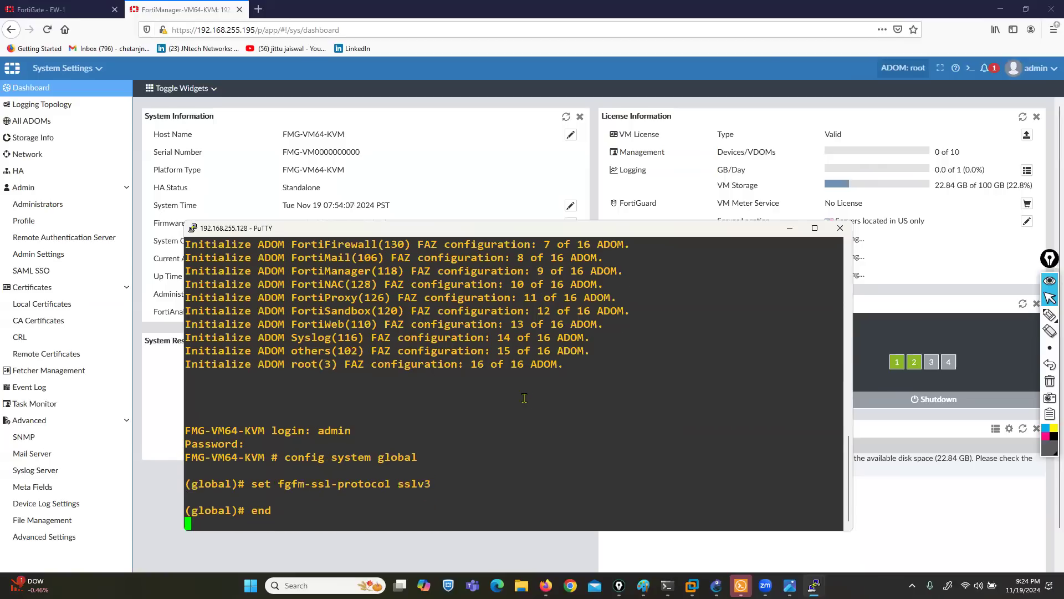
{"action": "left_click", "coordinate": [790, 230]}
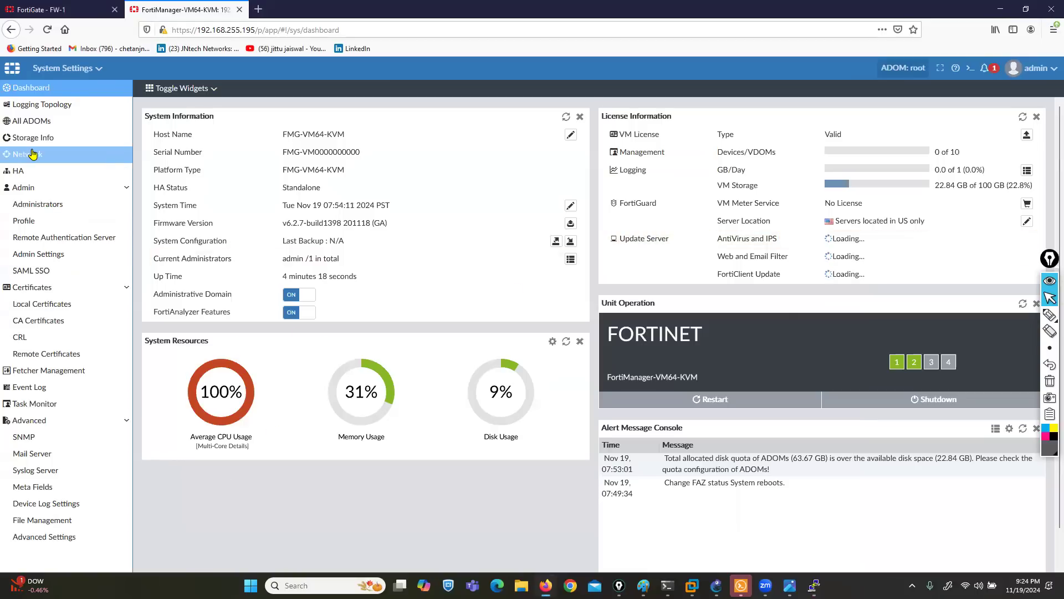
- Edit port2 under All Interfaces, giving it alias LAN and IP 200.200.200.10/24
{"action": "left_click", "coordinate": [114, 156]}
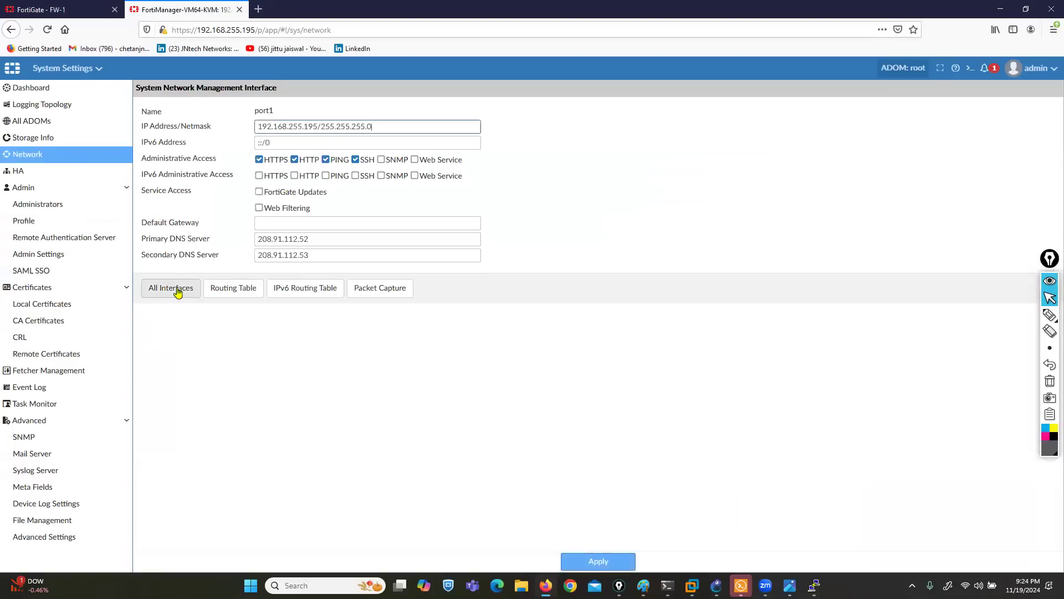
{"action": "left_click", "coordinate": [175, 287]}
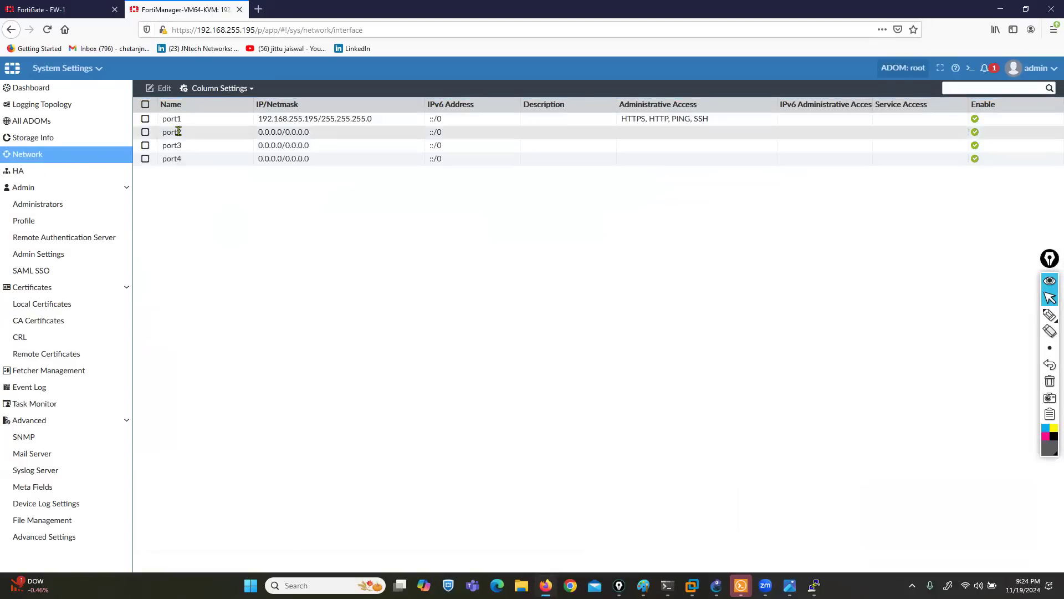
{"action": "double_click", "coordinate": [312, 9]}
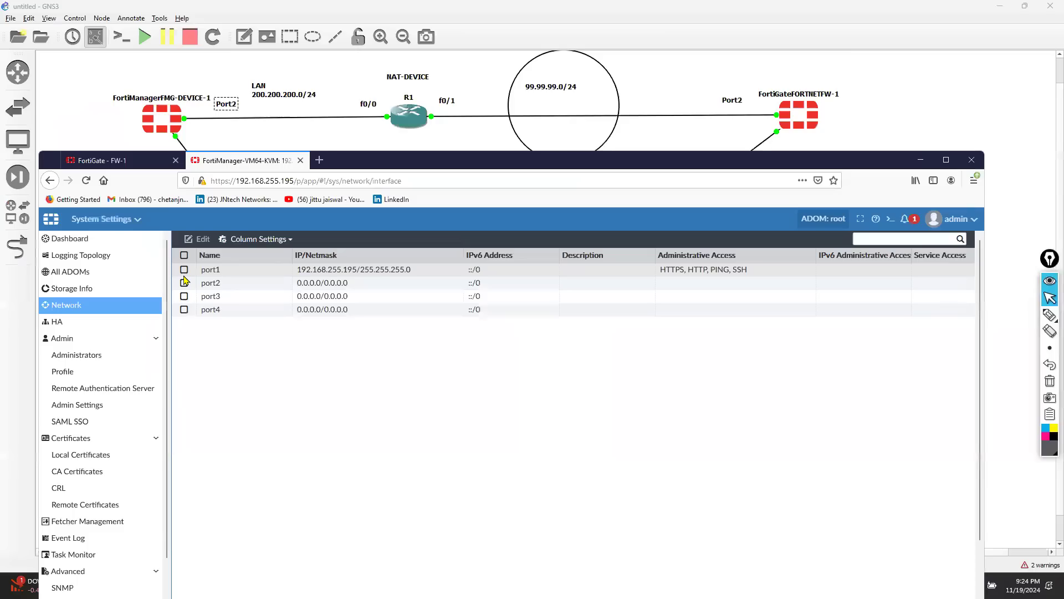
{"action": "double_click", "coordinate": [223, 286]}
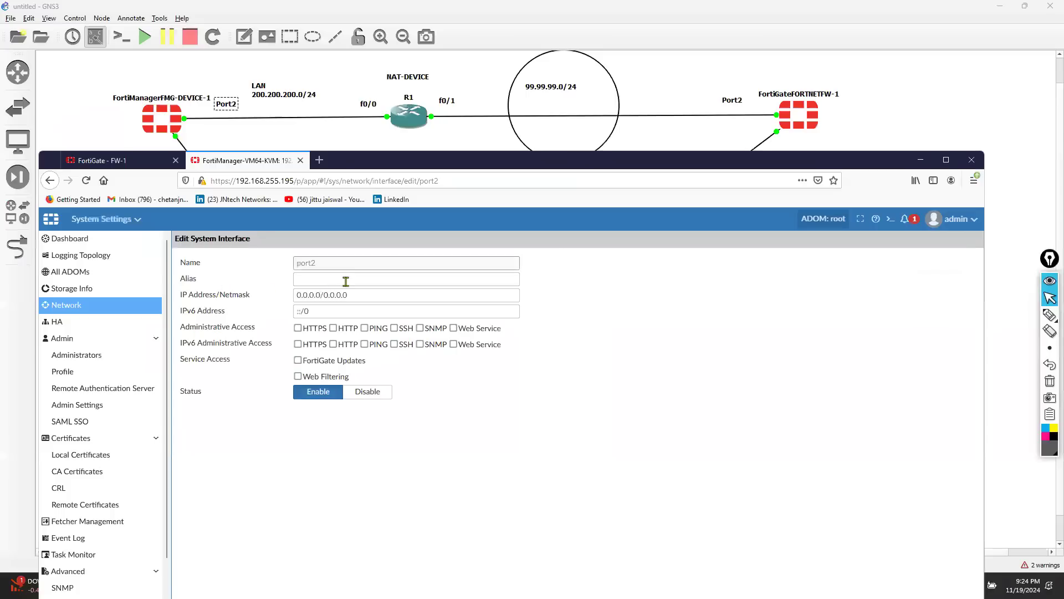
{"action": "left_click", "coordinate": [340, 279]}
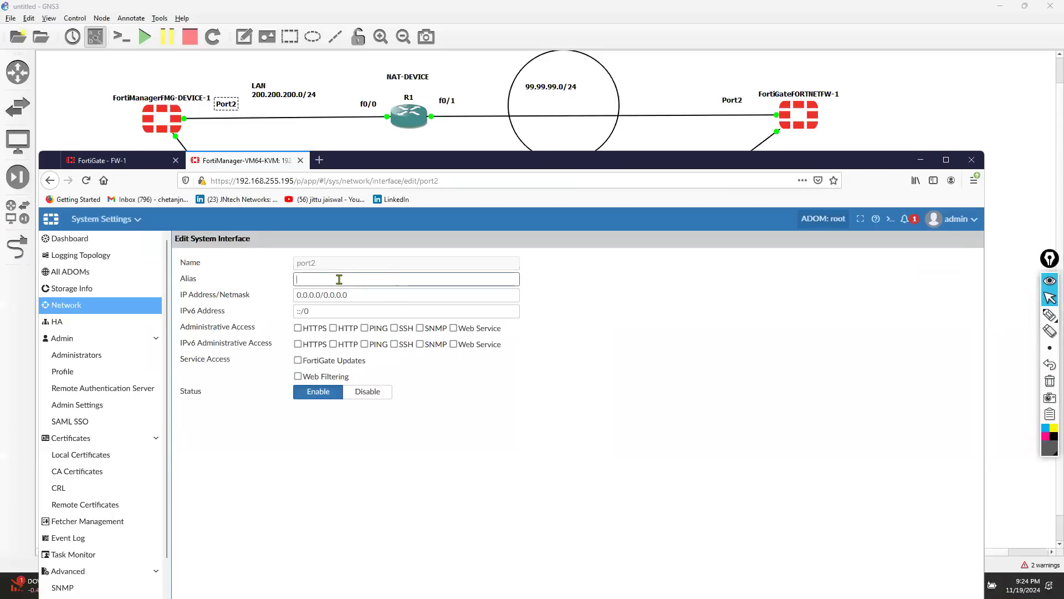
{"action": "key", "text": "BackSpace"}
{"action": "type", "text": "N"}
{"action": "key", "text": "Tab"}
{"action": "key", "text": "Tab"}
{"action": "key", "text": "shift+Tab"}
{"action": "type", "text": "2"}
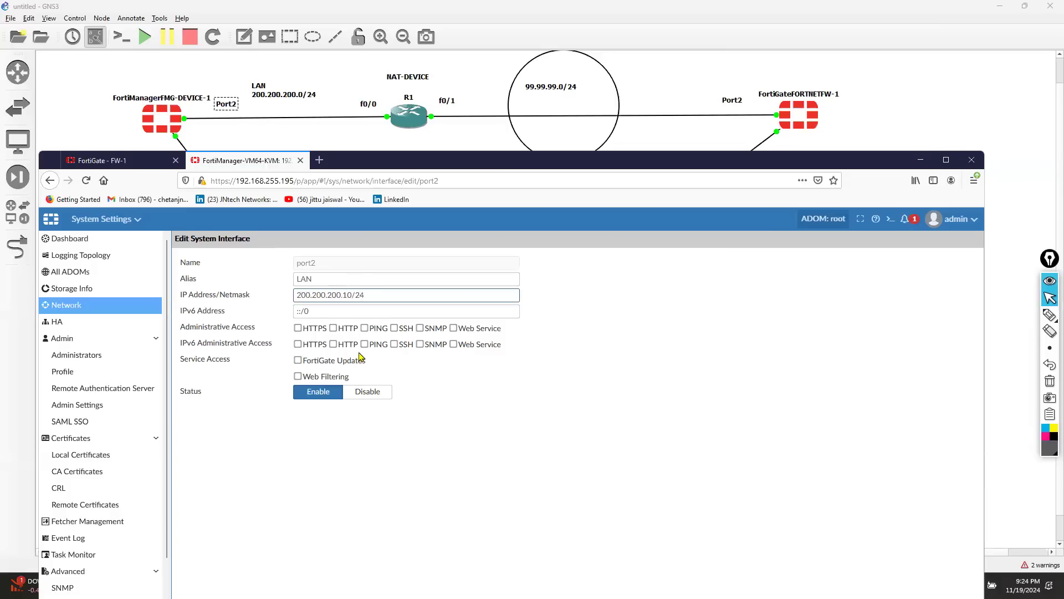
- Allow HTTPS, HTTP, SSH and SNMP access on port2 and save the interface
{"action": "left_click", "coordinate": [298, 328]}
{"action": "left_click", "coordinate": [334, 328]}
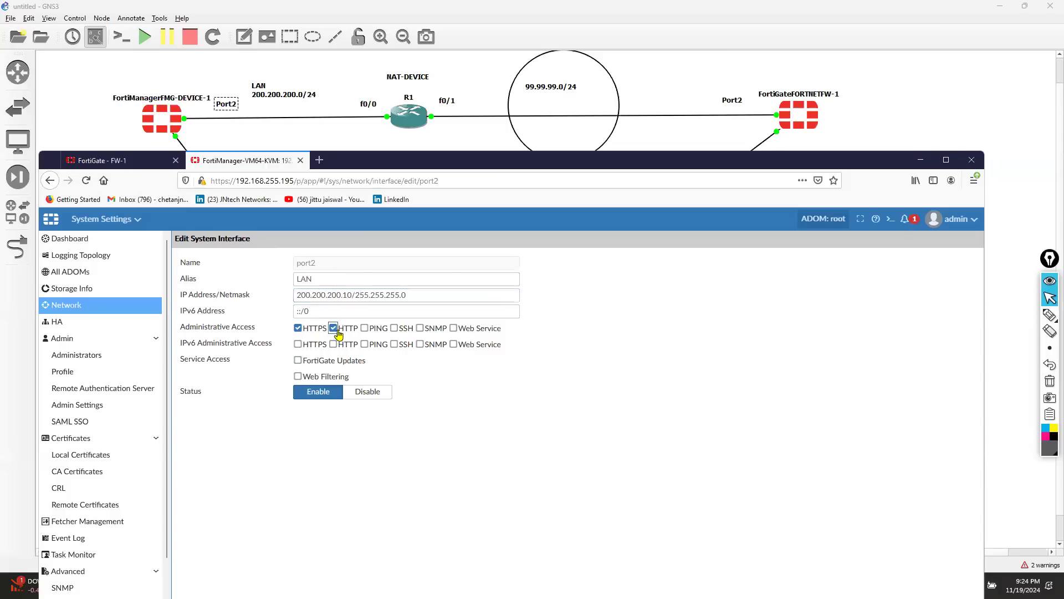
{"action": "left_click", "coordinate": [394, 328]}
{"action": "left_click", "coordinate": [419, 328]}
{"action": "double_click", "coordinate": [447, 165]}
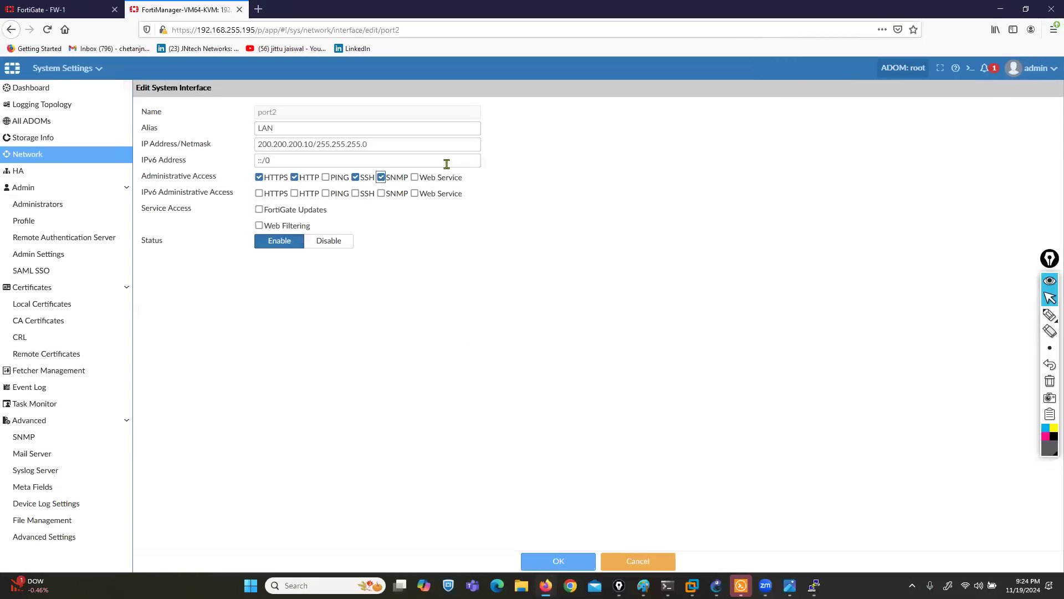
{"action": "left_click", "coordinate": [555, 562]}
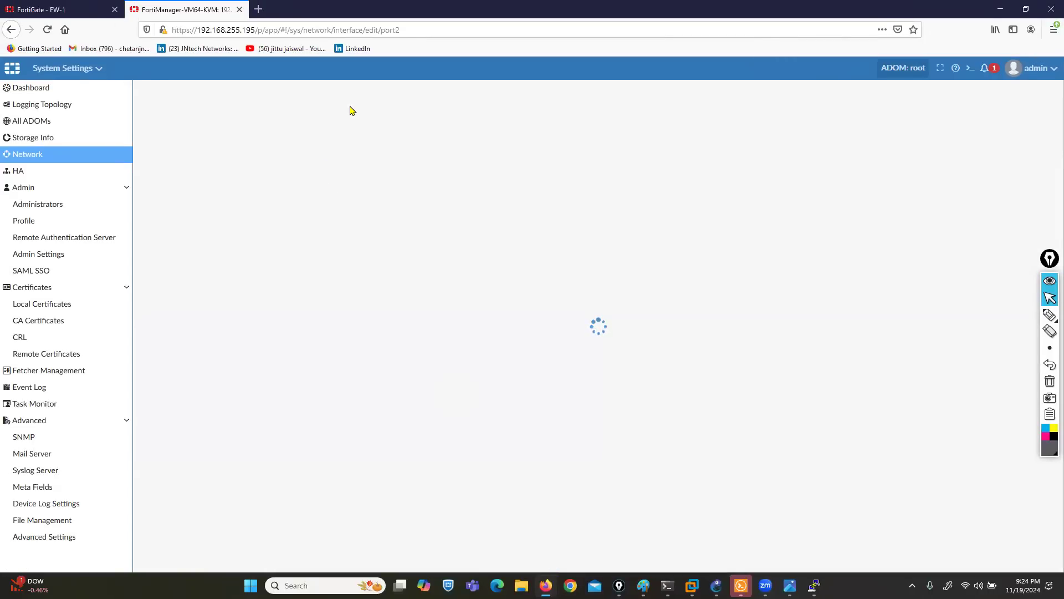
{"action": "key", "text": "super+Down"}
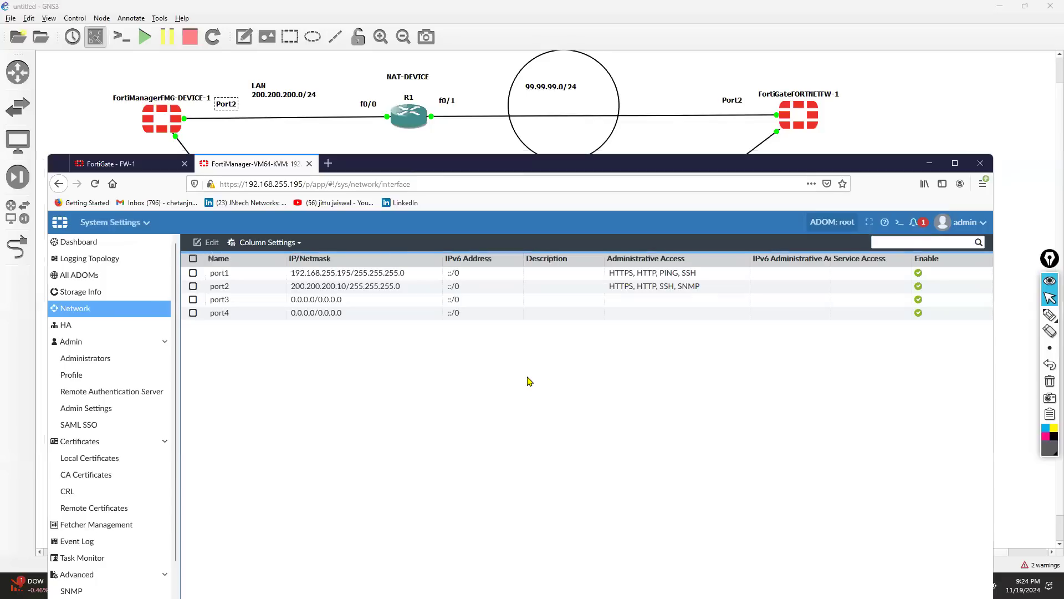
- Create a default route via gateway 200.200.200.1 out port2 in the routing table and save it
{"action": "left_click", "coordinate": [100, 309]}
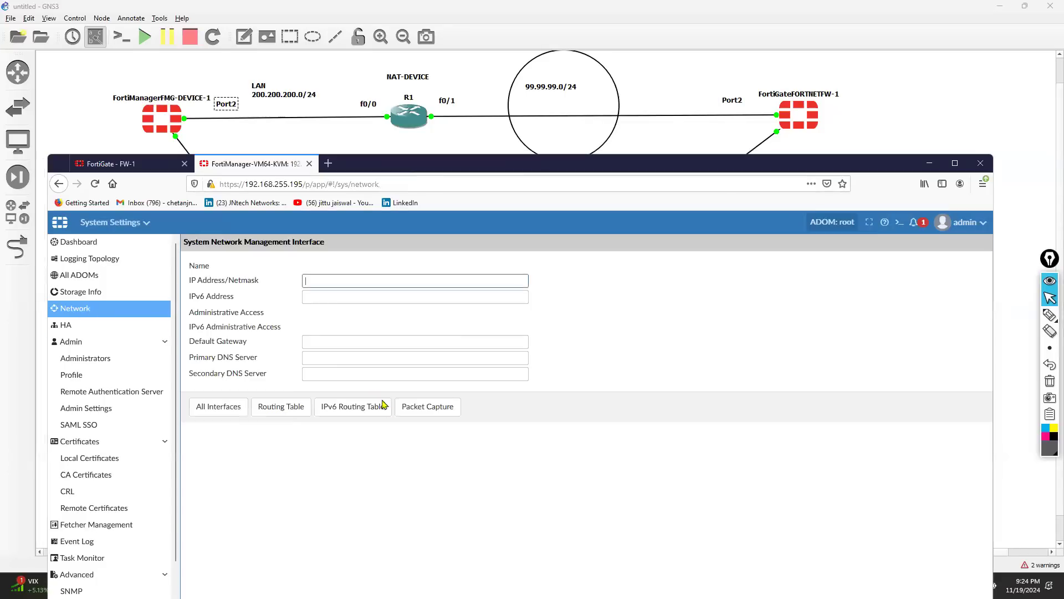
{"action": "left_click", "coordinate": [282, 407]}
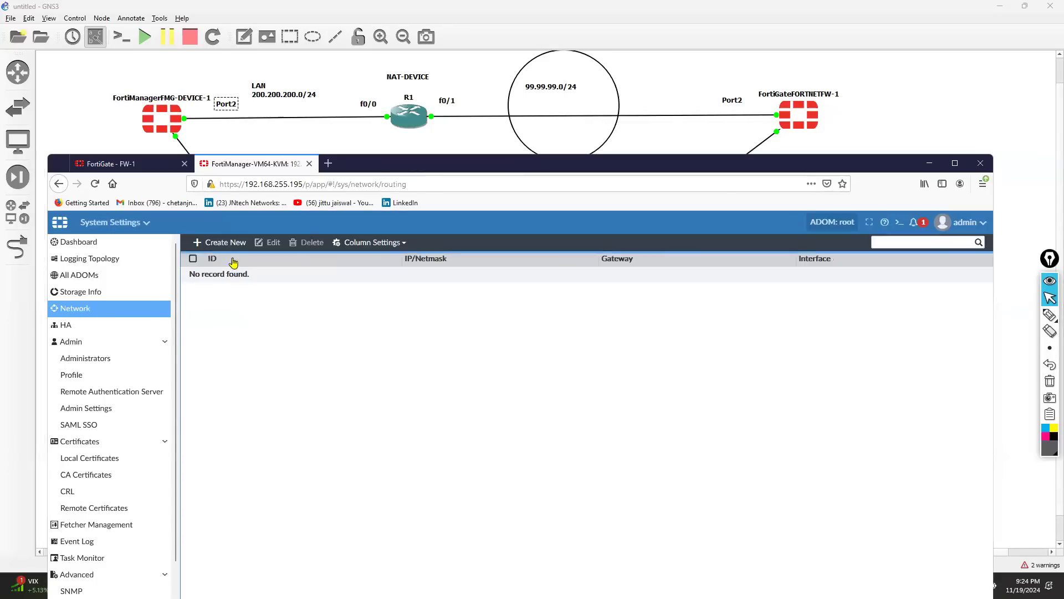
{"action": "left_click", "coordinate": [221, 242]}
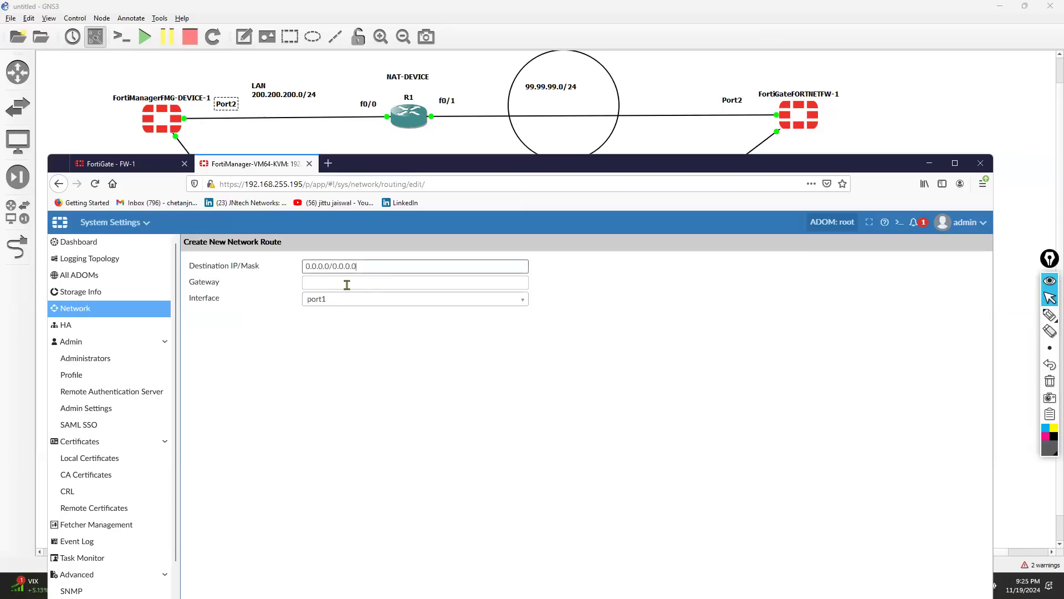
{"action": "left_click", "coordinate": [362, 282]}
{"action": "type", "text": "200.200.200.1"}
{"action": "left_click", "coordinate": [474, 300]}
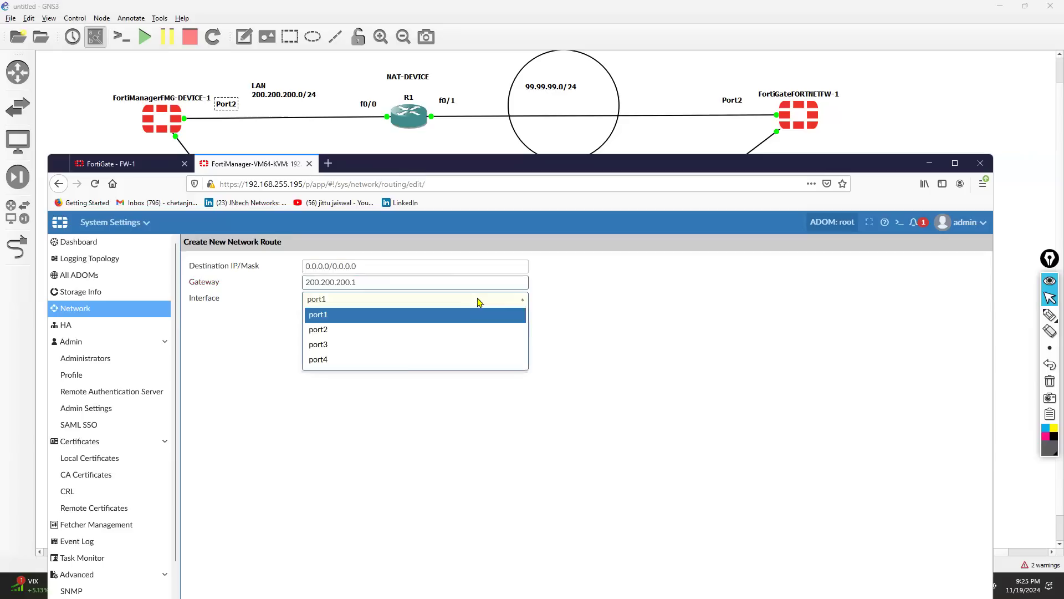
{"action": "left_click", "coordinate": [367, 331]}
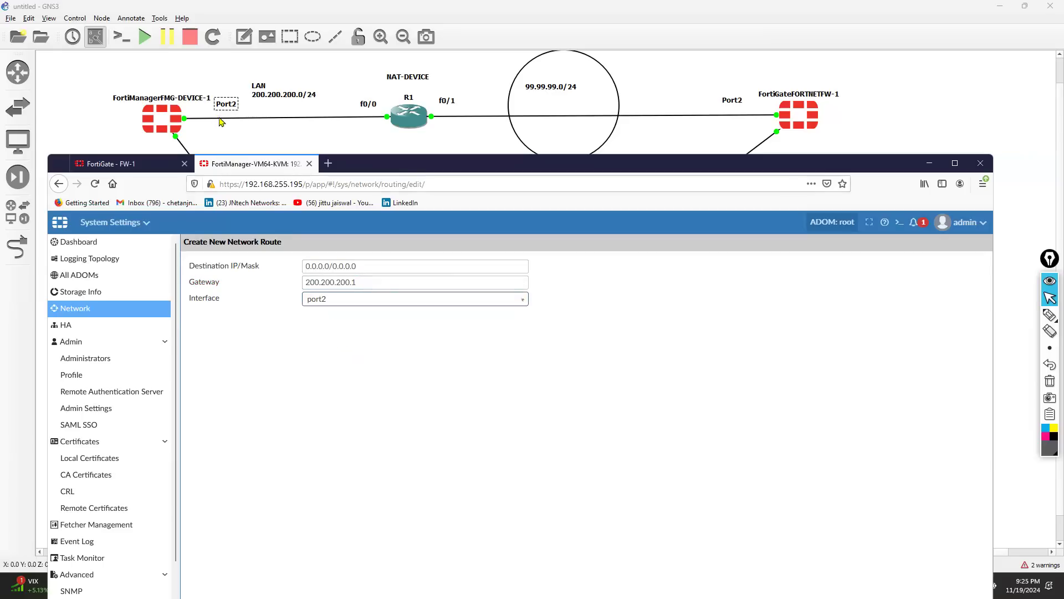
{"action": "double_click", "coordinate": [489, 168]}
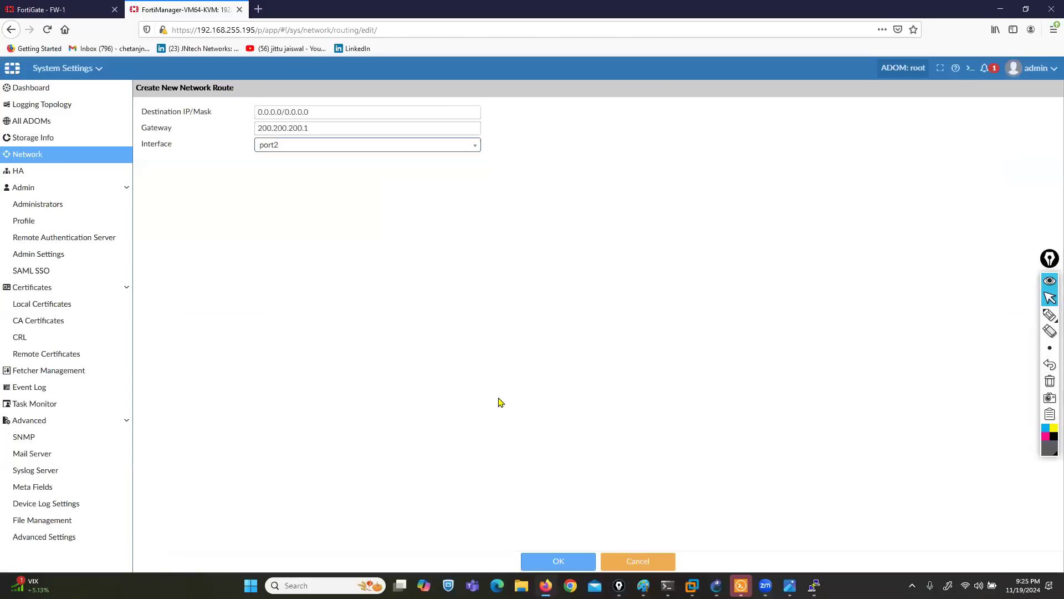
{"action": "left_click", "coordinate": [546, 561]}
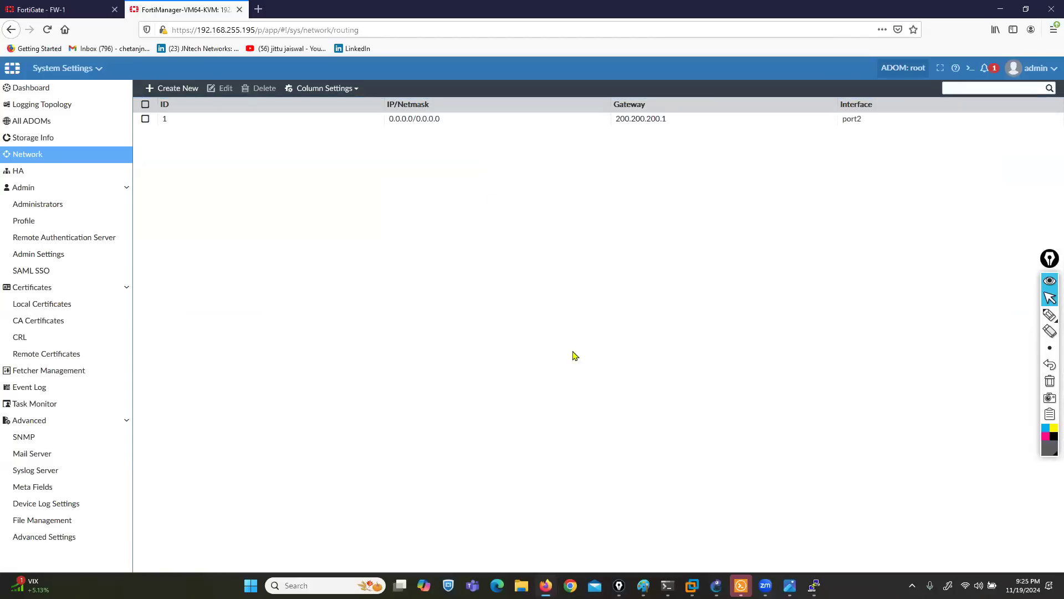
{"action": "left_click_drag", "start_coordinate": [66, 9], "coordinate": [229, 9]}
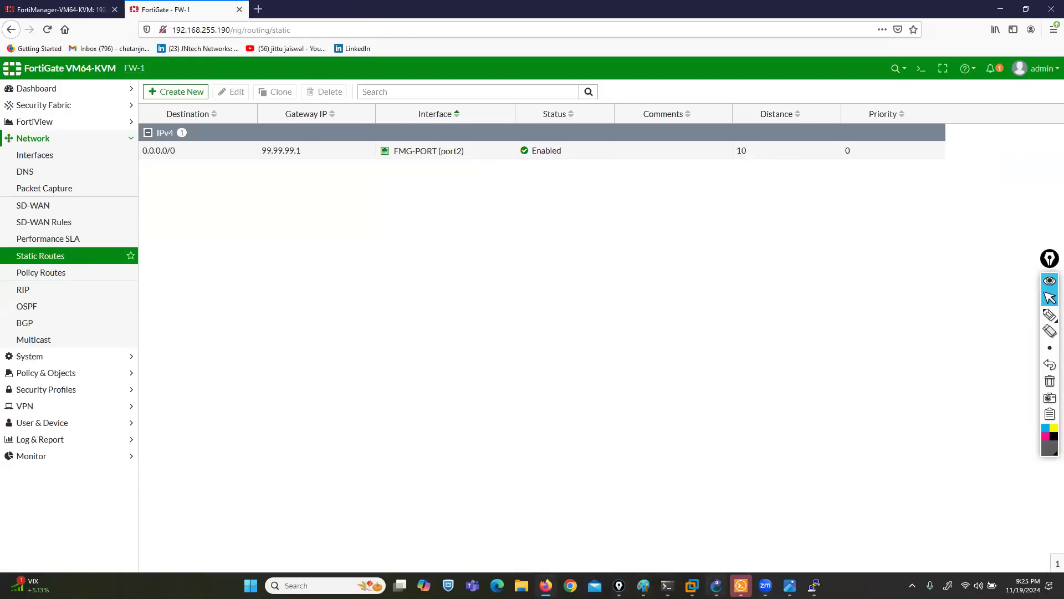
- Open the R1 router console and begin typing 'ip nat inside source static'
{"action": "left_click", "coordinate": [716, 586]}
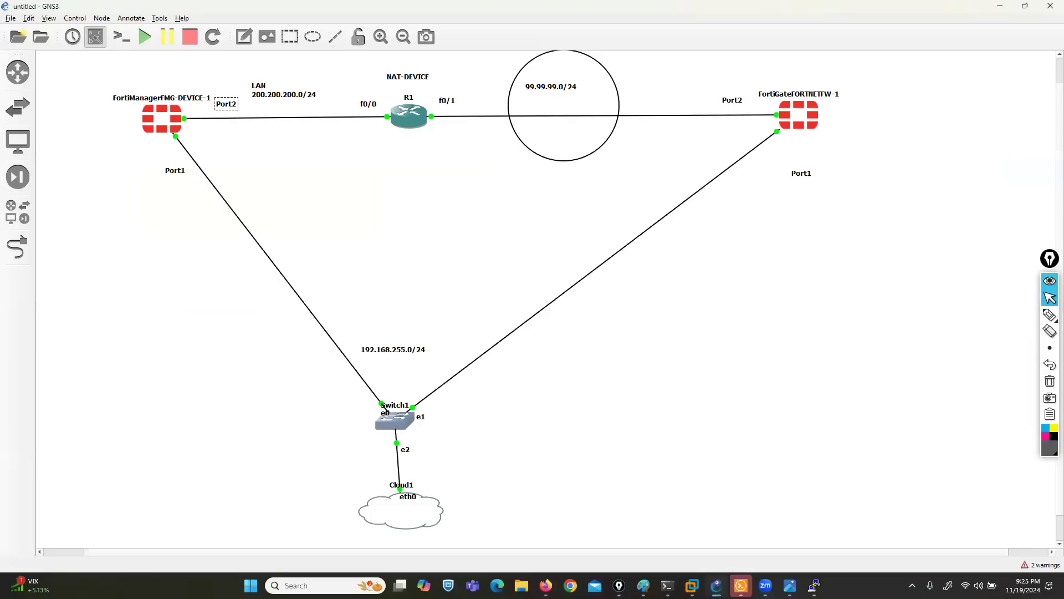
{"action": "mouse_move", "coordinate": [814, 585]}
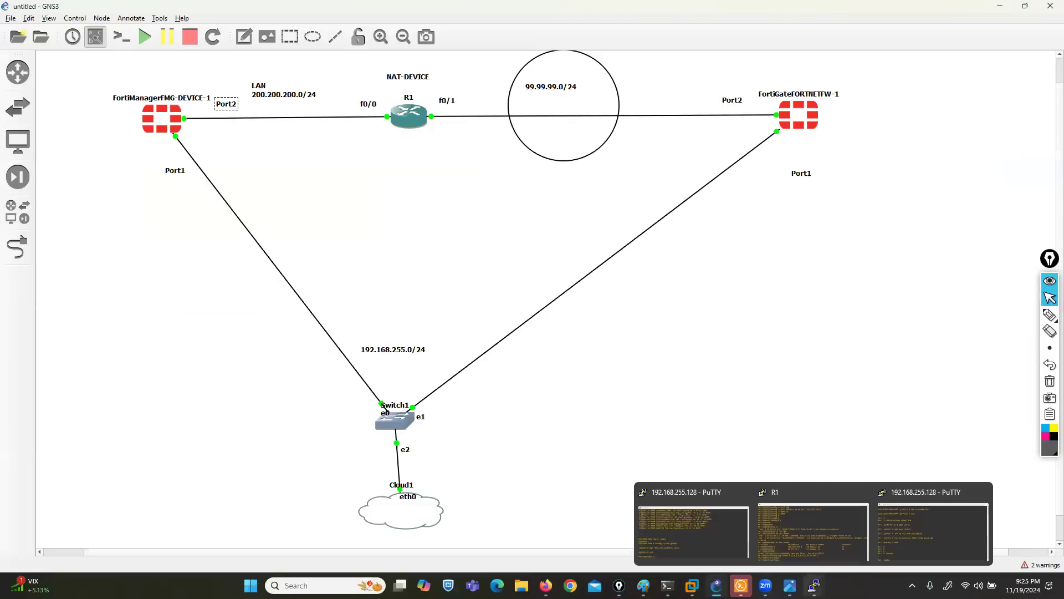
{"action": "left_click", "coordinate": [814, 531]}
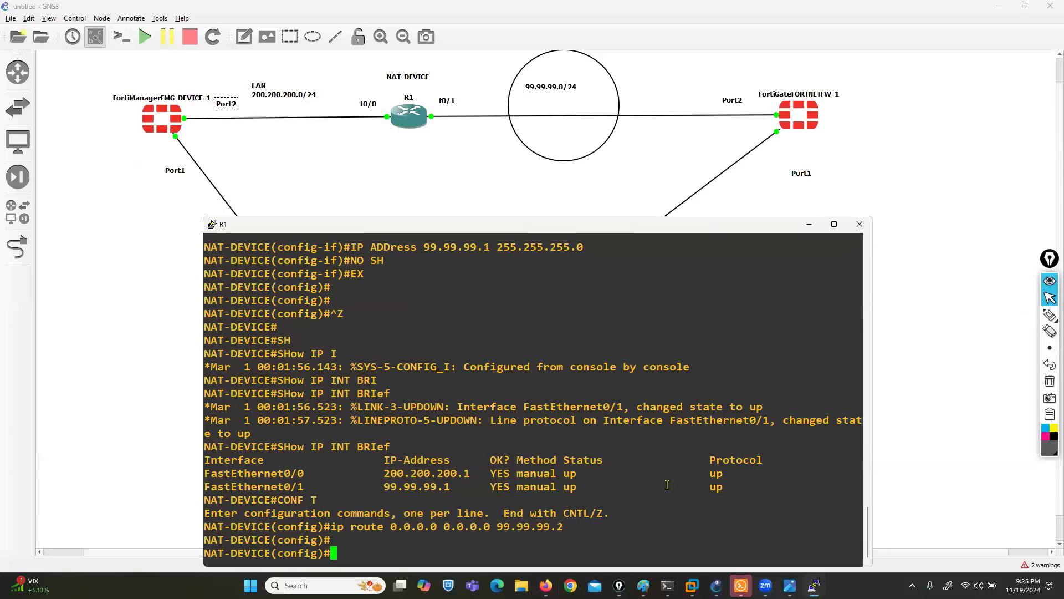
{"action": "key", "text": "Return"}
{"action": "key", "text": "Return"}
{"action": "key", "text": "Return"}
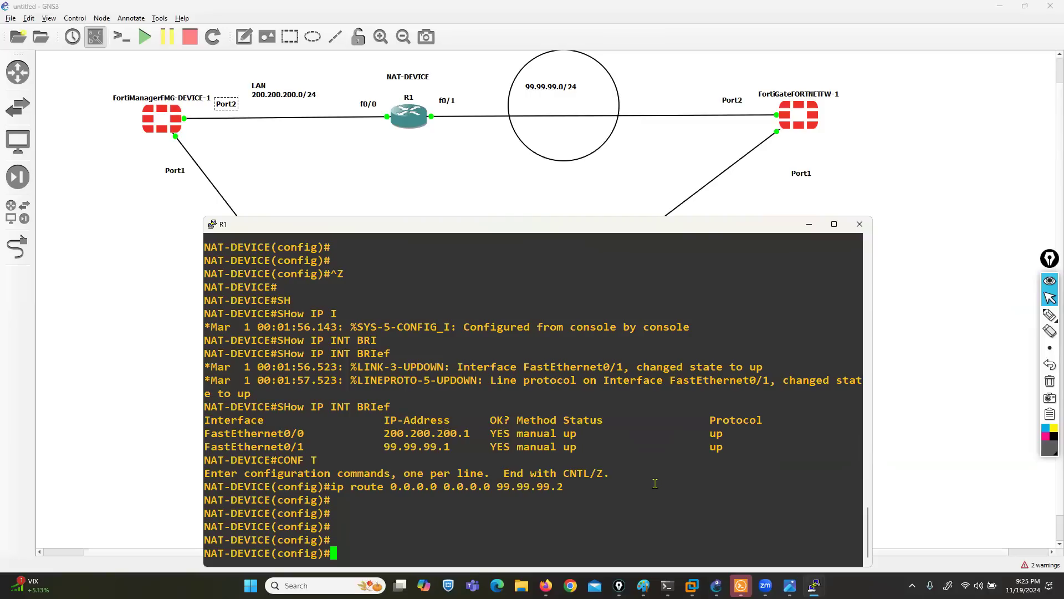
{"action": "type", "text": "ip nat in"}
{"action": "key", "text": "Tab"}
{"action": "type", "text": "so"}
{"action": "key", "text": "Tab"}
{"action": "type", "text": "s"}
{"action": "key", "text": "Tab"}
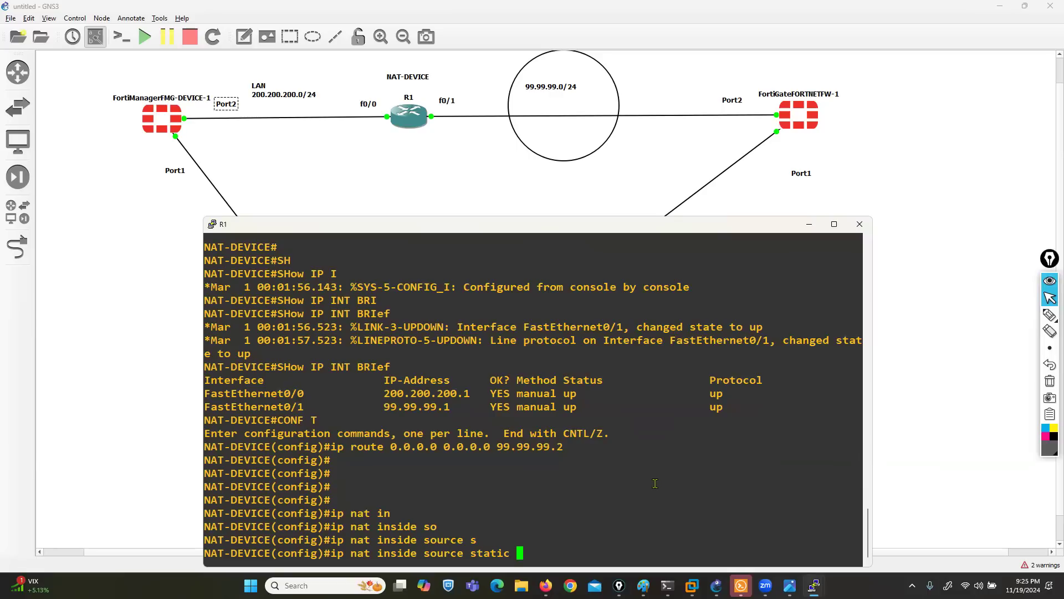
- Map inside address 200.200.200.10 statically to 99.99.99.1 on R1
{"action": "type", "text": "200.200.200.10"}
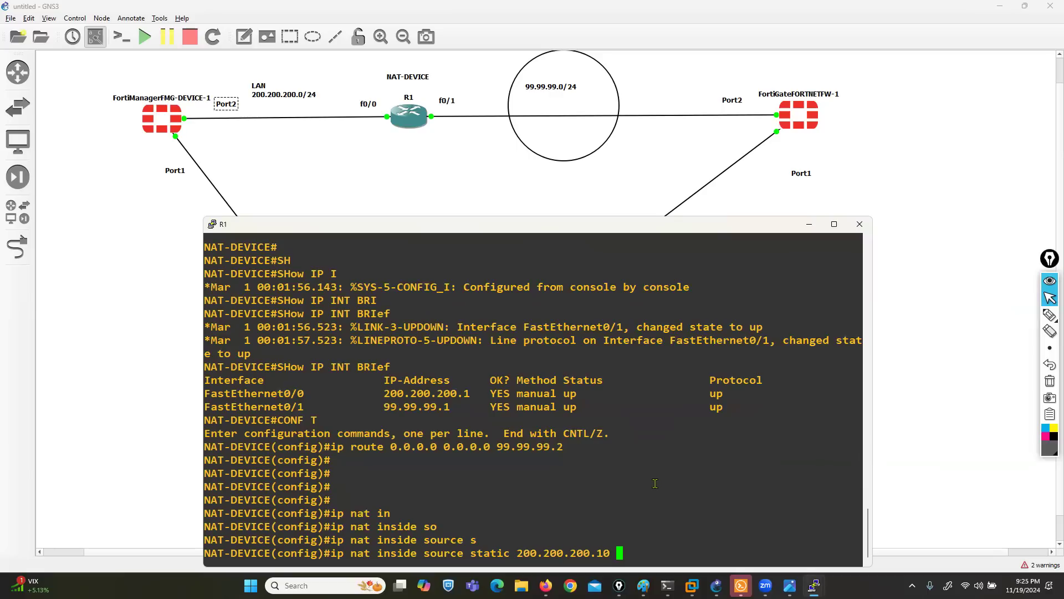
{"action": "type", "text": "99.99.99.1"}
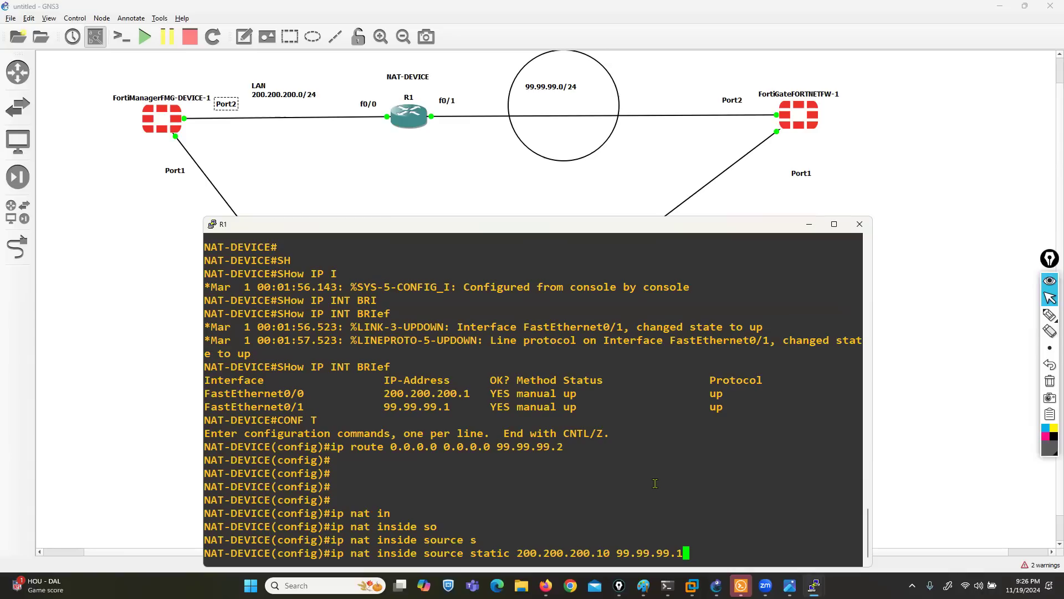
{"action": "key", "text": "Return"}
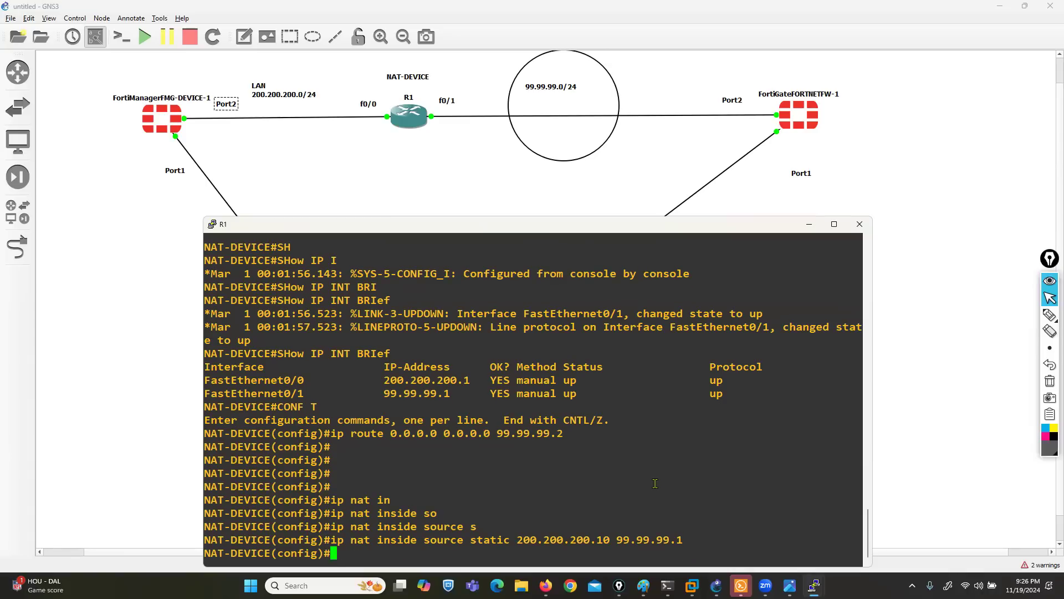
{"action": "key", "text": "Return"}
{"action": "key", "text": "Return"}
{"action": "key", "text": "Return"}
{"action": "key", "text": "Return"}
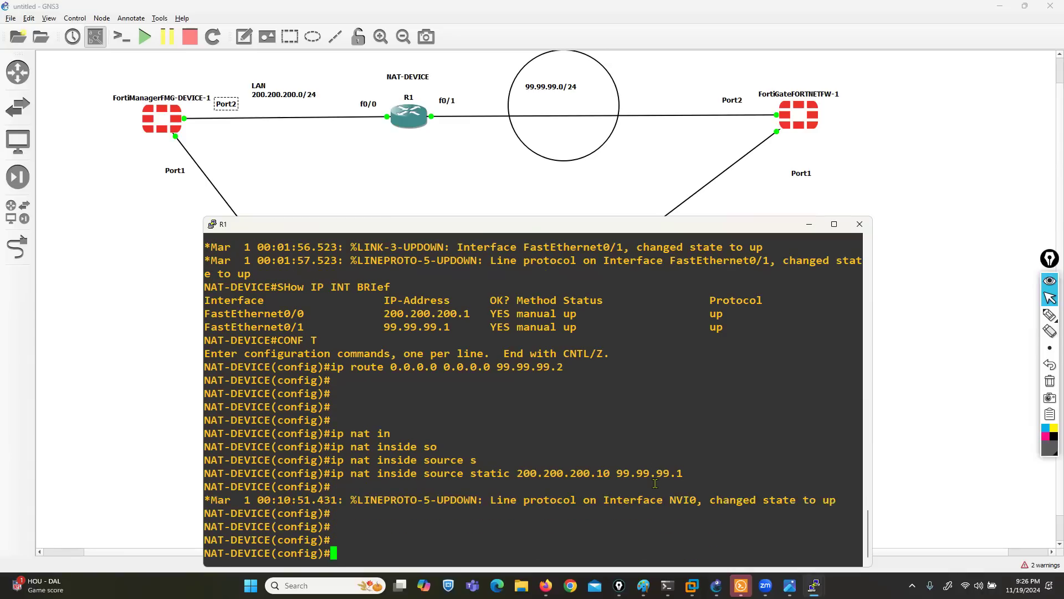
- Mark FastEthernet0/0 as the NAT inside interface
{"action": "type", "text": "in"}
{"action": "key", "text": "Tab"}
{"action": "type", "text": "fas"}
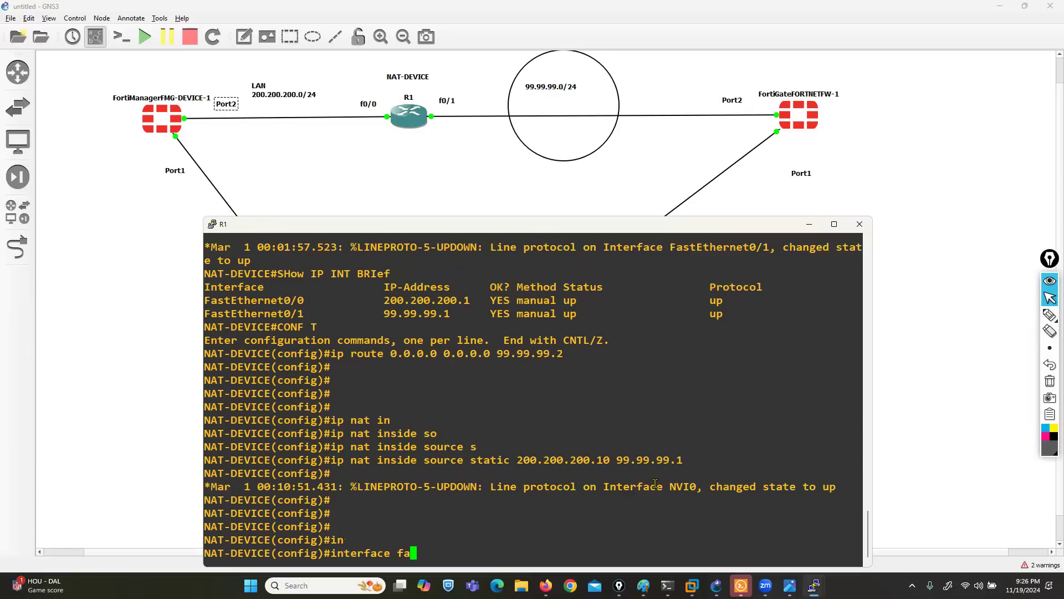
{"action": "key", "text": "Tab"}
{"action": "type", "text": "0/0"}
{"action": "key", "text": "Return"}
{"action": "type", "text": "ip nat in"}
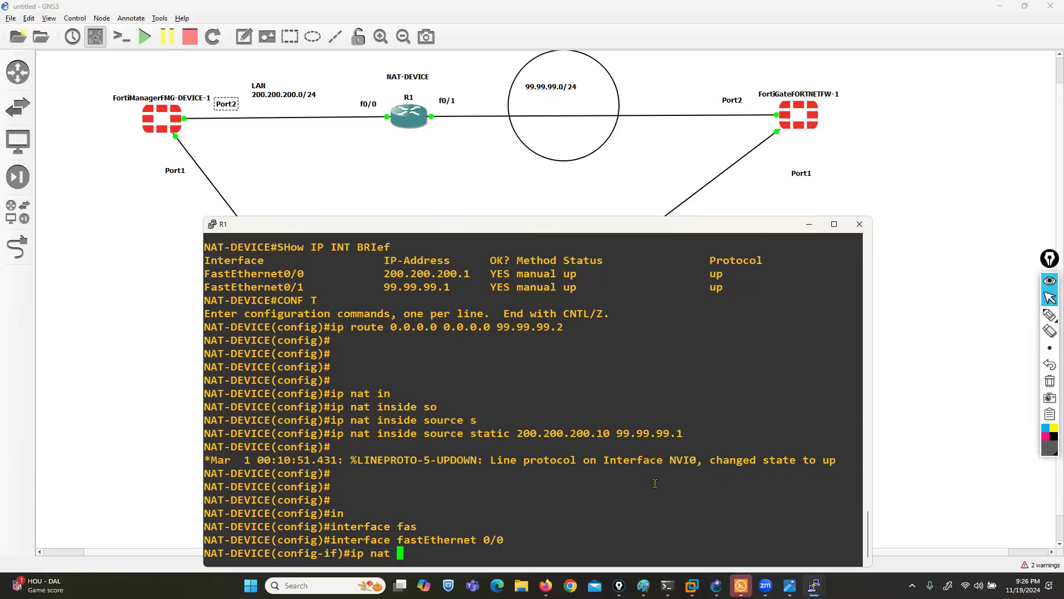
{"action": "key", "text": "Tab"}
{"action": "key", "text": "Return"}
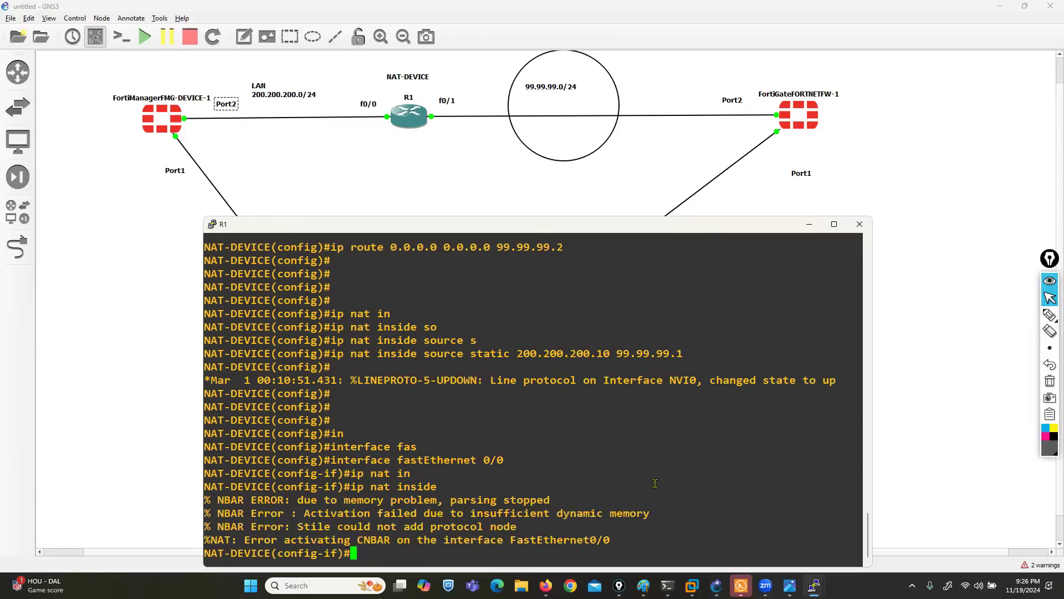
{"action": "type", "text": "exit"}
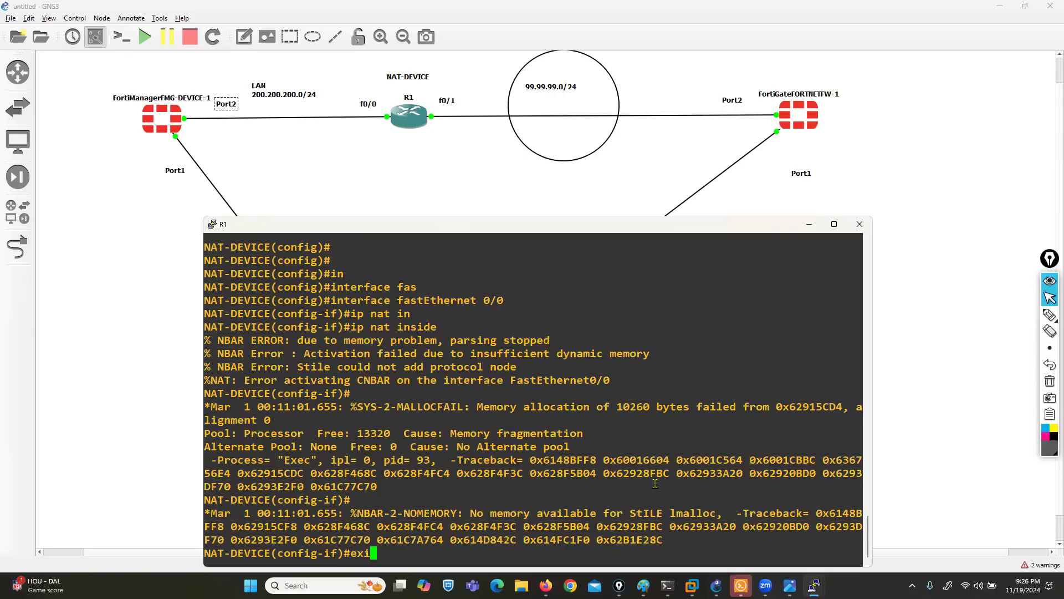
{"action": "key", "text": "Return"}
- Mark FastEthernet0/1 as the NAT outside interface
{"action": "type", "text": "in"}
{"action": "key", "text": "Tab"}
{"action": "type", "text": "f"}
{"action": "key", "text": "Tab"}
{"action": "type", "text": "0/1"}
{"action": "key", "text": "Return"}
{"action": "type", "text": "ip nat o"}
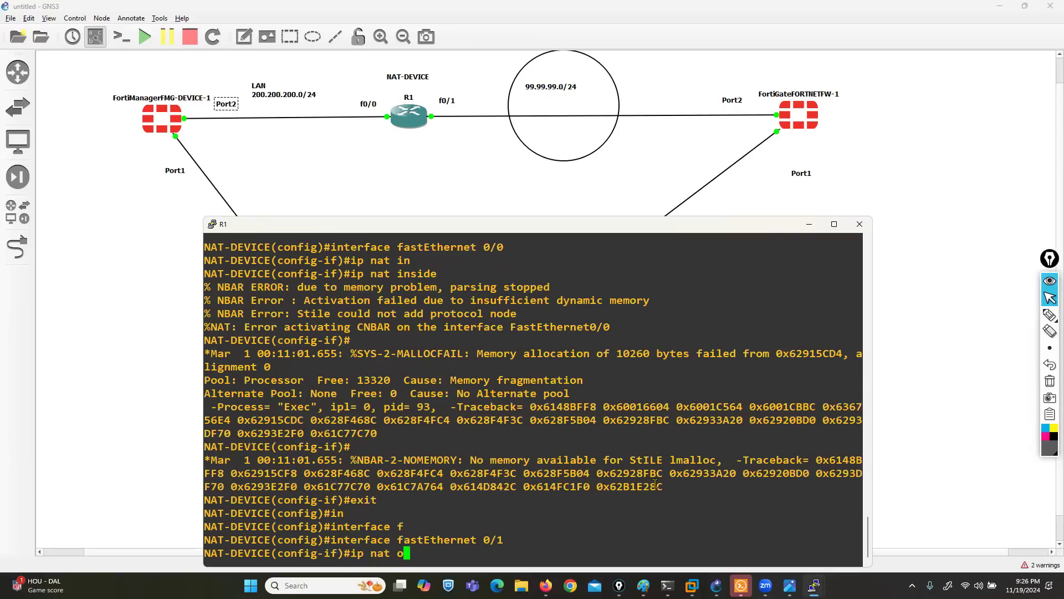
{"action": "key", "text": "Tab"}
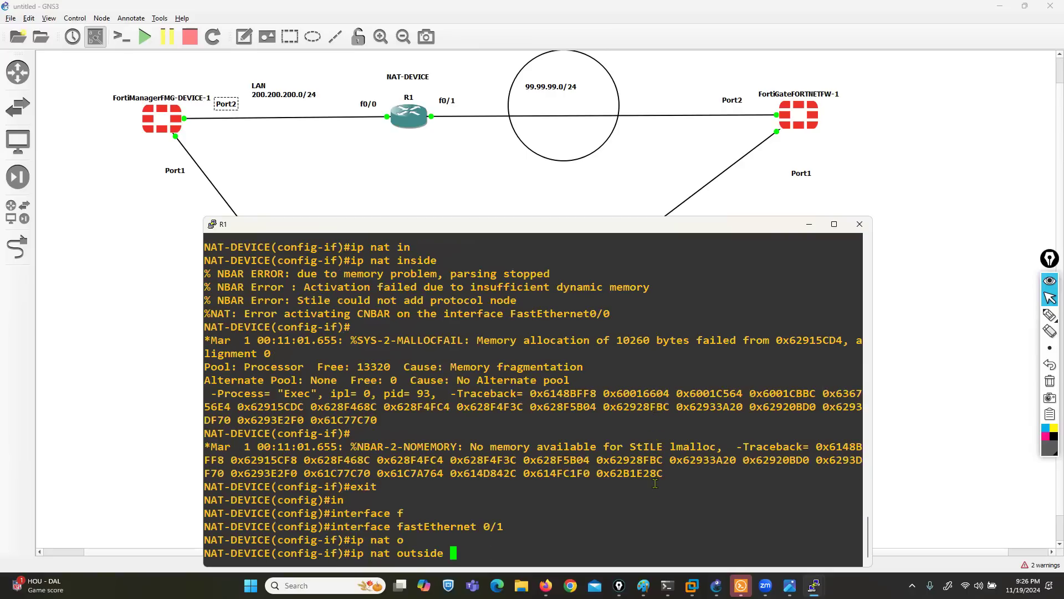
{"action": "key", "text": "Return"}
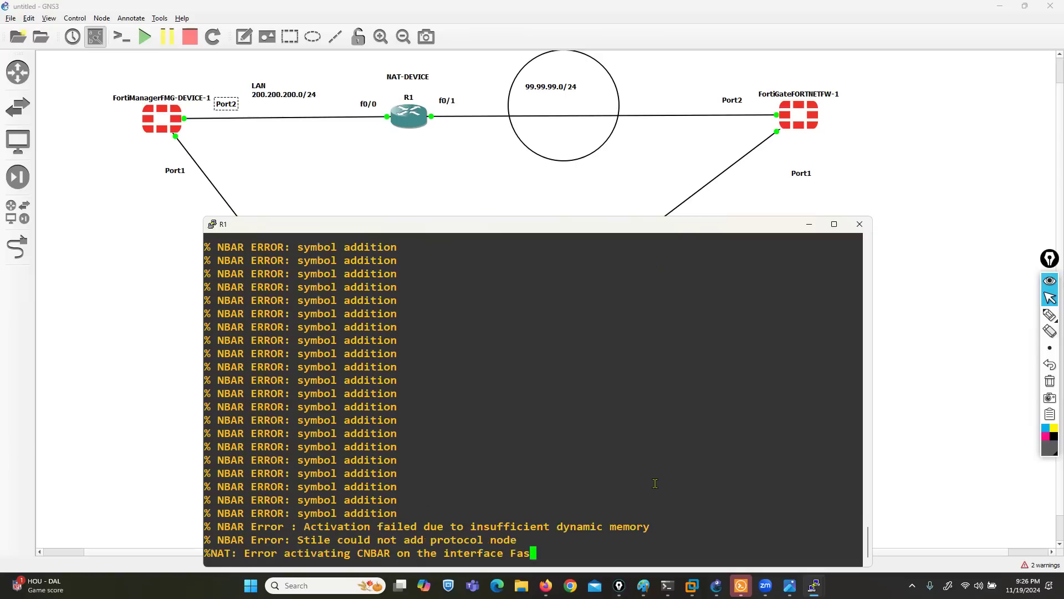
- Highlight the translated address 99.99.99.1 in the NAT command and bring the FortiGate page forward
{"action": "scroll", "coordinate": [654, 484], "scroll_direction": "up", "scroll_amount": 15}
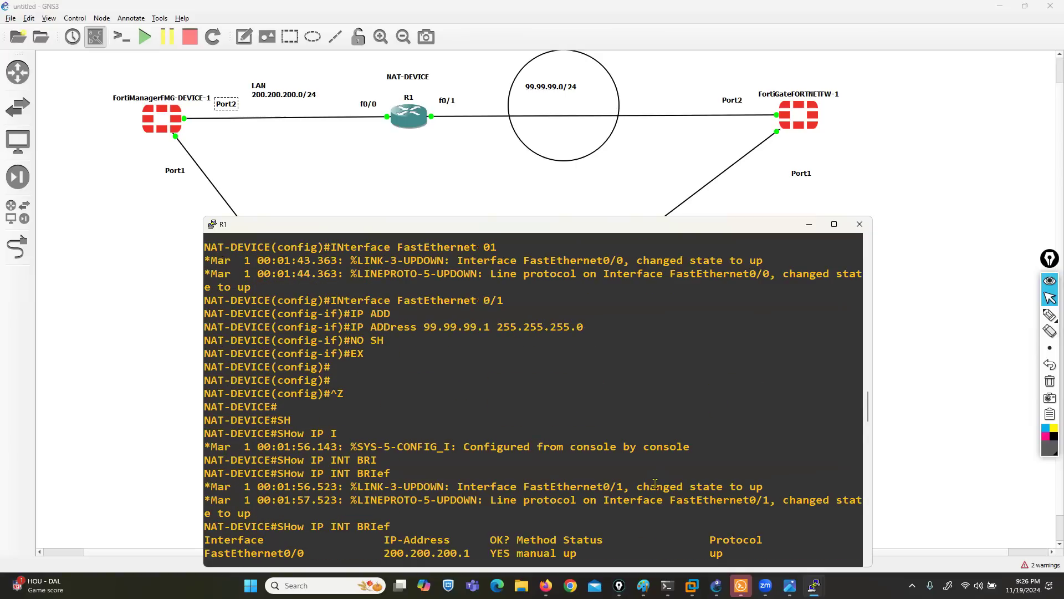
{"action": "scroll", "coordinate": [526, 481], "scroll_direction": "up", "scroll_amount": 10}
{"action": "scroll", "coordinate": [526, 481], "scroll_direction": "up", "scroll_amount": 8}
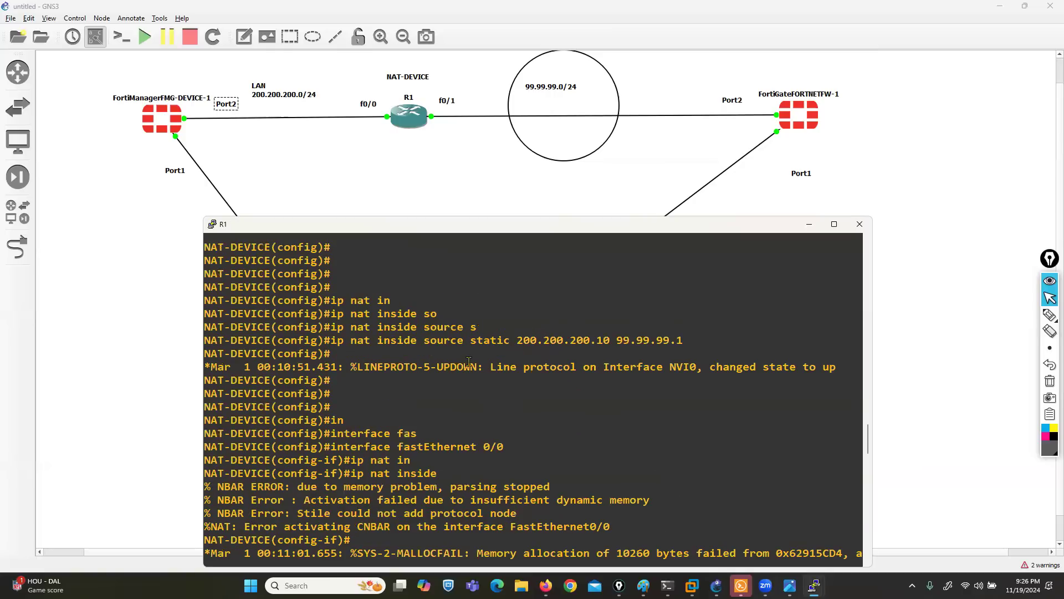
{"action": "left_click_drag", "start_coordinate": [518, 340], "coordinate": [683, 340]}
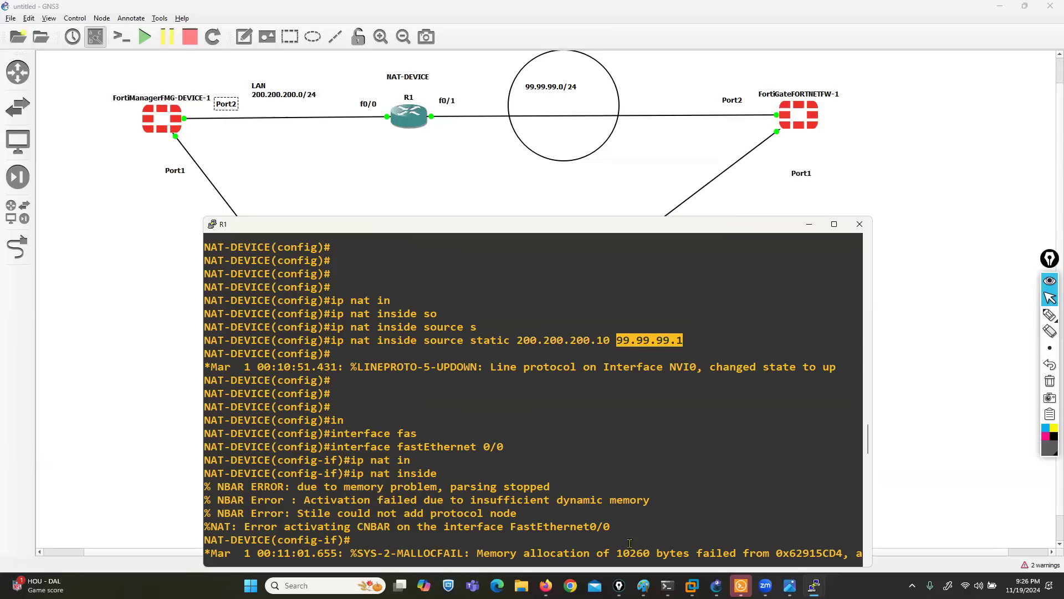
{"action": "left_click", "coordinate": [546, 586]}
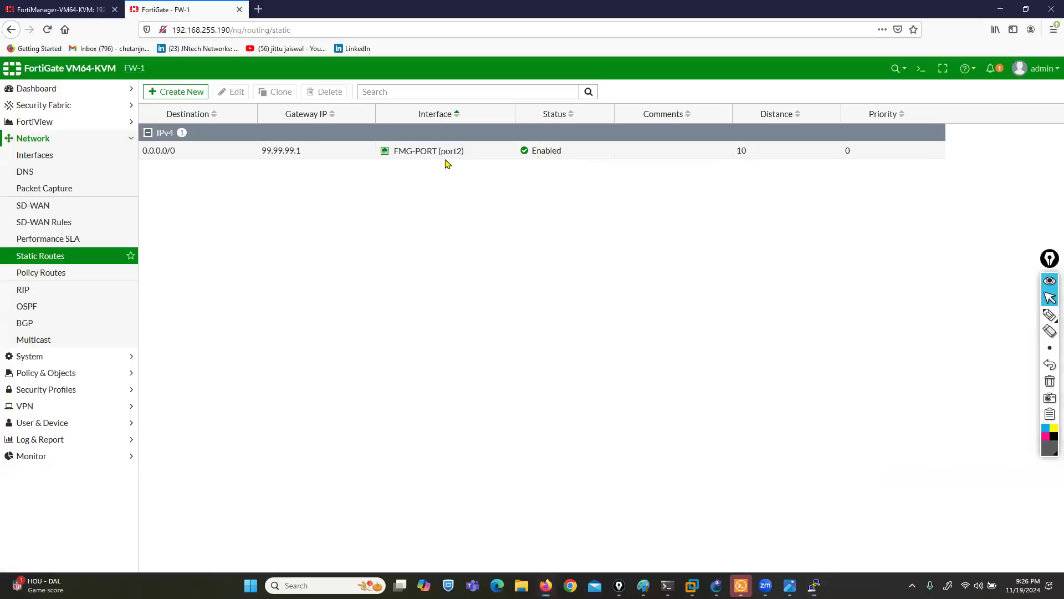
- Enable FortiGate Central Management to FortiManager at 99.99.99.1 under Security Fabric Settings and apply
{"action": "double_click", "coordinate": [401, 20]}
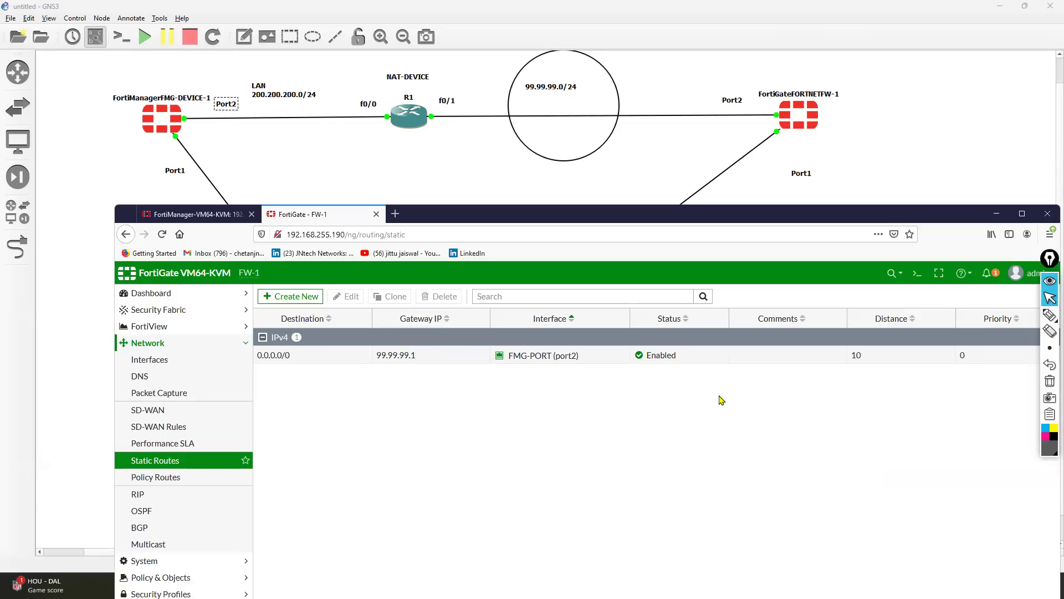
{"action": "left_click", "coordinate": [163, 312]}
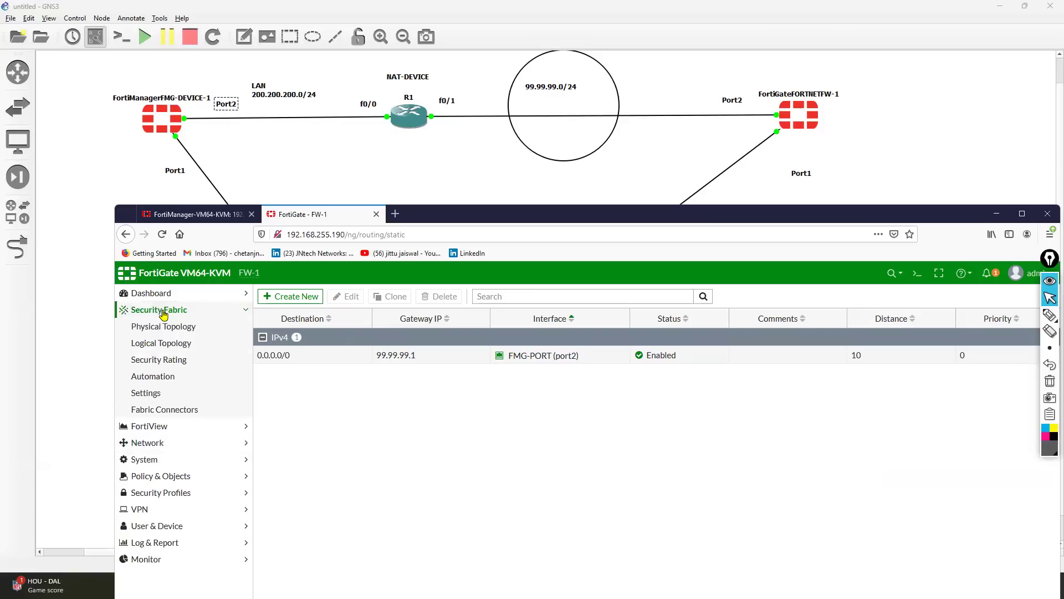
{"action": "left_click", "coordinate": [173, 393]}
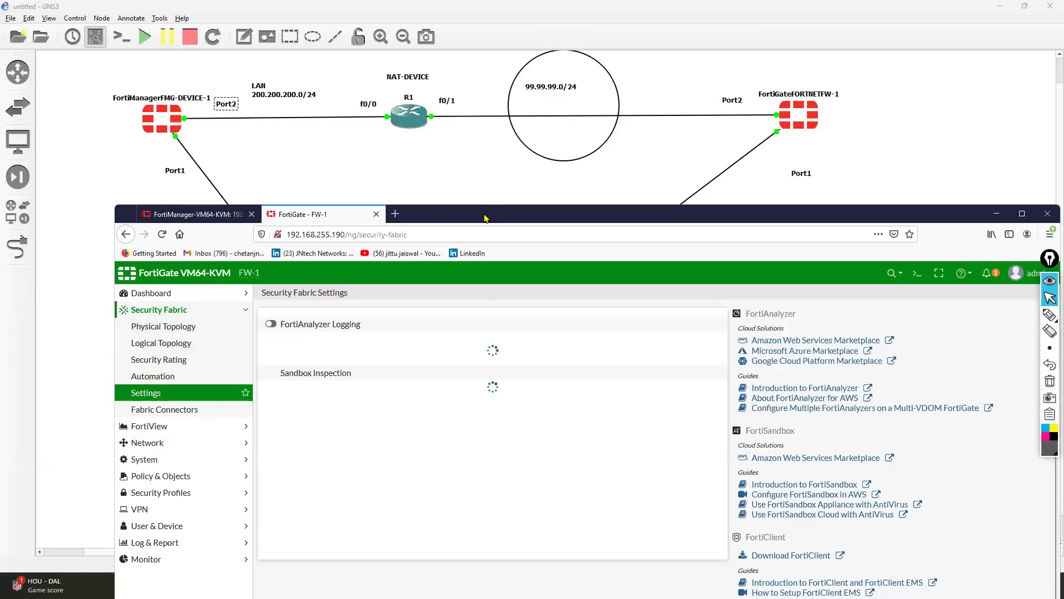
{"action": "left_click_drag", "start_coordinate": [450, 214], "coordinate": [377, 170]}
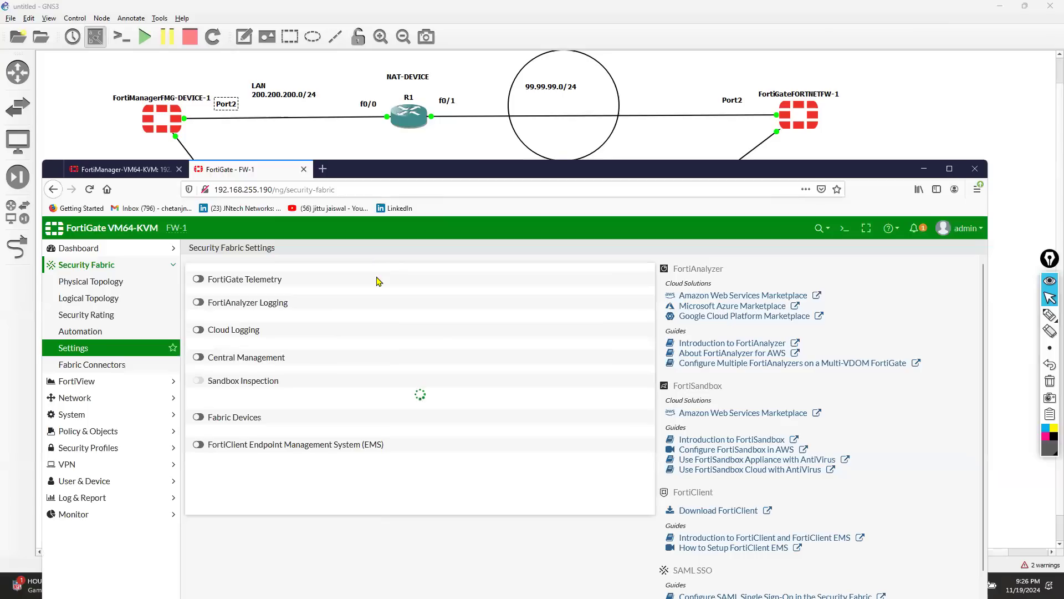
{"action": "left_click", "coordinate": [199, 358]}
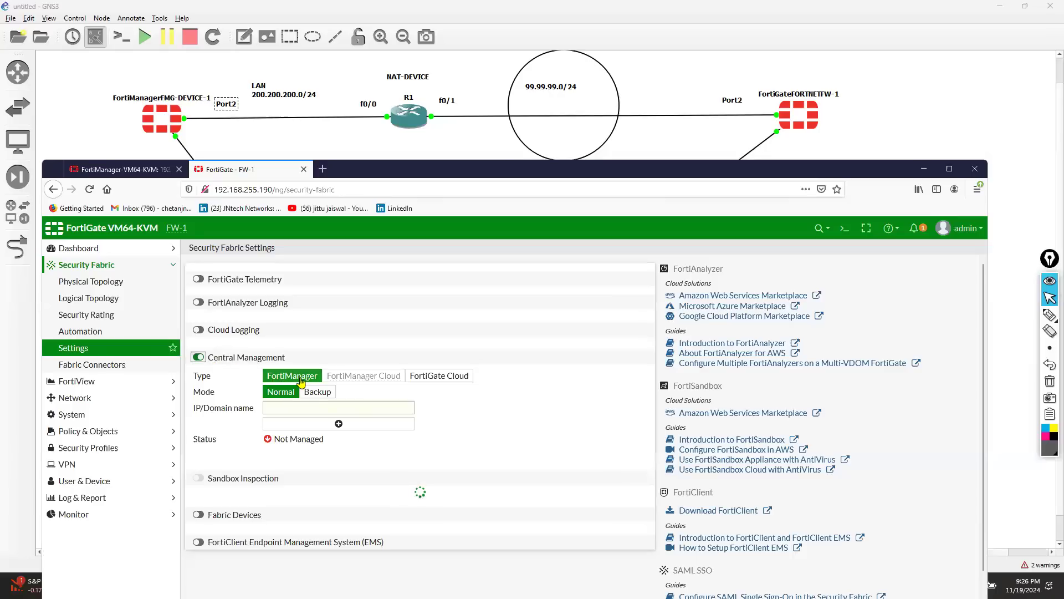
{"action": "left_click", "coordinate": [304, 405]}
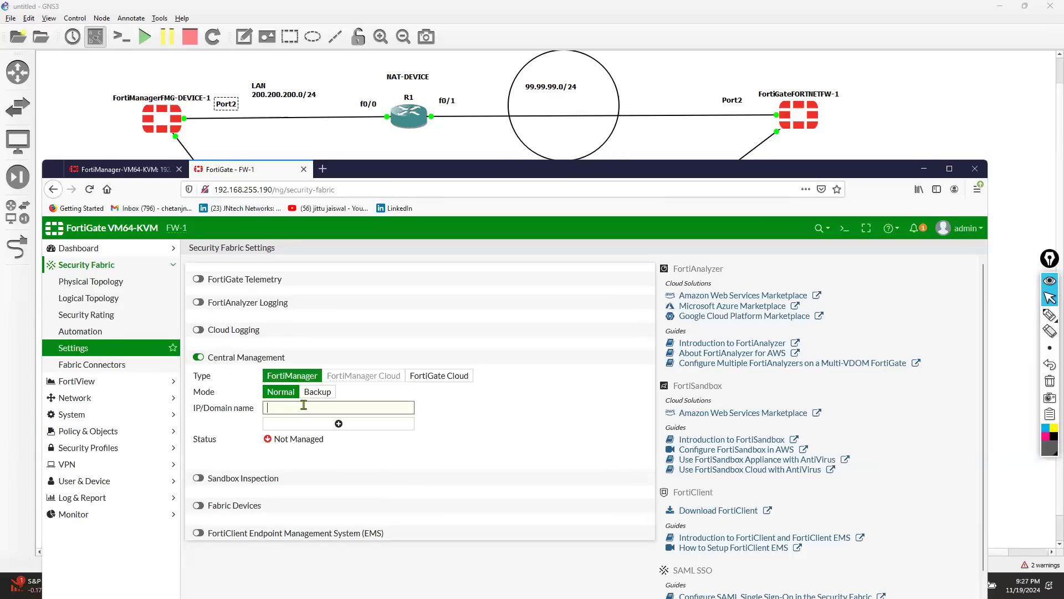
{"action": "type", "text": "99.99.99.1"}
{"action": "double_click", "coordinate": [442, 171]}
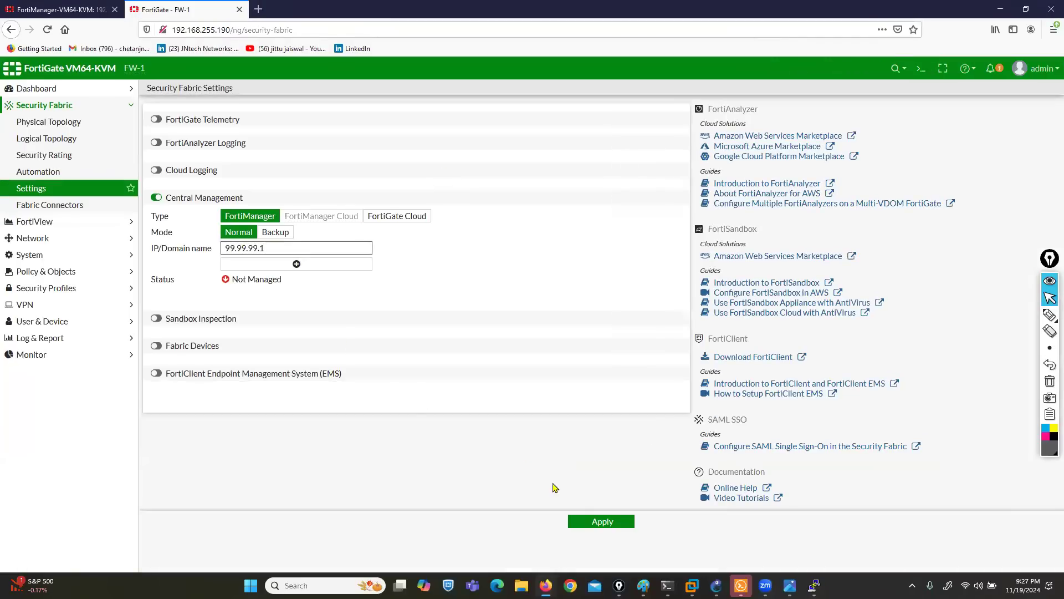
{"action": "left_click", "coordinate": [601, 521]}
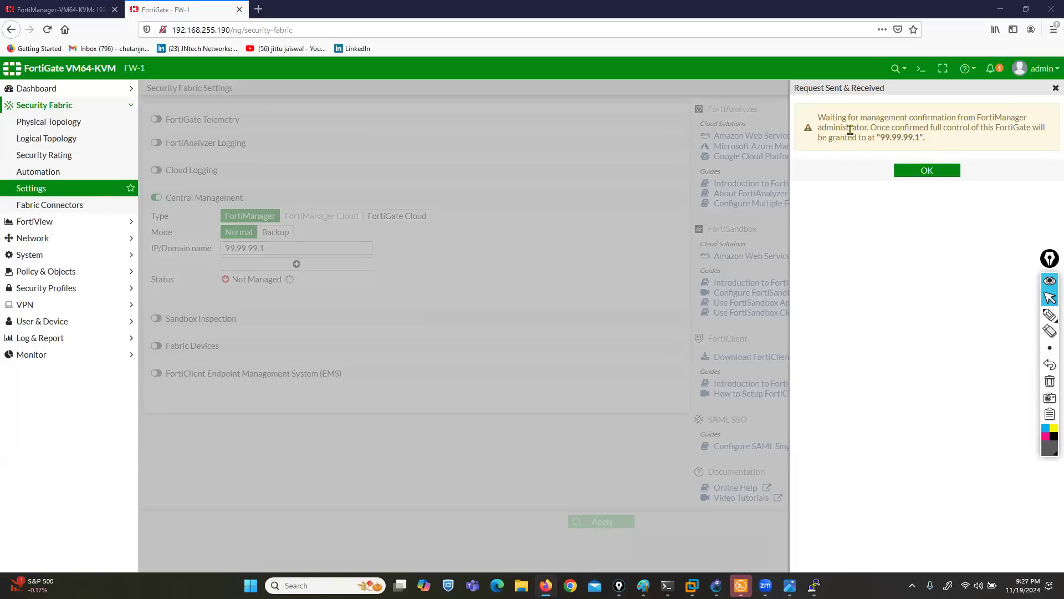
{"action": "left_click", "coordinate": [930, 172]}
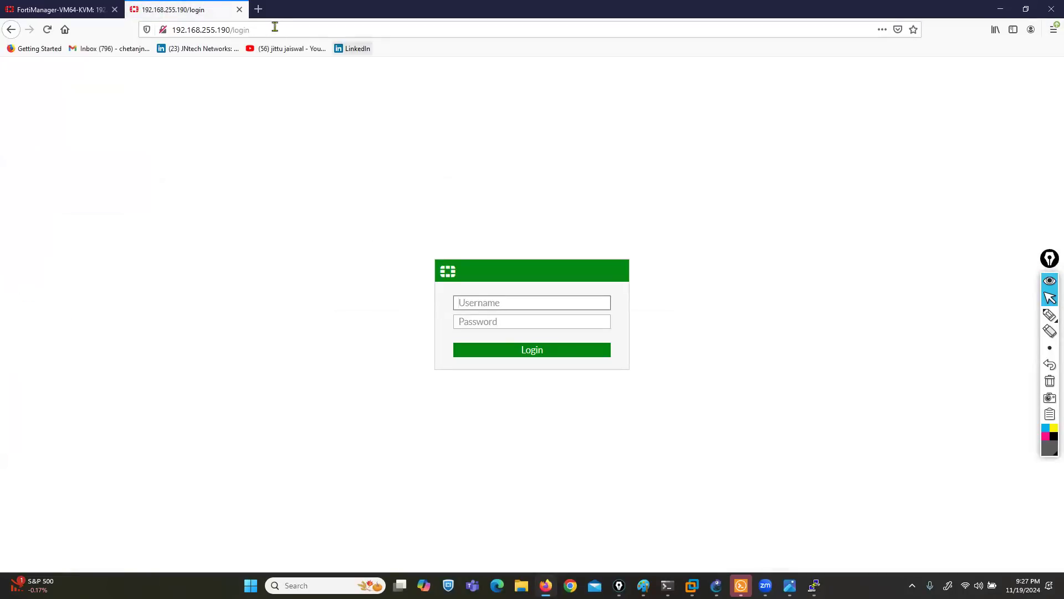
- Open FortiManager's unauthorized devices from notifications and select FW-1
{"action": "left_click", "coordinate": [64, 11]}
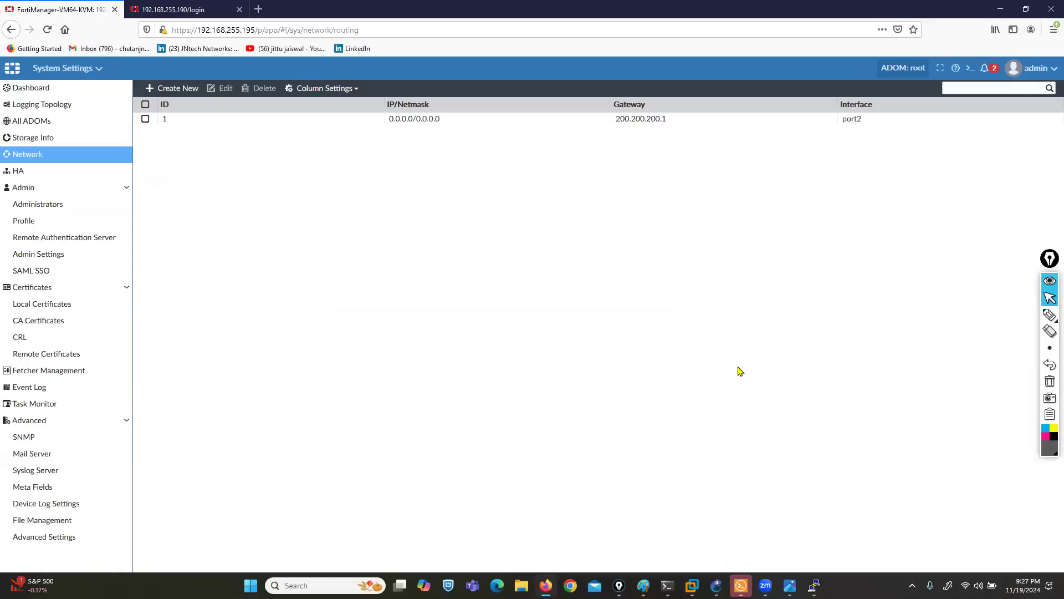
{"action": "left_click", "coordinate": [987, 69]}
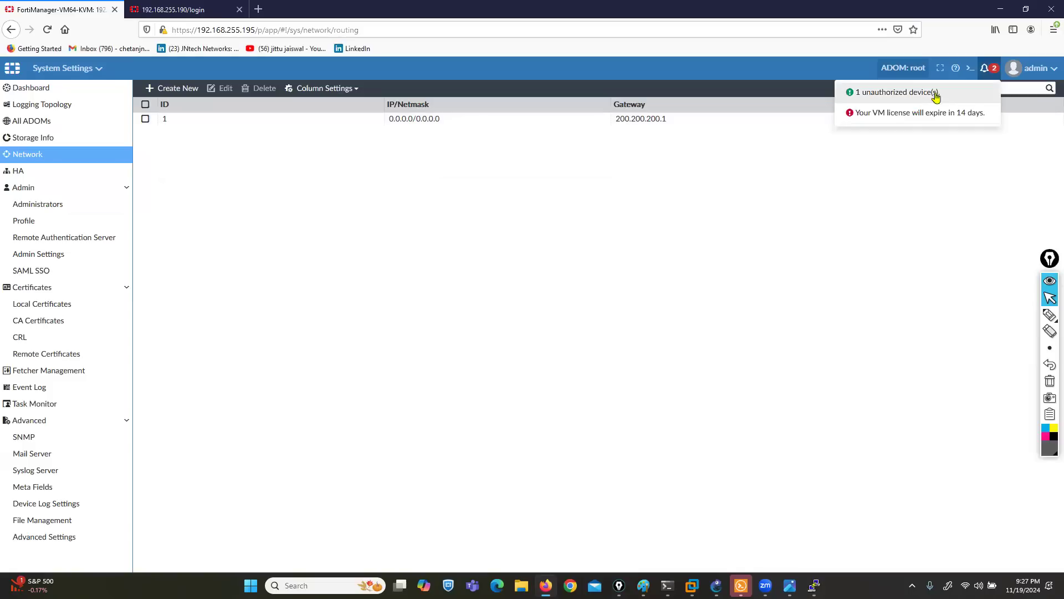
{"action": "left_click", "coordinate": [888, 95]}
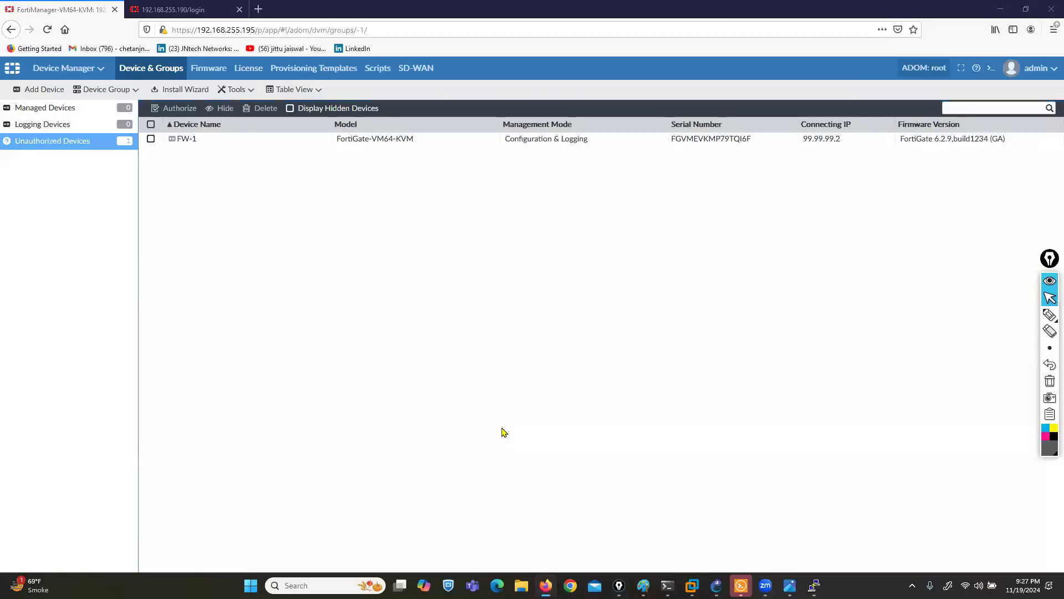
{"action": "left_click", "coordinate": [150, 139]}
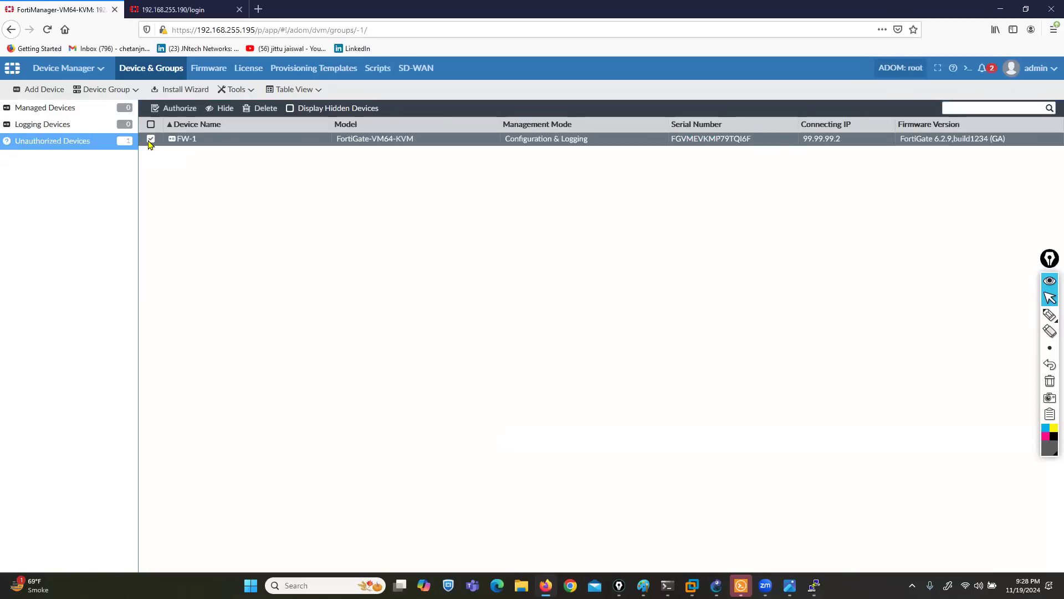
- Authorize FW-1 into the root ADOM, then return to the GNS3 topology
{"action": "left_click", "coordinate": [169, 110]}
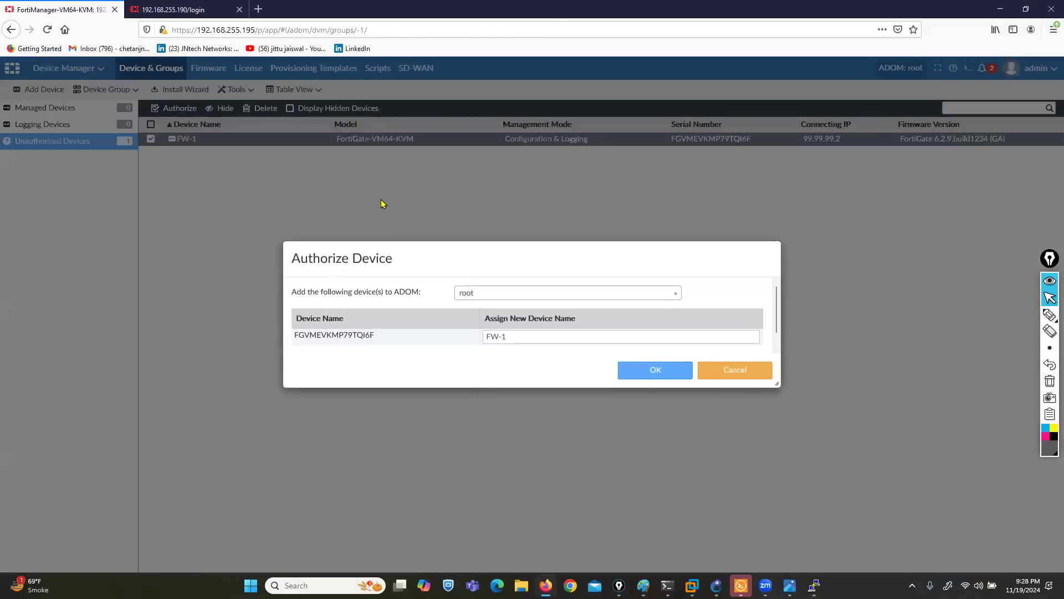
{"action": "left_click_drag", "start_coordinate": [372, 294], "coordinate": [417, 294]}
{"action": "left_click", "coordinate": [675, 299]}
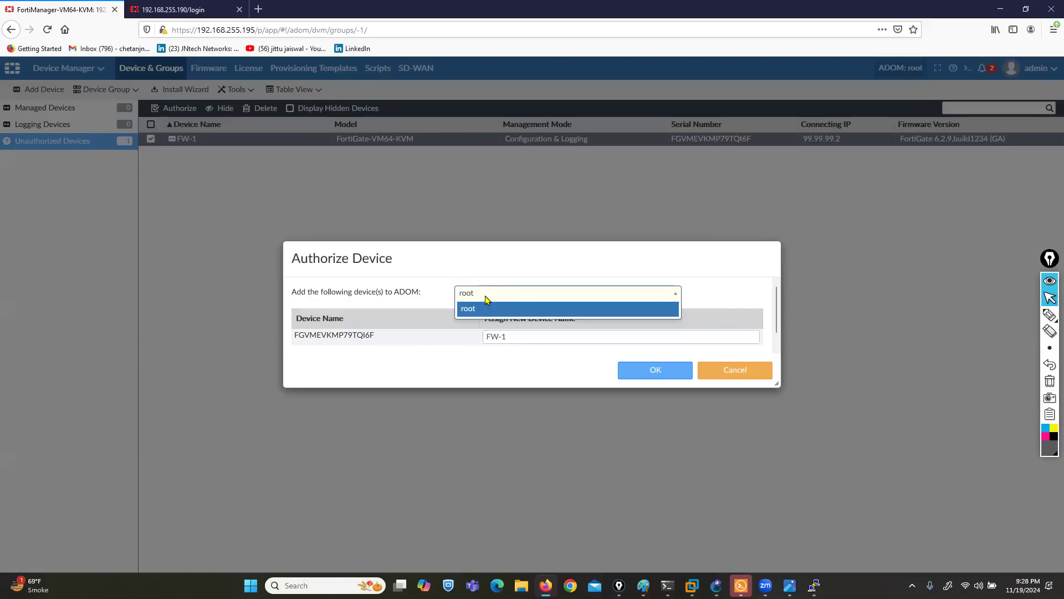
{"action": "left_click", "coordinate": [470, 310]}
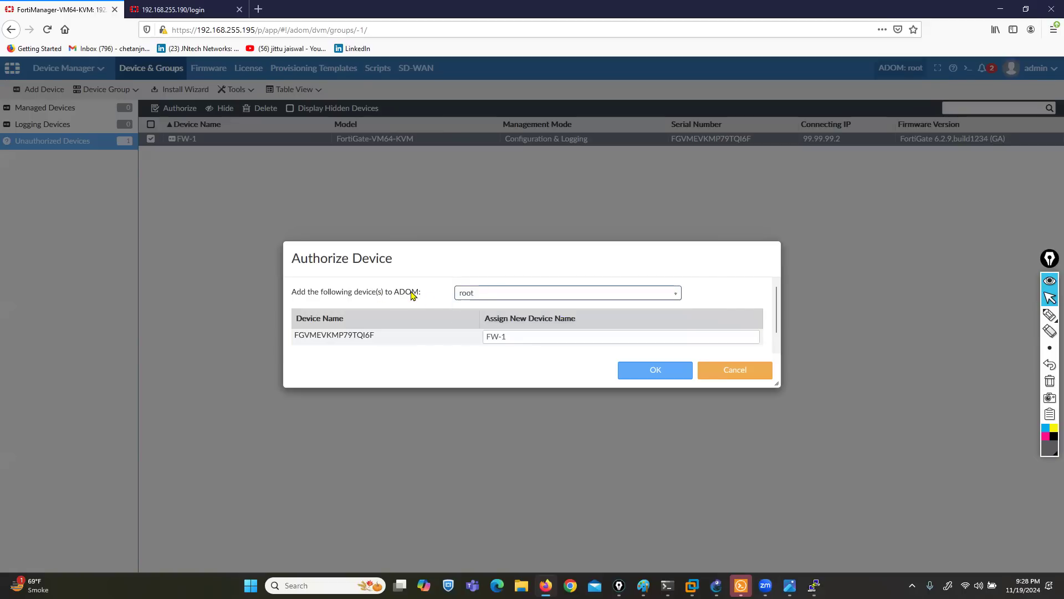
{"action": "left_click", "coordinate": [636, 375]}
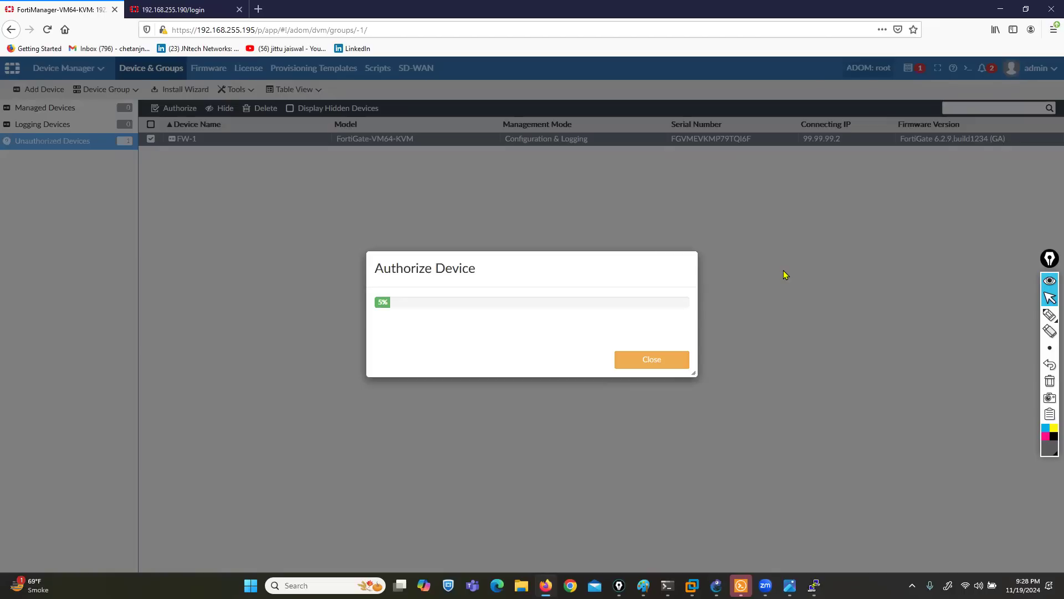
{"action": "key", "text": "ctrl+Tab"}
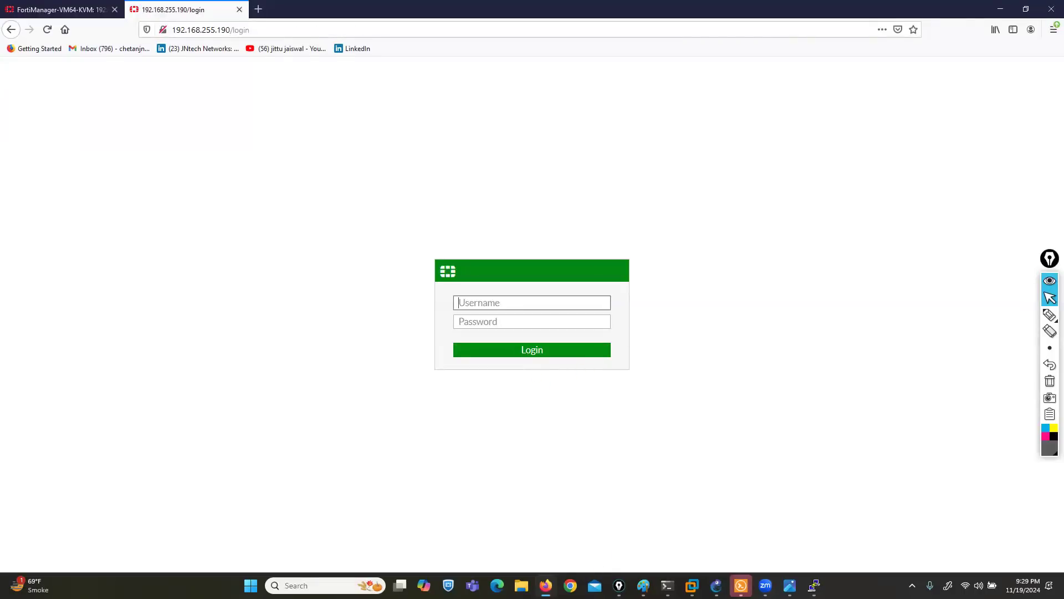
{"action": "left_click", "coordinate": [717, 586]}
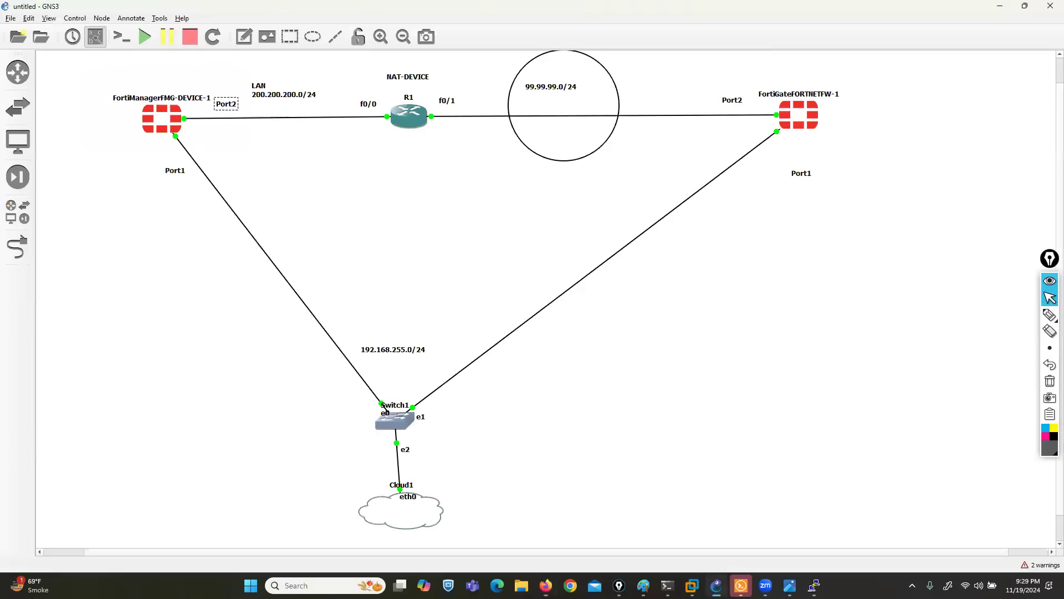